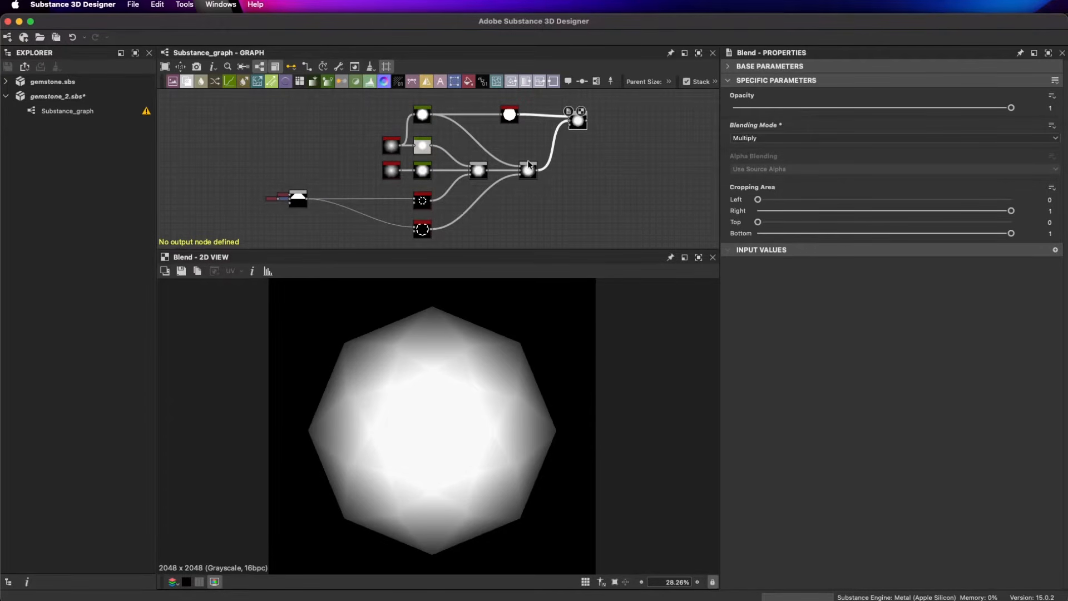
- Add a Polygon 2 node in an empty area of the graph
left_click(489, 142)
middle_click_drag(461, 126, 465, 266)
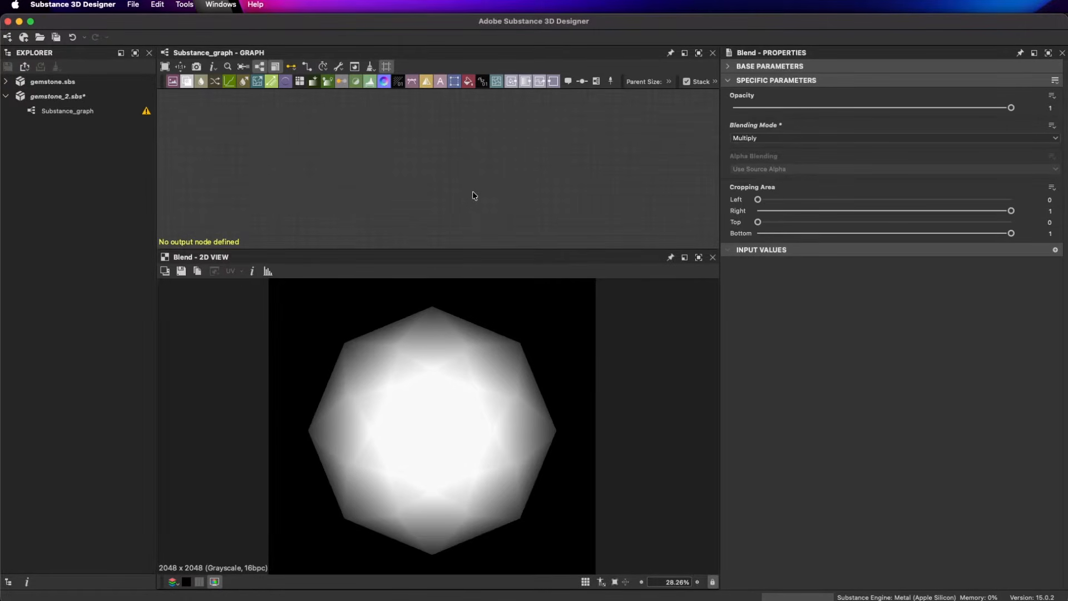
key("space")
type("poly")
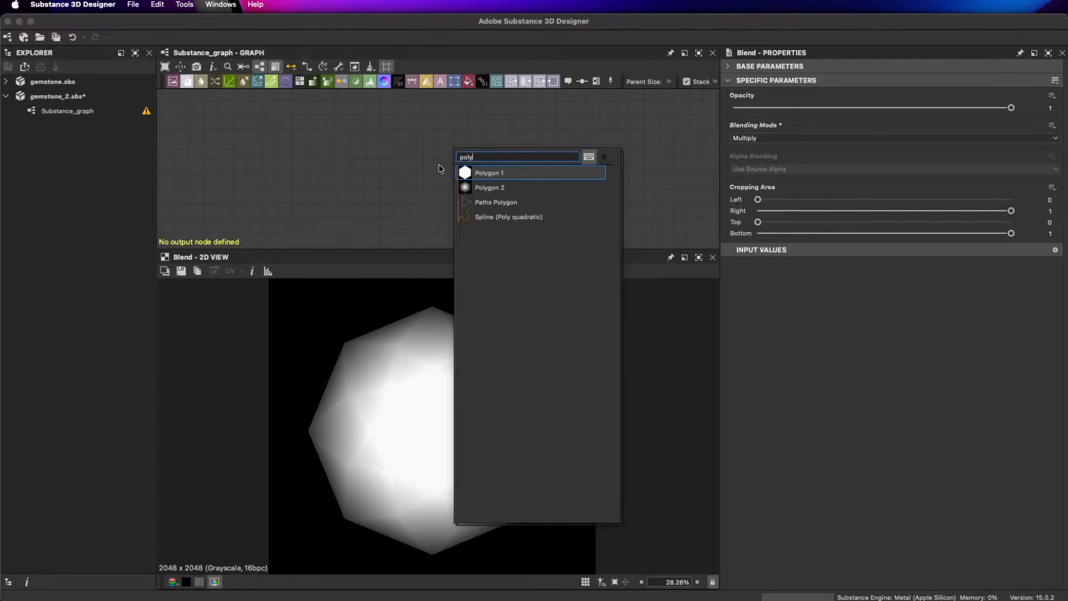
left_click(485, 189)
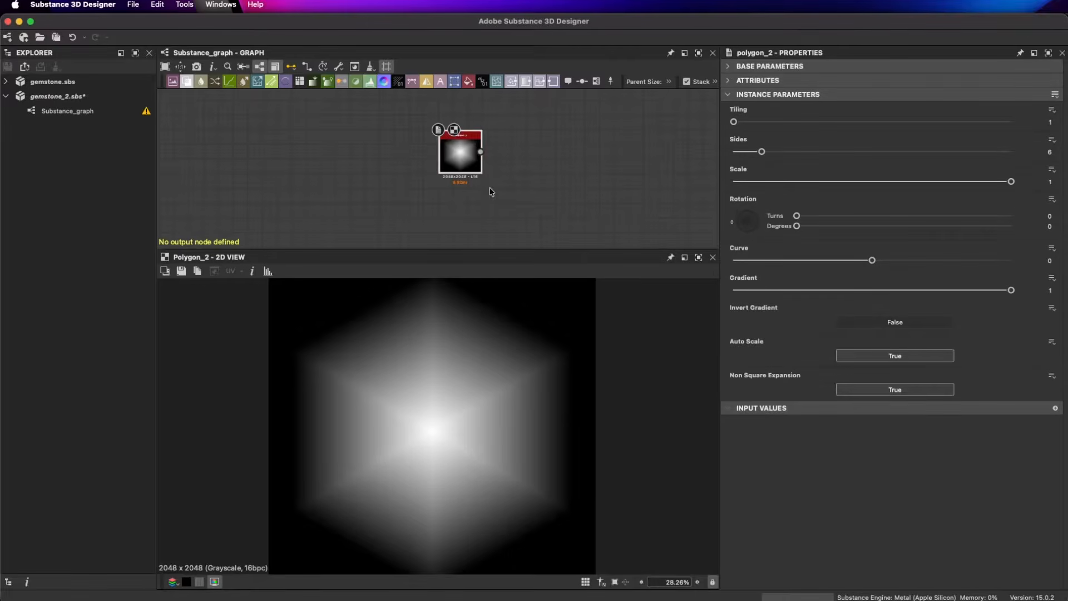
- Reposition the Polygon 2 node in the graph and set its Sides to 8
scroll(452, 149, "up", 3)
left_click_drag(471, 155, 406, 146)
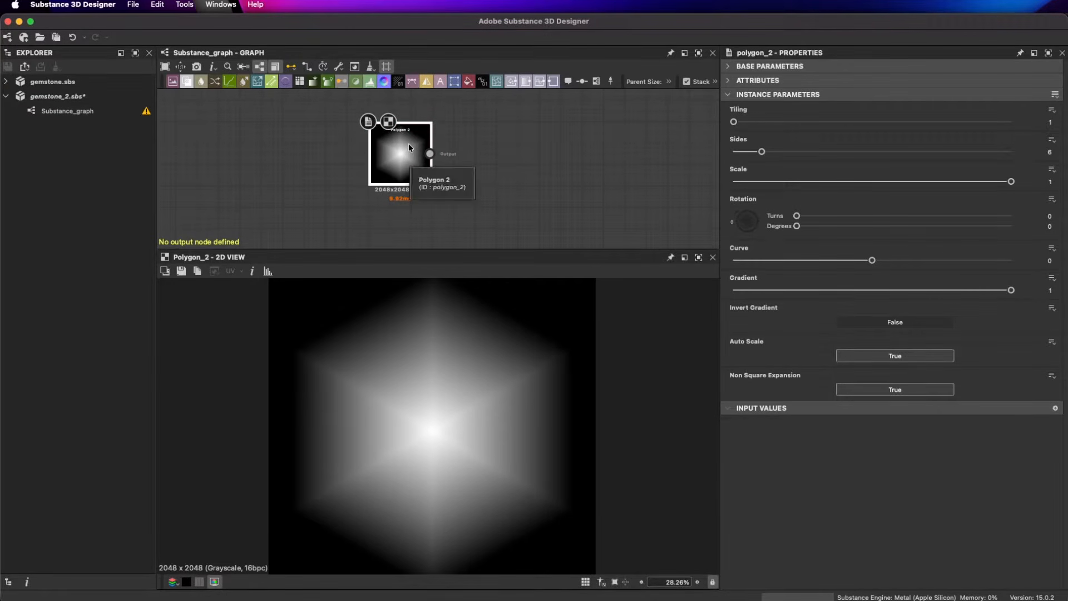
left_click_drag(408, 146, 415, 125)
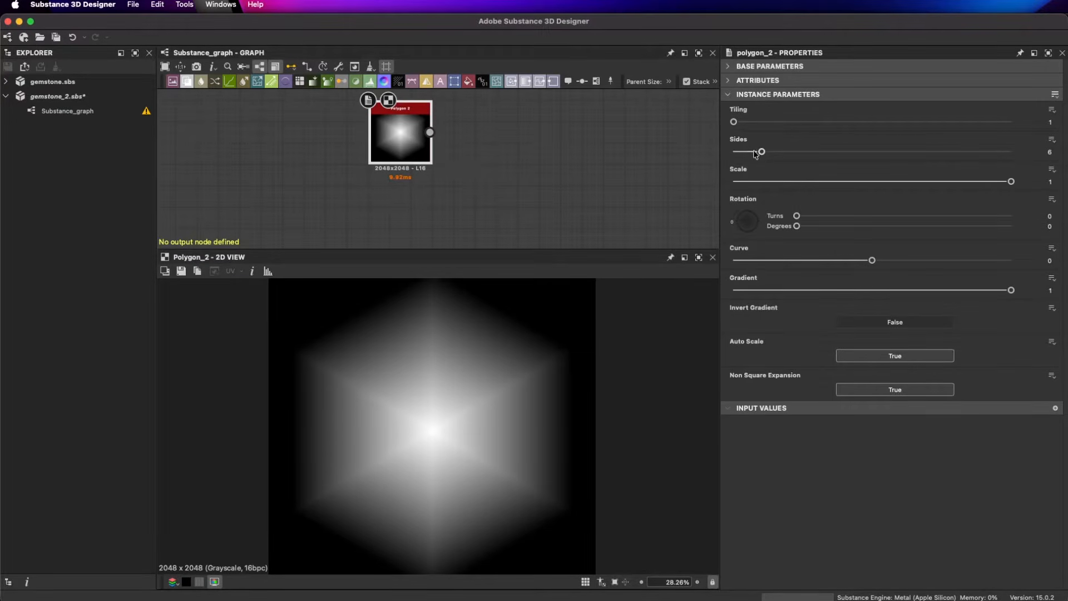
left_click(1051, 152)
key("Return")
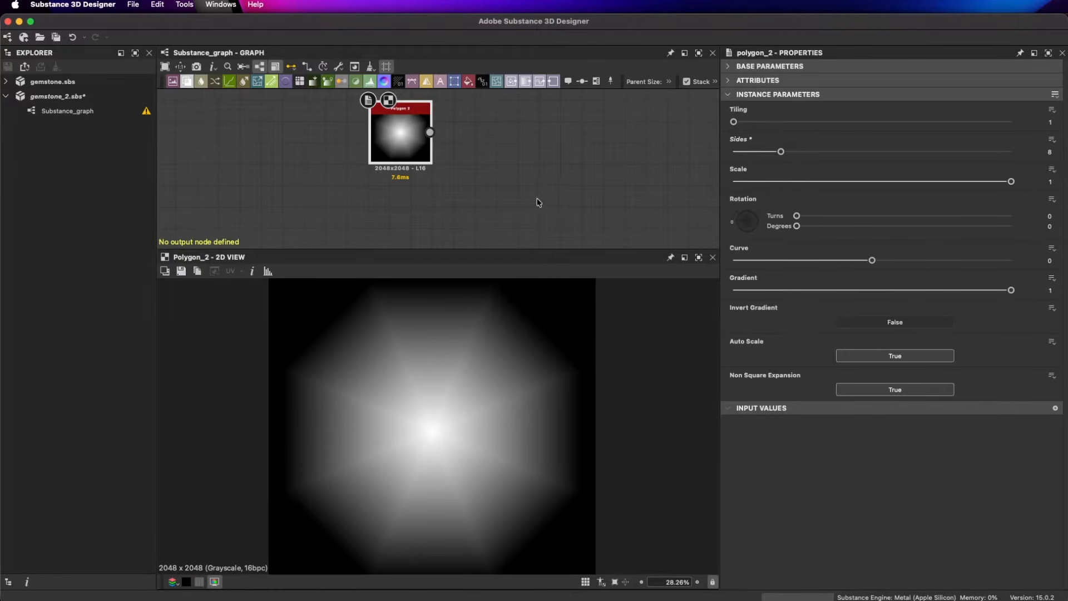
- Duplicate the eight-sided Polygon 2 node and place the copy directly above the original
scroll(458, 195, "down", 2)
left_click_drag(424, 167, 407, 185)
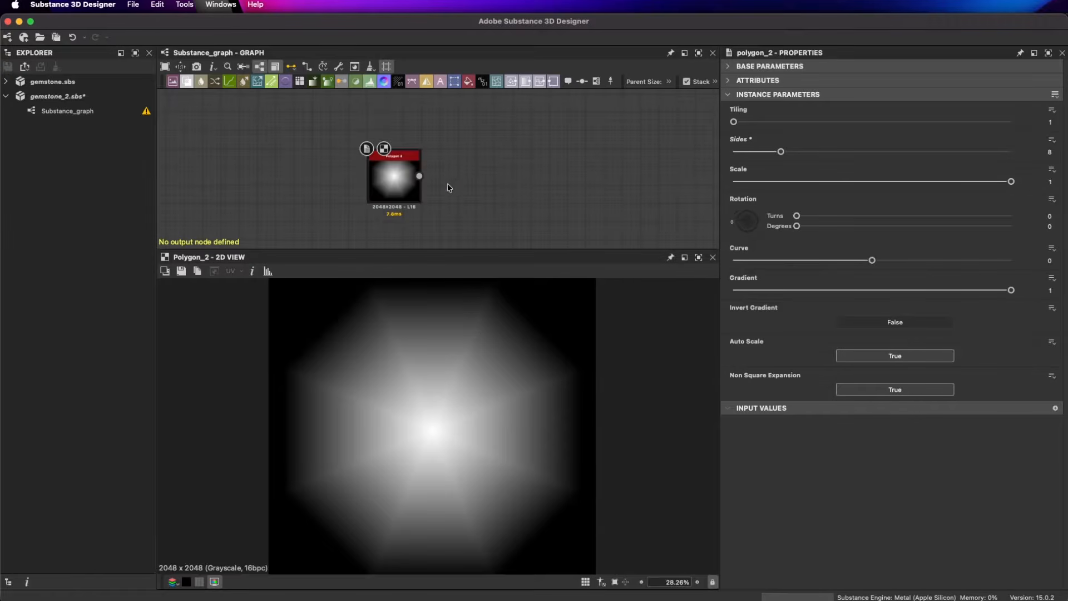
key("super+d")
left_click_drag(543, 213, 398, 116)
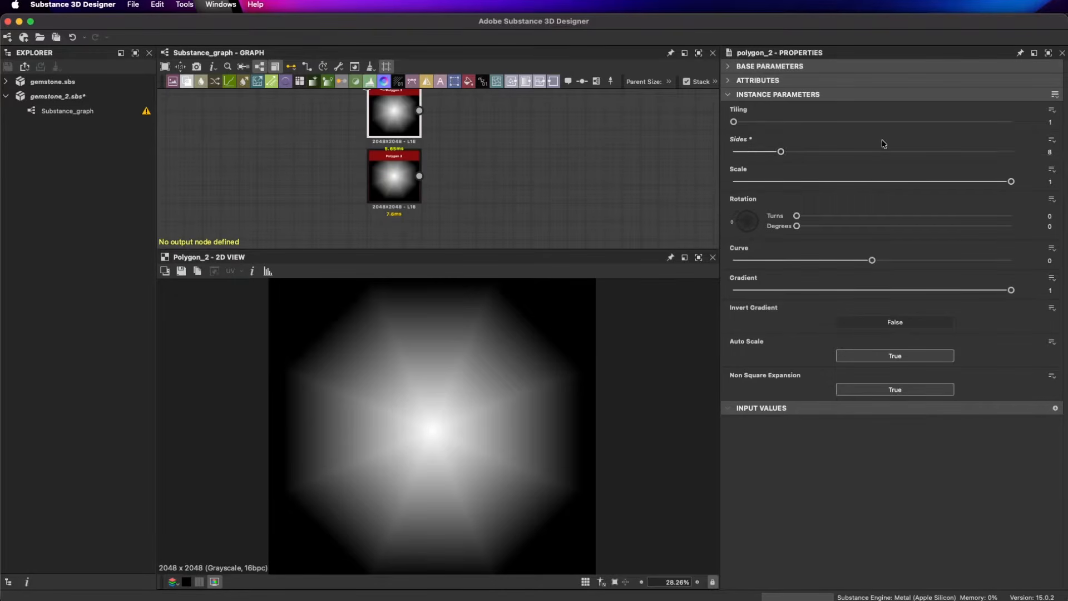
left_click(815, 217)
left_click_drag(816, 221, 801, 223)
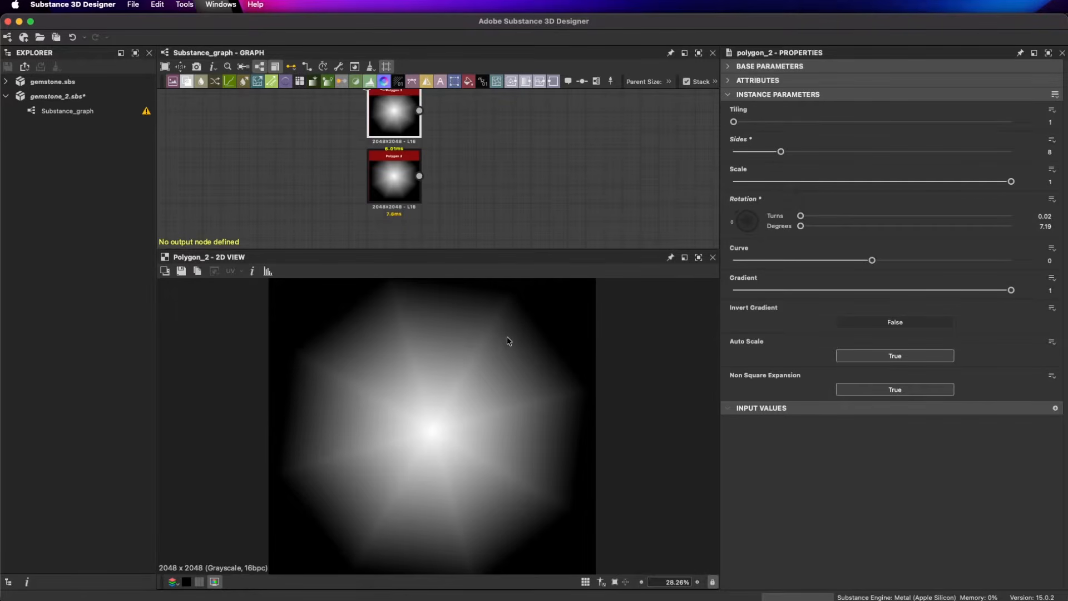
left_click_drag(800, 216, 759, 216)
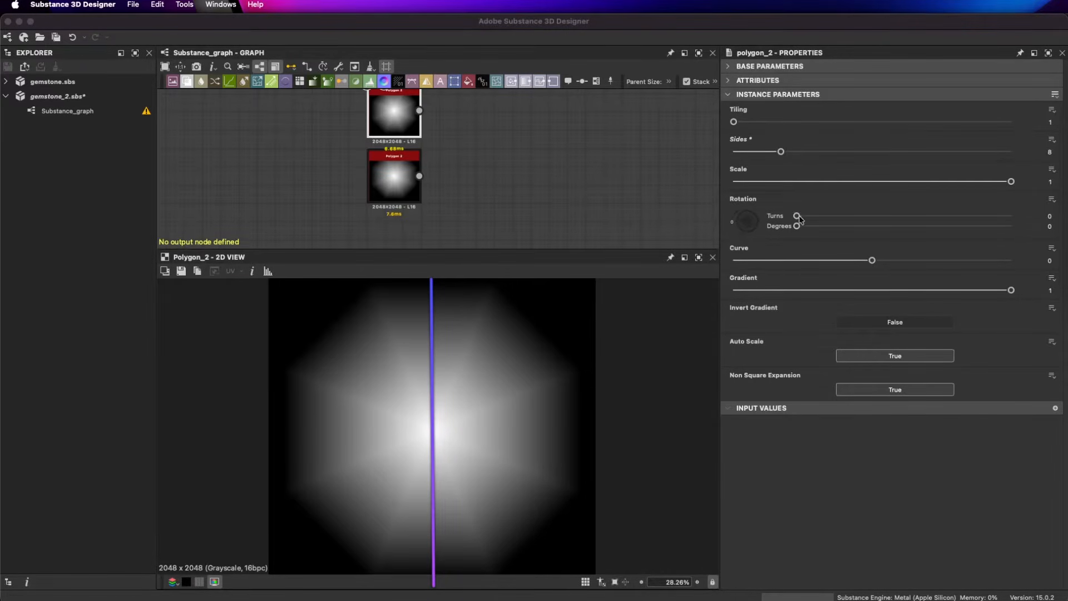
- Set the rotation of the duplicated upper polygon to 22.5 degrees
left_click_drag(796, 218, 810, 220)
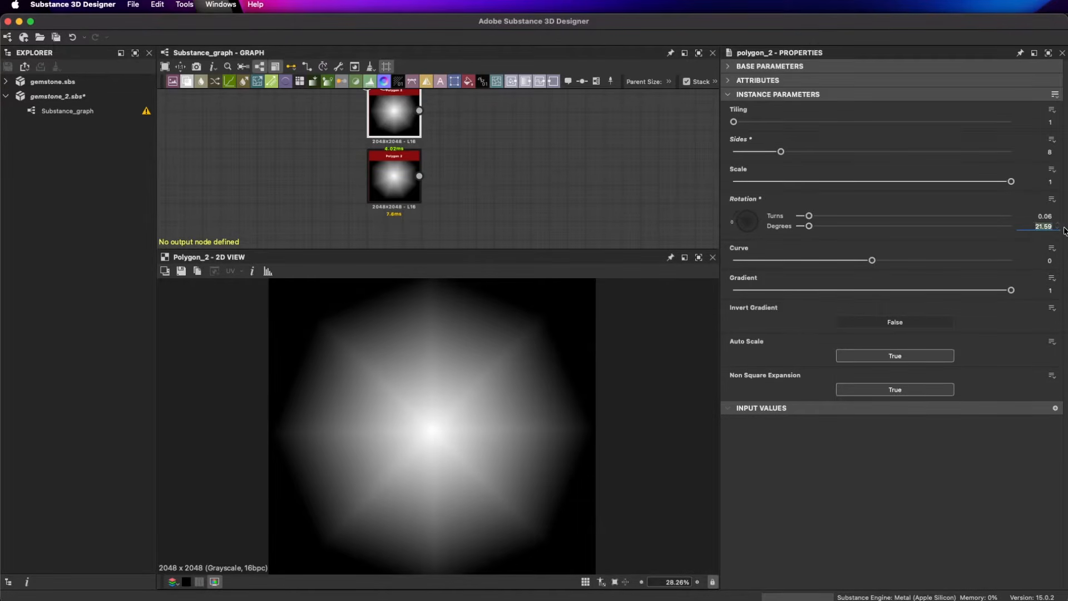
type("22.")
key("Return")
- Move the rotated polygon node slightly farther above the original and preview the lower, unrotated polygon
left_click(449, 144)
middle_click_drag(456, 146, 460, 172)
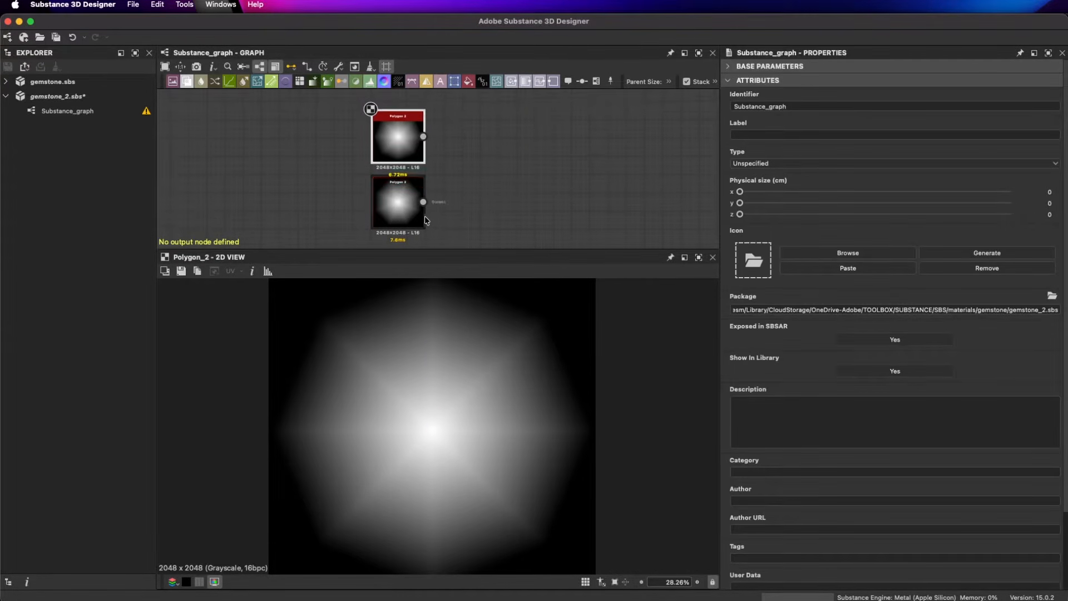
left_click_drag(398, 138, 398, 131)
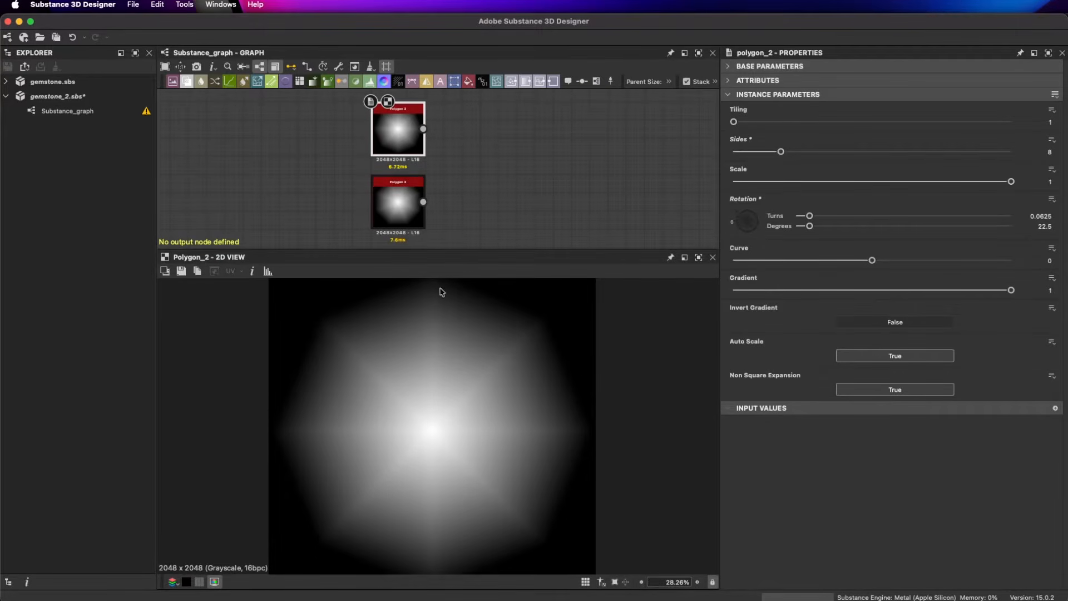
scroll(460, 181, "down", 1)
left_click(396, 209)
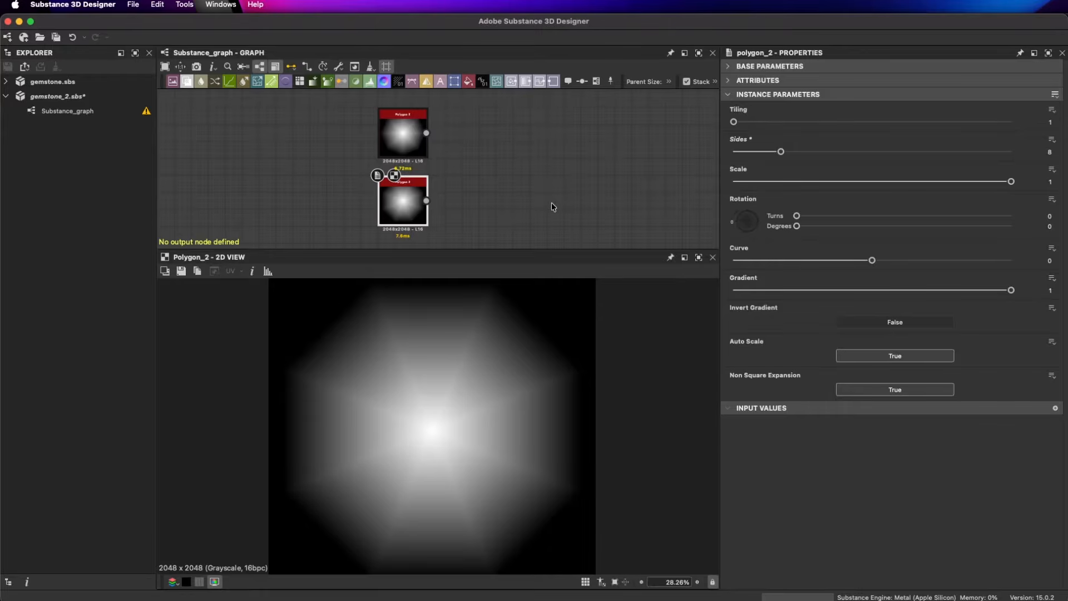
scroll(458, 168, "down", 1)
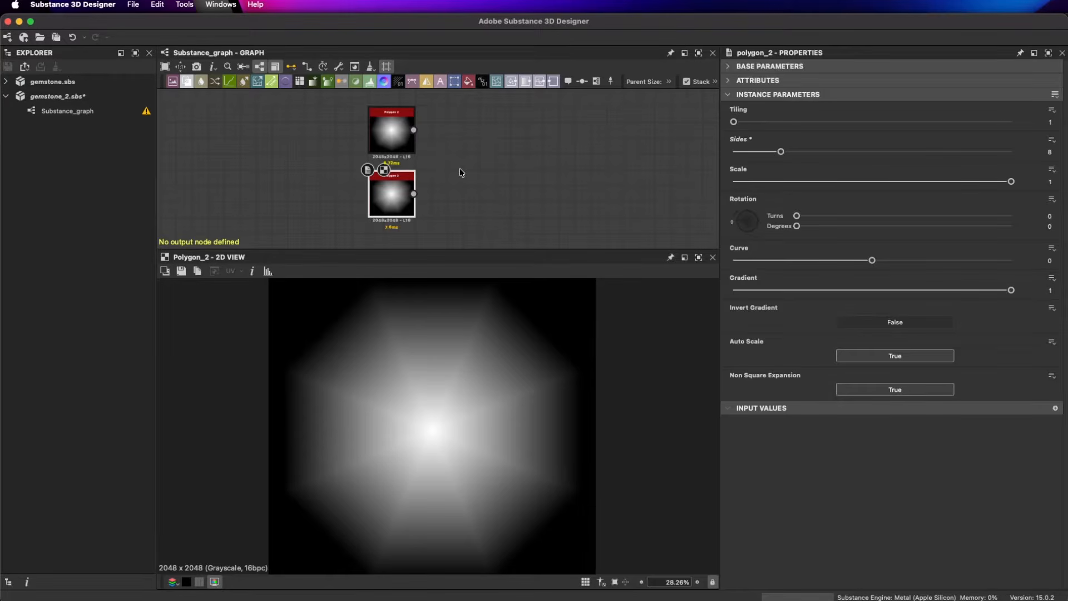
- Add a Curve node beside the two polygon nodes
left_click(472, 184)
key("space")
type("cu")
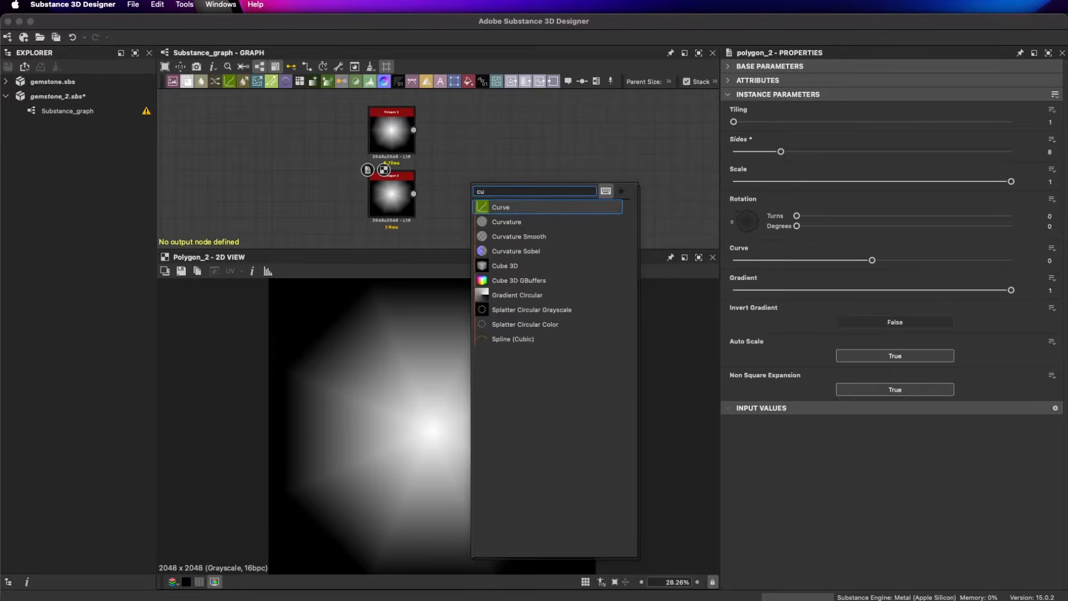
left_click(490, 210)
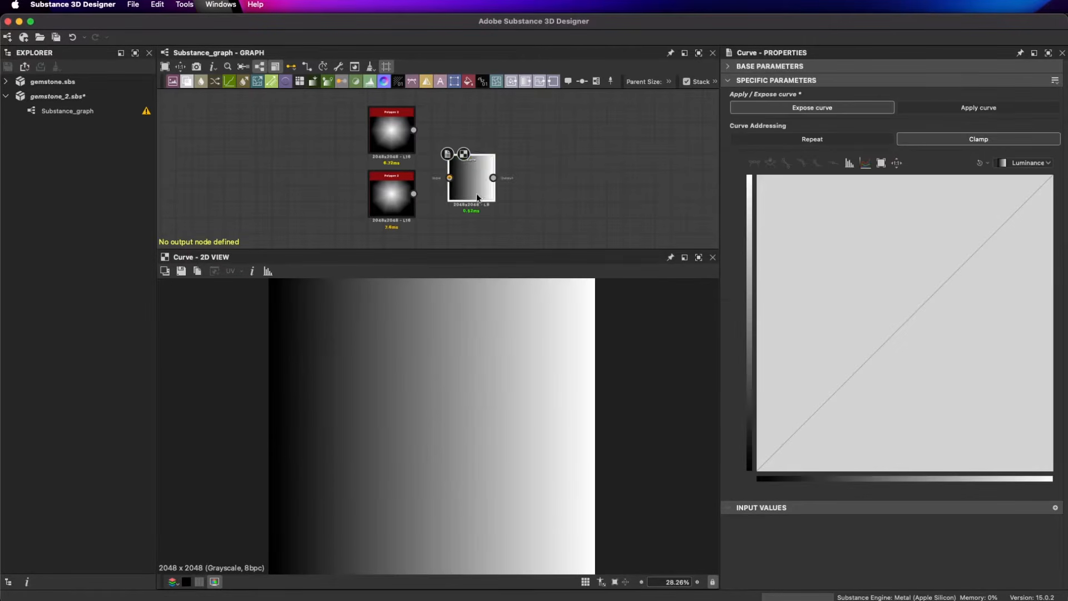
- Connect the lower Polygon 2 node's output to the Curve node's input and display the Curve's parameters
scroll(473, 203, "up", 2)
middle_click_drag(459, 213, 449, 199)
scroll(412, 178, "up", 1)
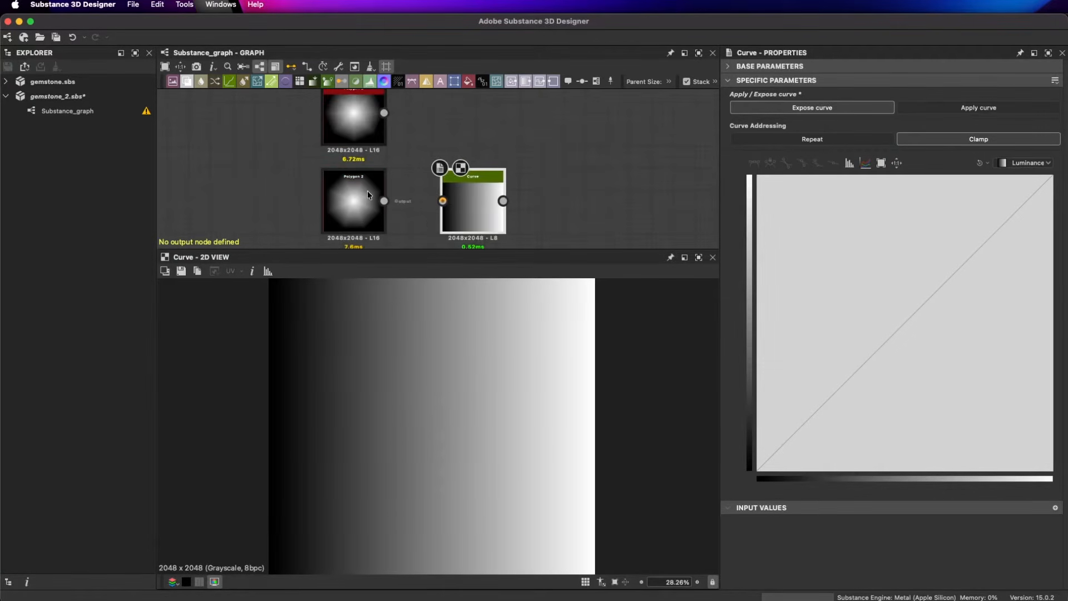
left_click(370, 191)
scroll(409, 206, "up", 1)
left_click_drag(488, 189, 503, 189)
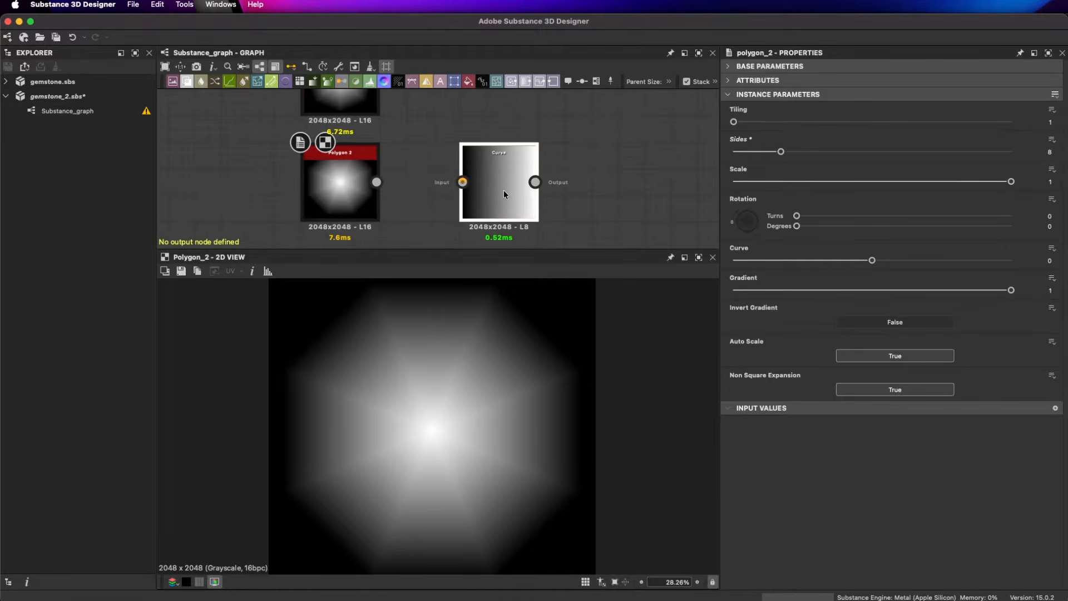
left_click_drag(377, 182, 486, 181)
left_click(498, 173)
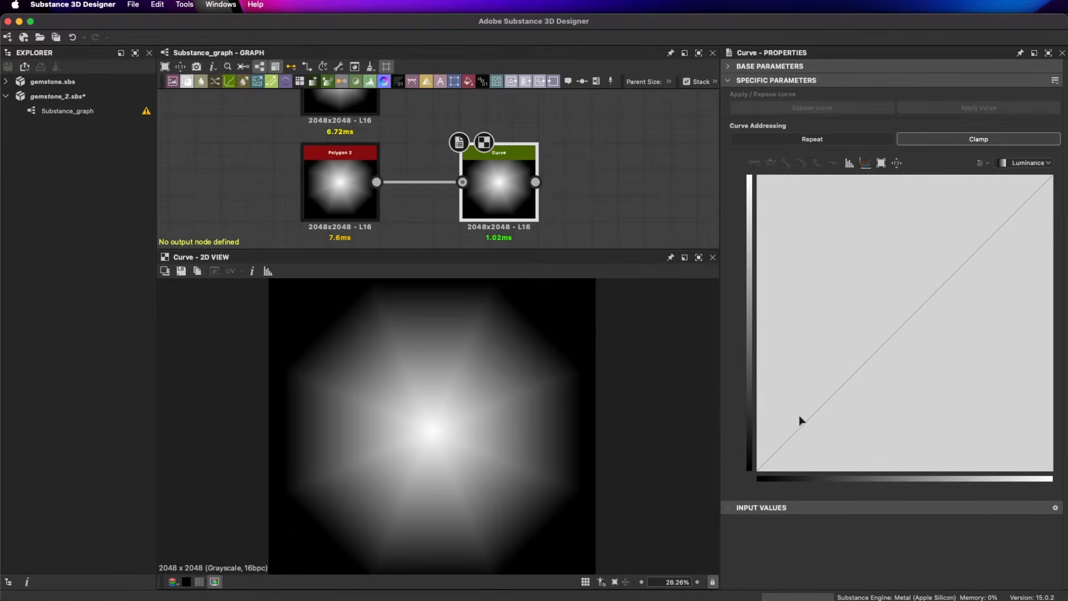
- Add a linear point to the curve at about 0.52, 0.99 and shift the starting point to 0.25 to steepen the slope
left_click(957, 272)
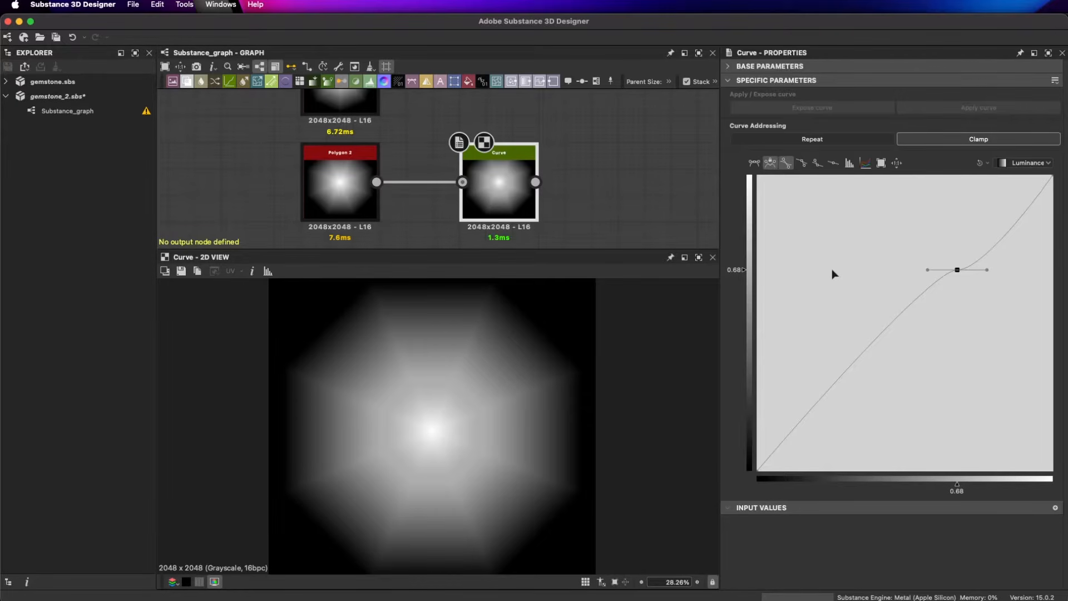
left_click(834, 164)
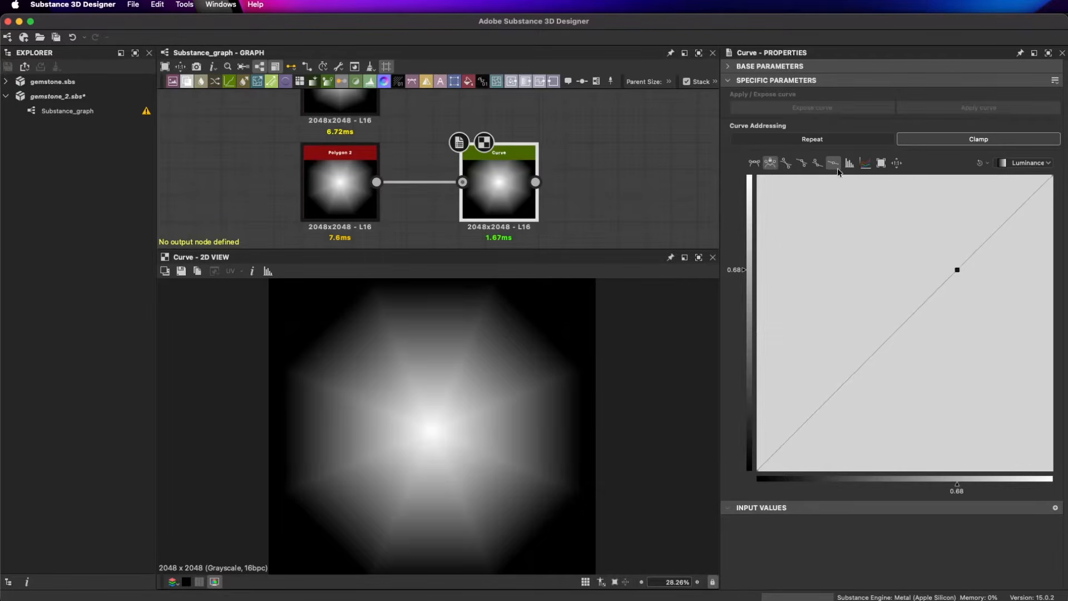
left_click_drag(958, 272, 911, 178)
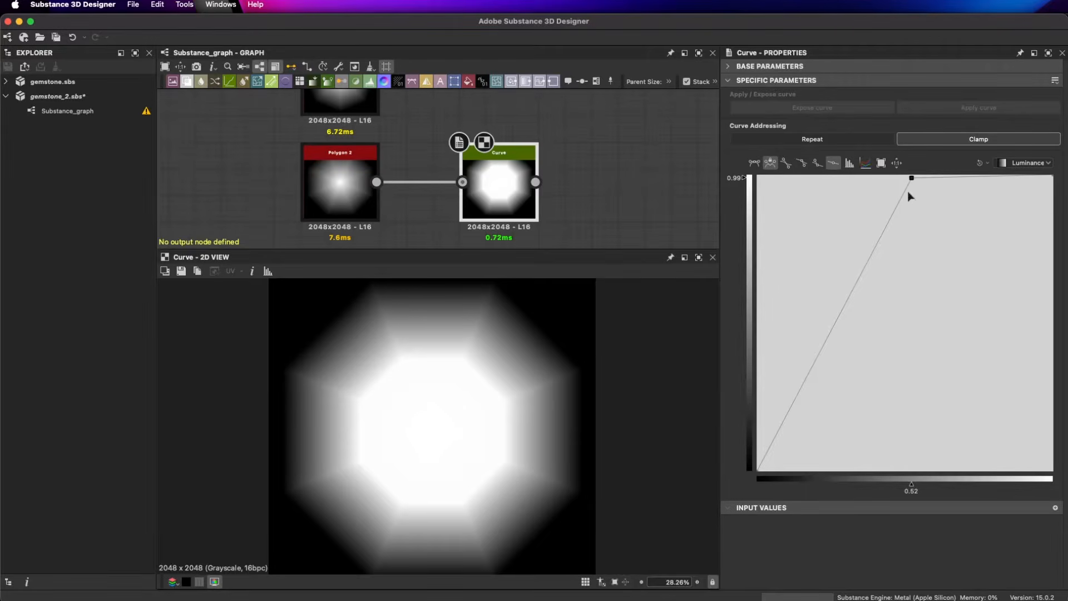
left_click_drag(762, 470, 831, 471)
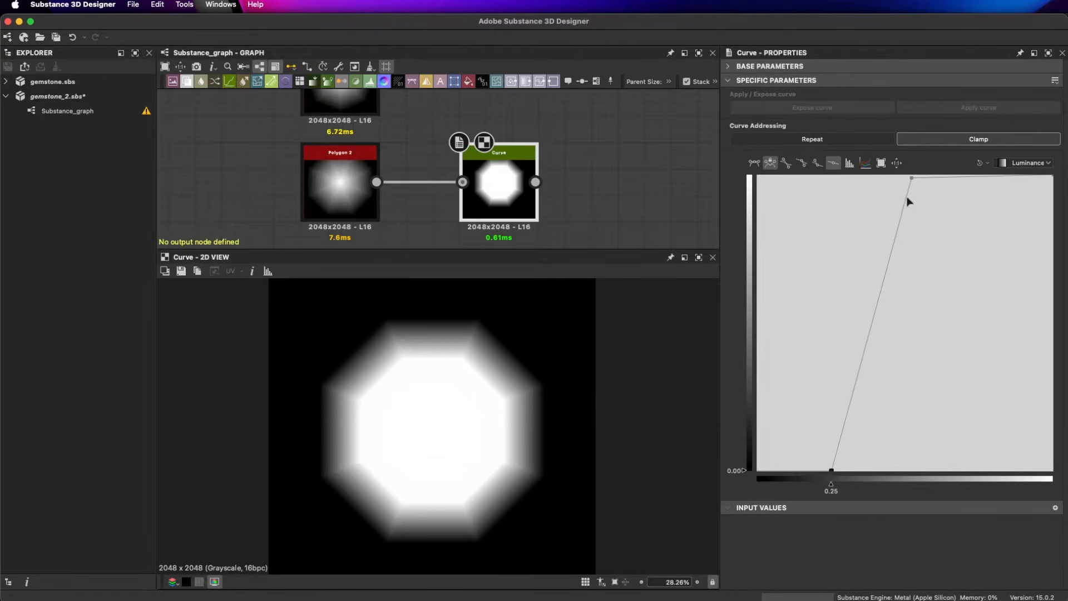
- Refine the curve to ramp linearly from black at about 0.20 to full white at about 0.61
left_click_drag(912, 178, 920, 176)
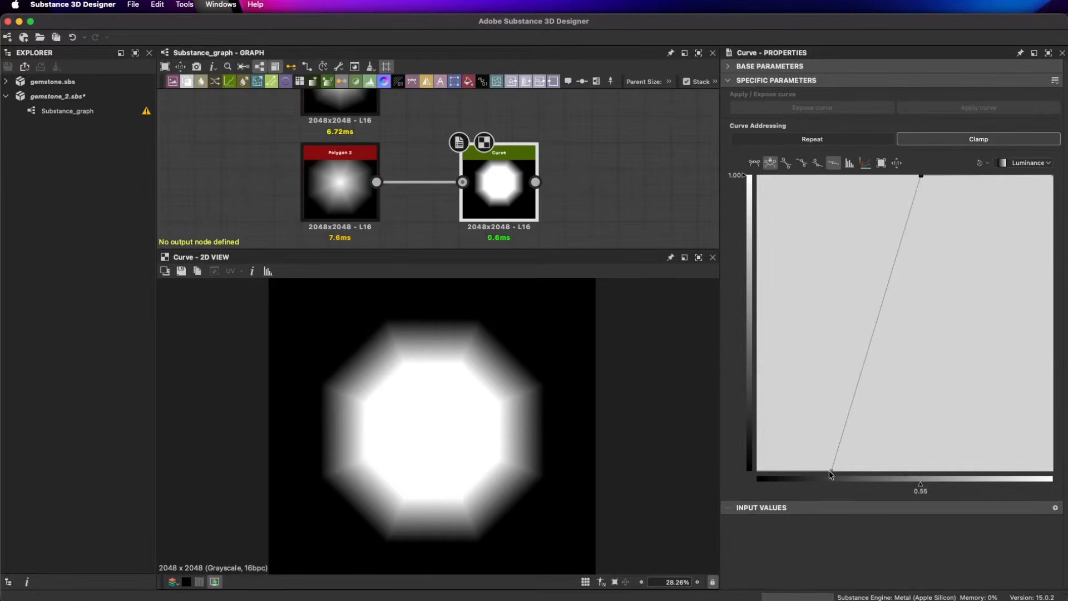
left_click_drag(830, 470, 816, 470)
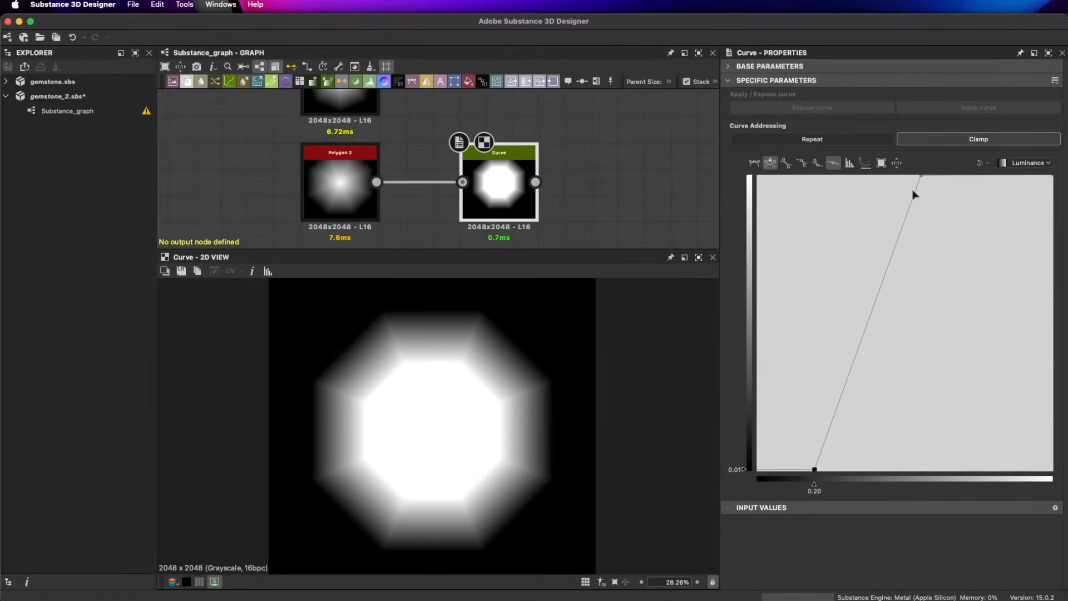
left_click_drag(921, 175, 939, 176)
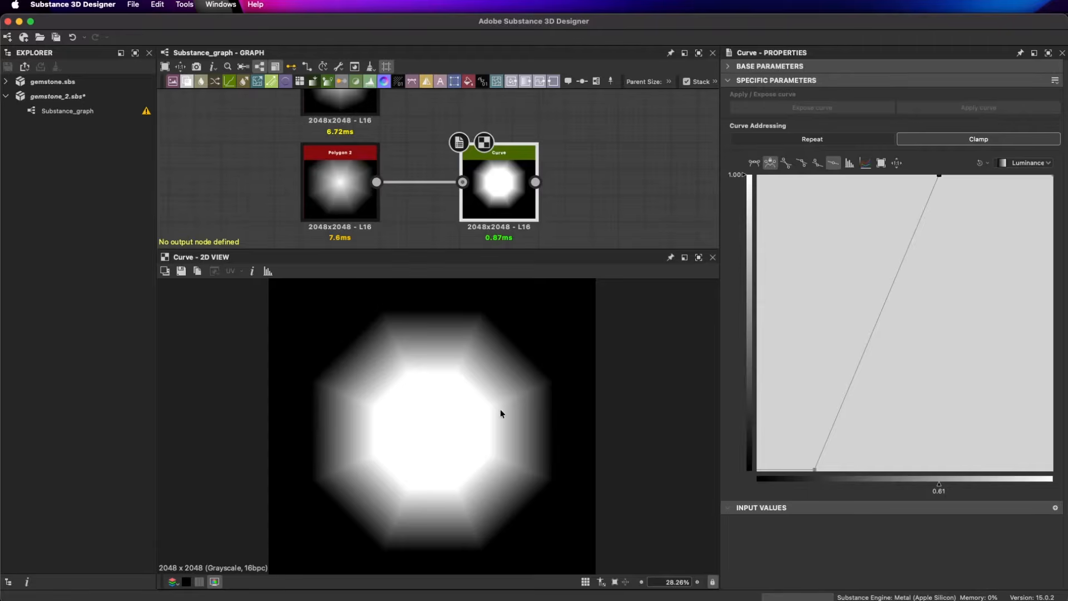
left_click(814, 469)
left_click_drag(813, 469, 815, 470)
- Add a Cross Section node fed by the Curve node's output to inspect the height profile
left_click(590, 204)
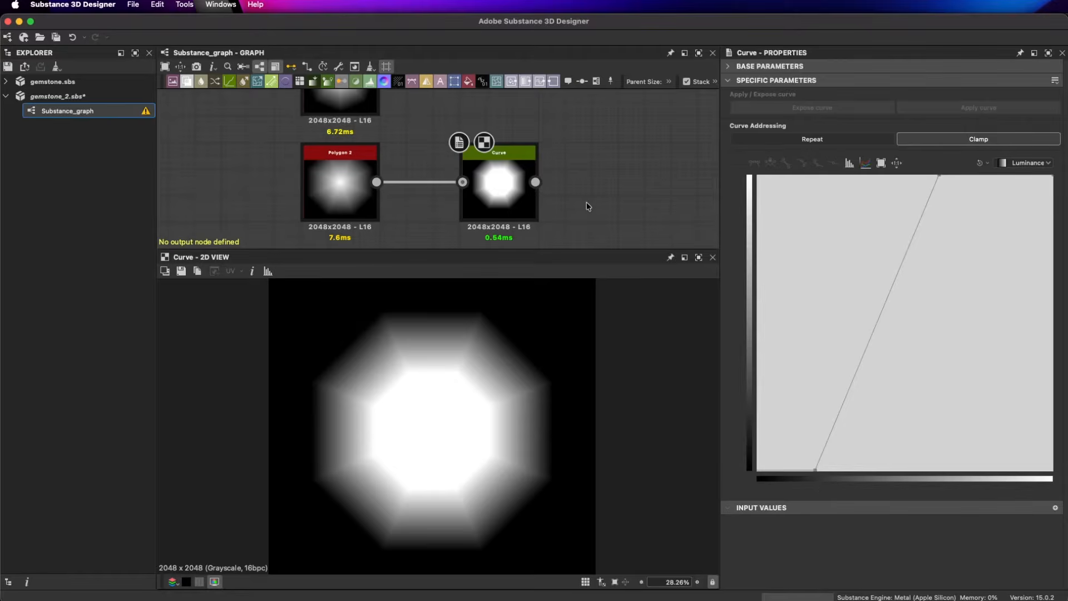
key("space")
type("cros")
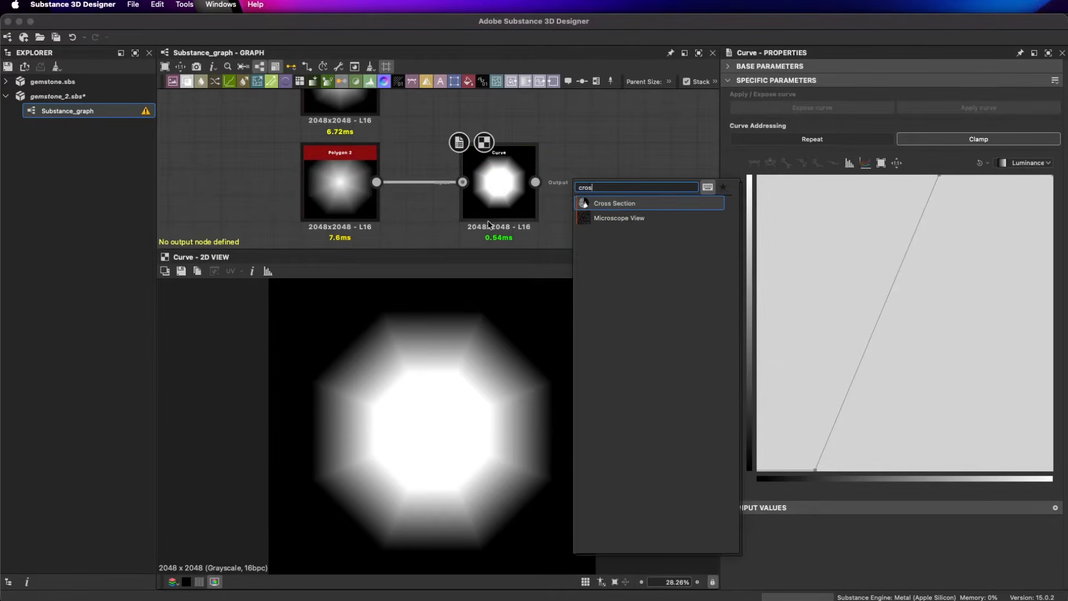
left_click(590, 203)
left_click_drag(591, 199, 617, 199)
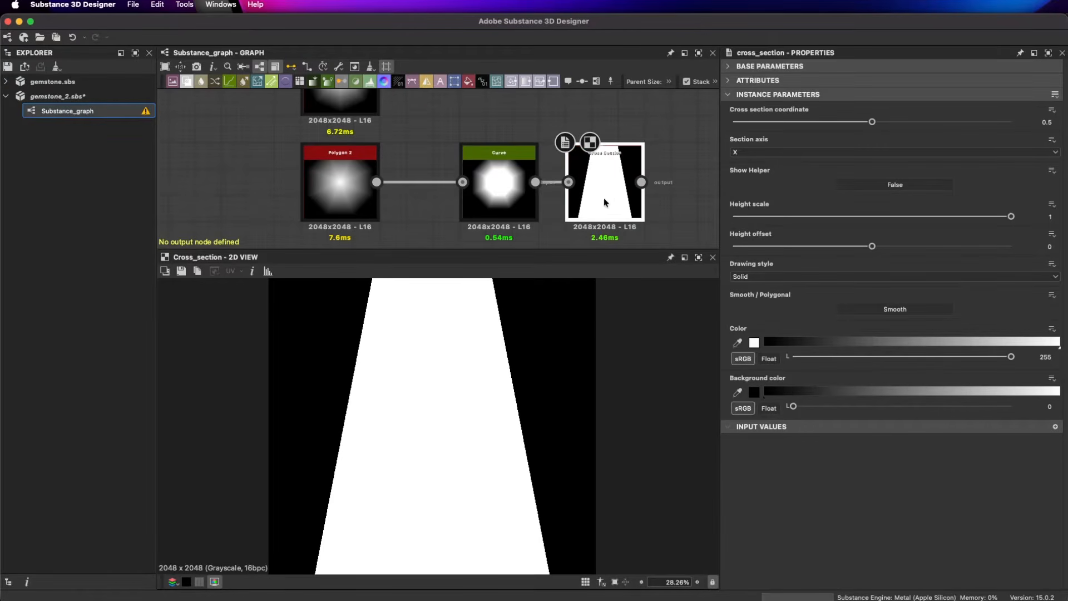
- Set the Cross Section's drawing style to Line and its height scale to about 0.82
left_click(755, 277)
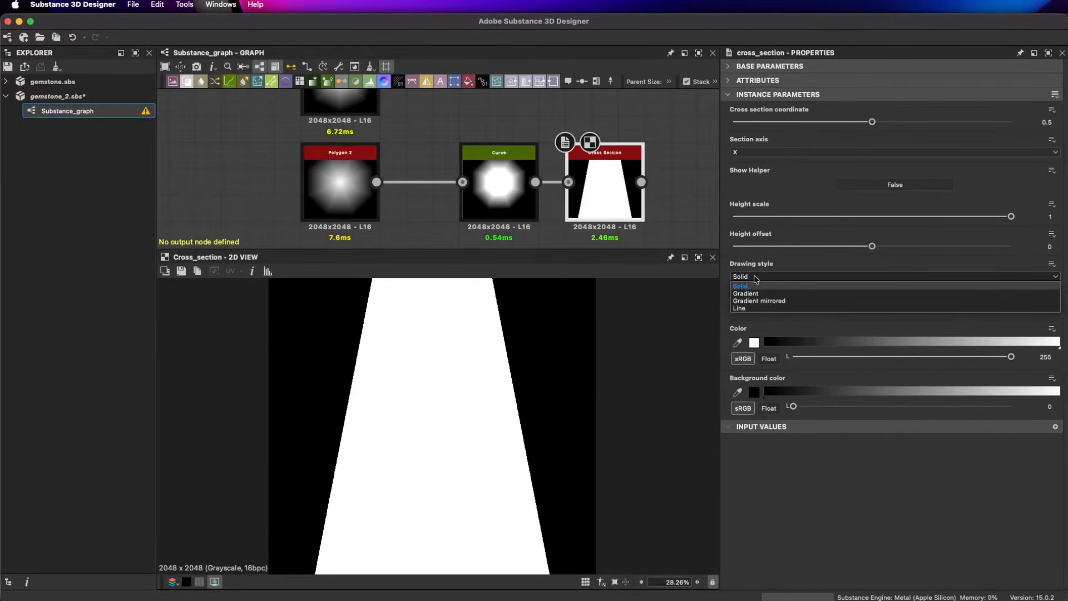
left_click(766, 309)
left_click_drag(1011, 216, 961, 216)
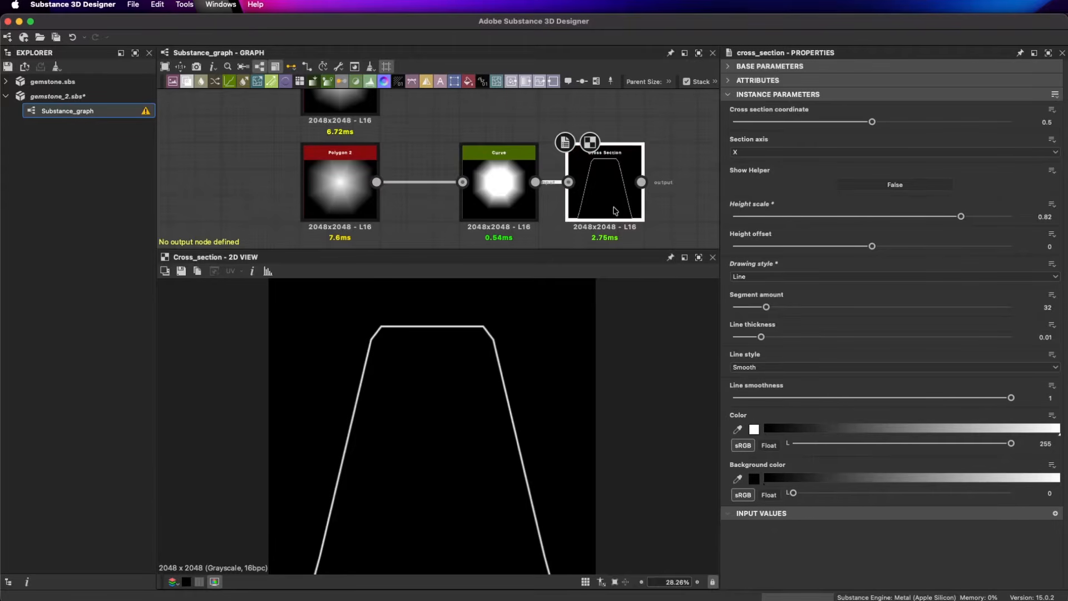
- Delete the Cross Section node from the graph
key("Delete")
- Duplicate the Curve node, place the copy beside the upper Polygon 2, and feed it from that polygon's output
left_click(513, 176)
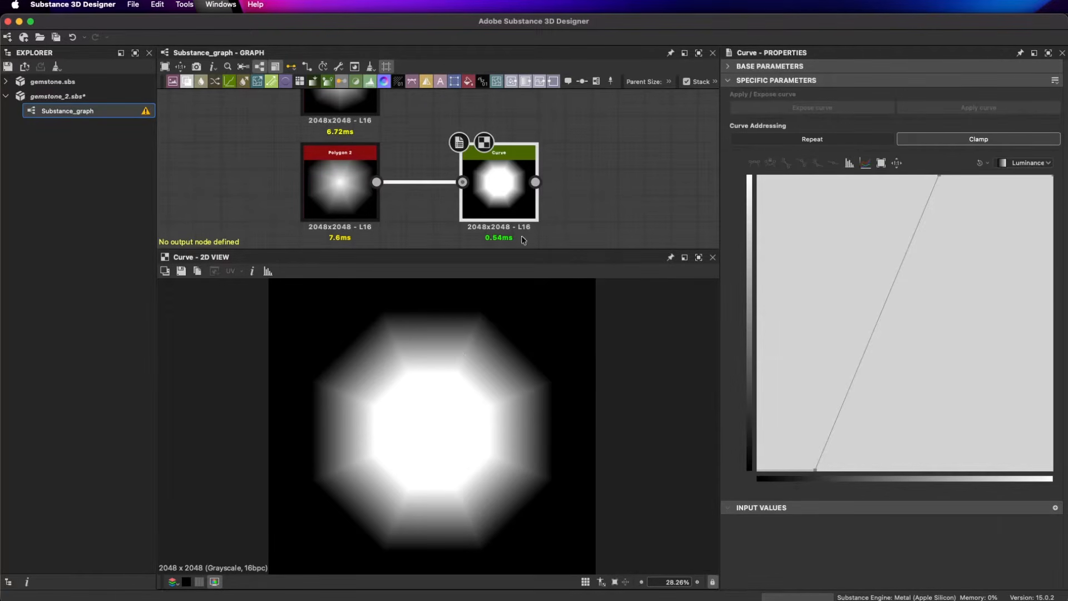
scroll(595, 171, "down", 2)
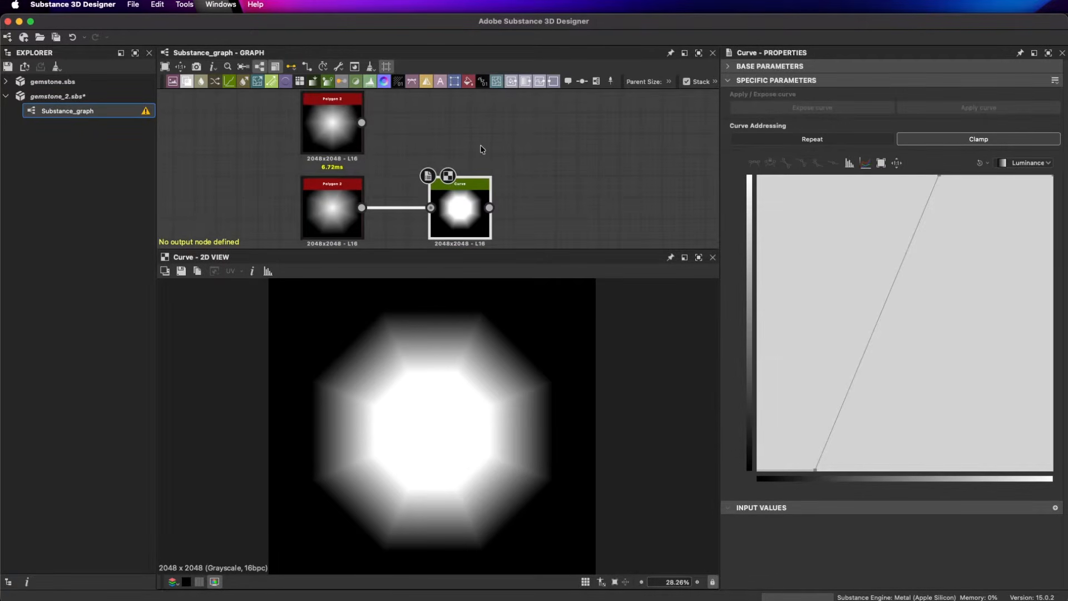
key("ctrl+d")
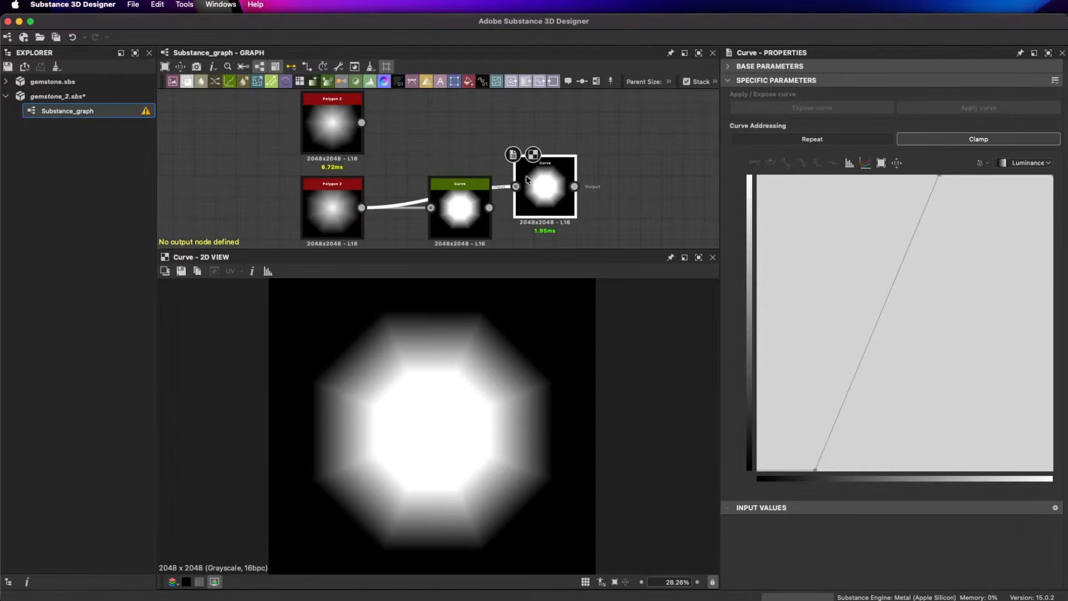
left_click_drag(537, 190, 453, 125)
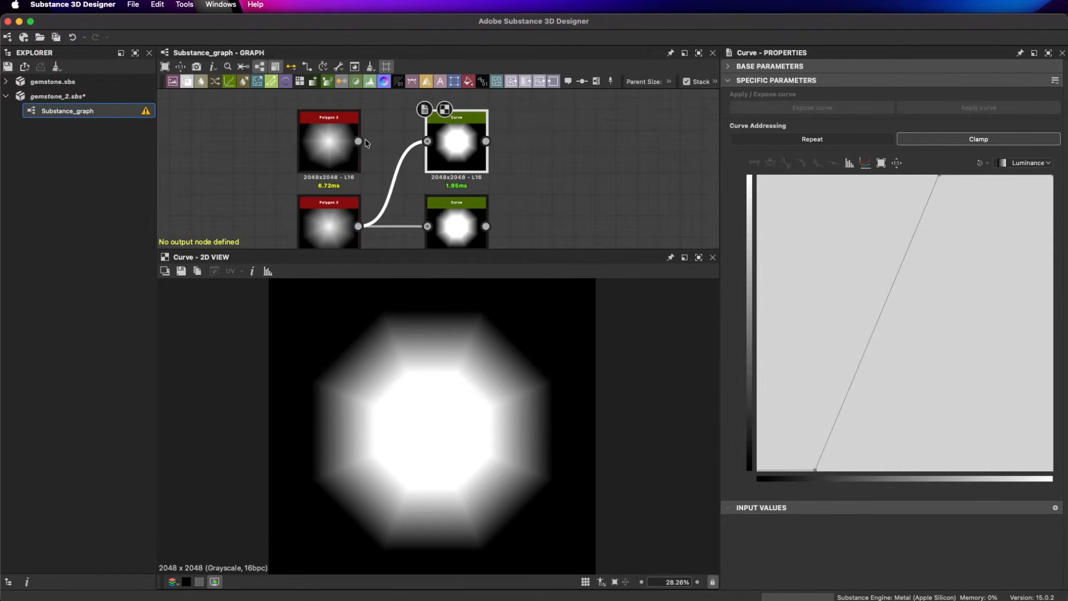
left_click_drag(358, 142, 427, 141)
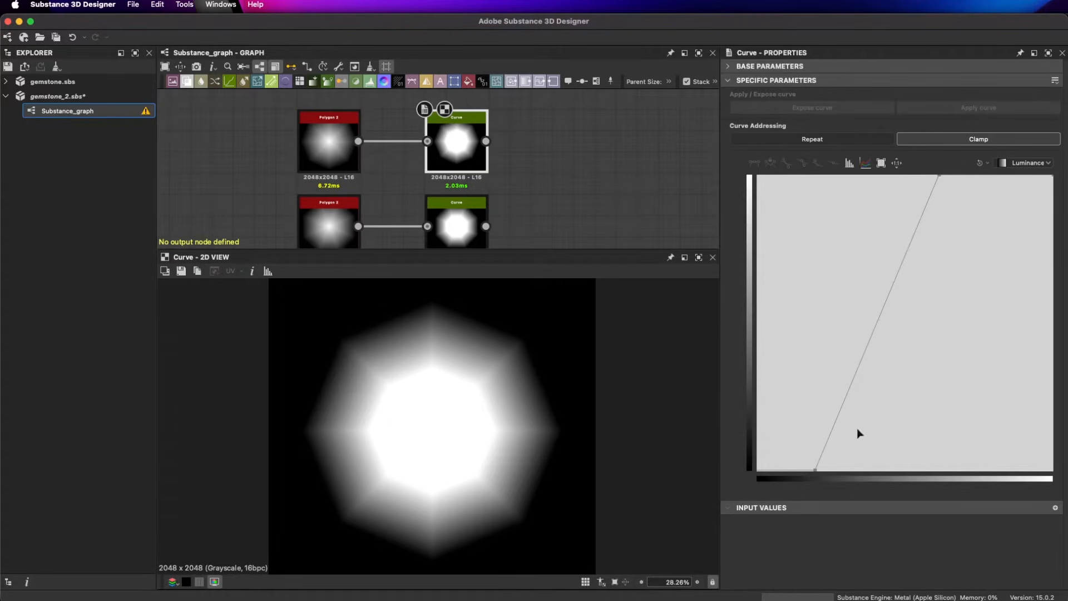
- Reshape the duplicated curve to stay flat at about 0.75 until 0.40, then ramp to about 0.99 at 0.65
left_click_drag(815, 470, 877, 252)
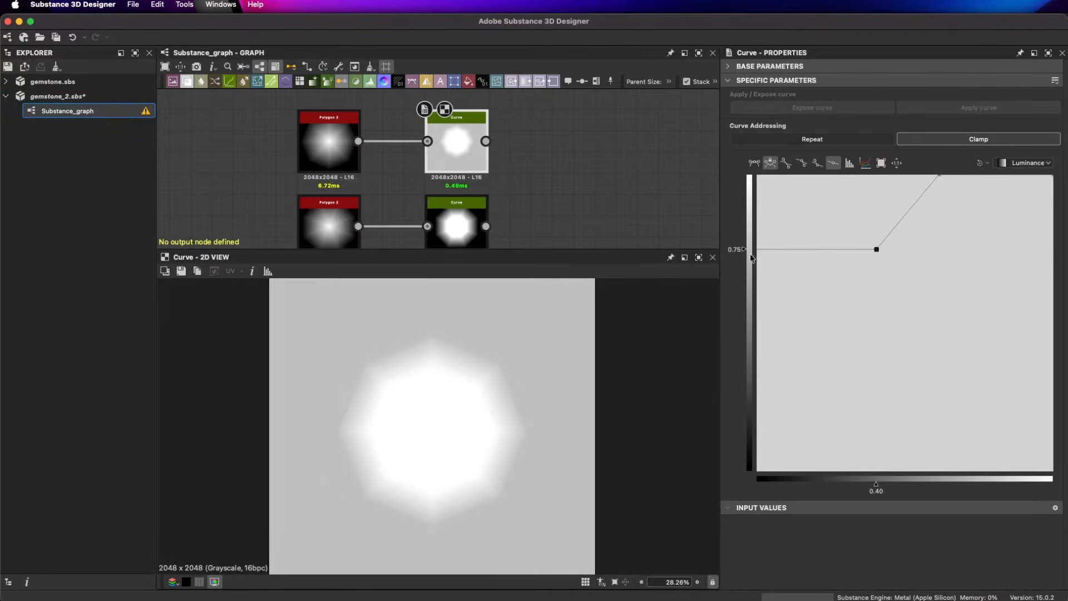
left_click_drag(940, 179, 949, 181)
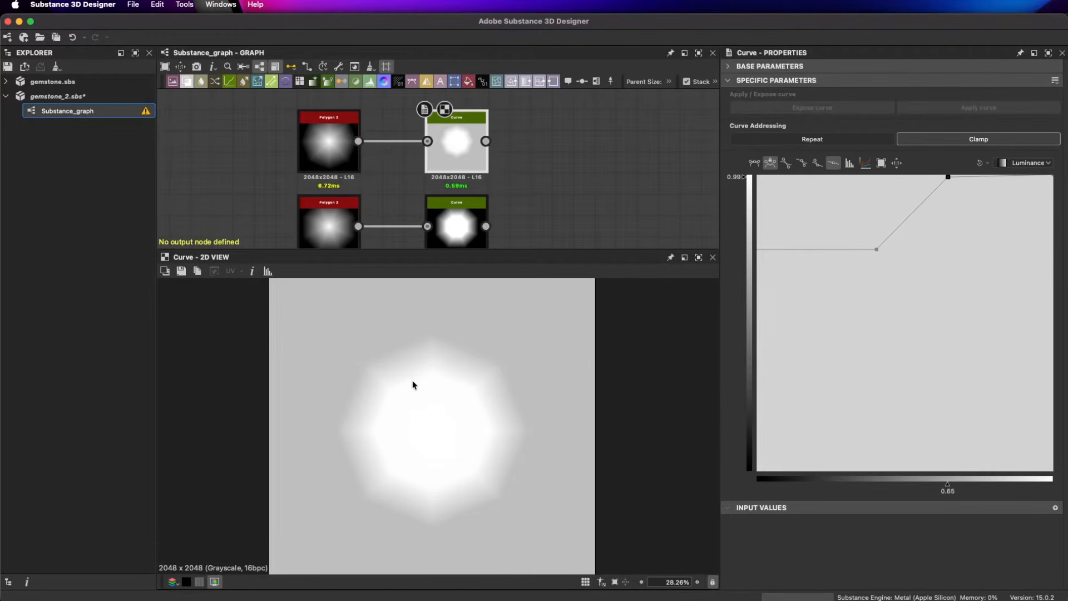
- Add a Blend node beside the two Curve nodes and connect the upper Curve to its foreground input
scroll(501, 167, "down", 2)
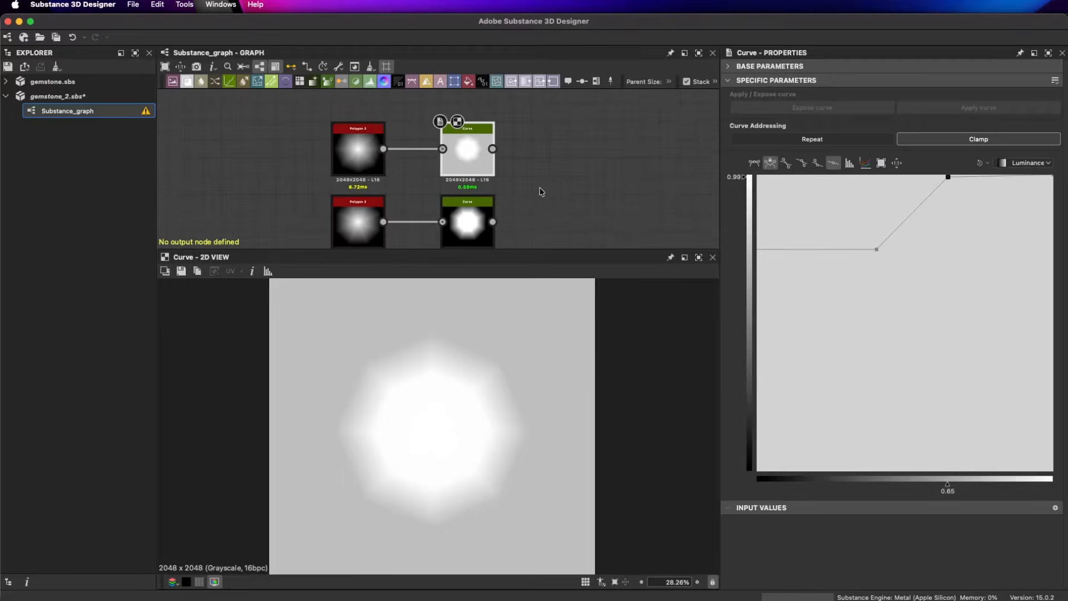
key("space")
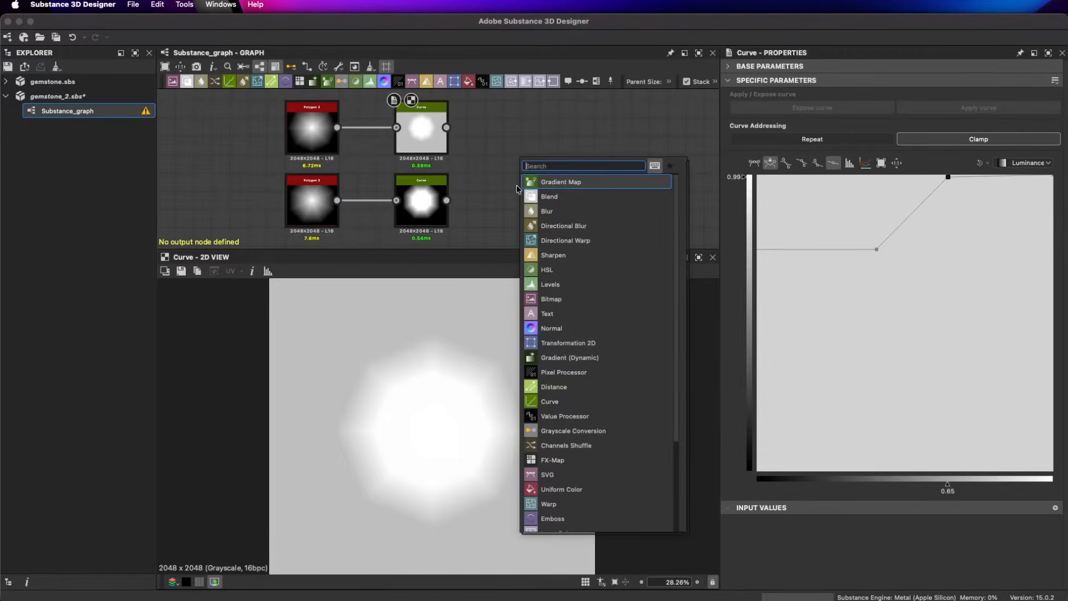
left_click(549, 196)
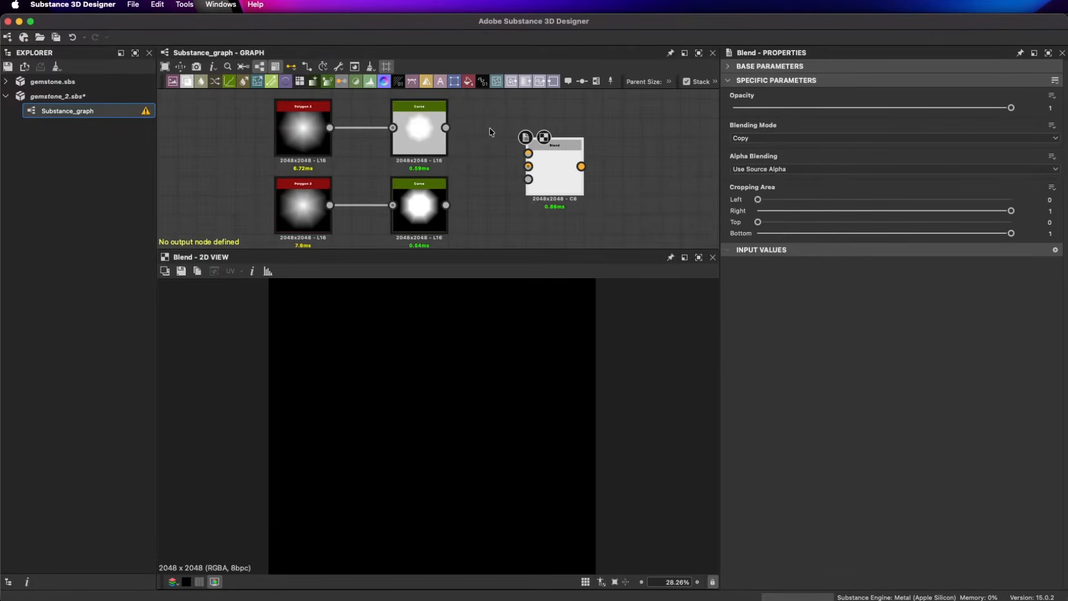
scroll(492, 132, "up", 2)
left_click_drag(413, 111, 510, 141)
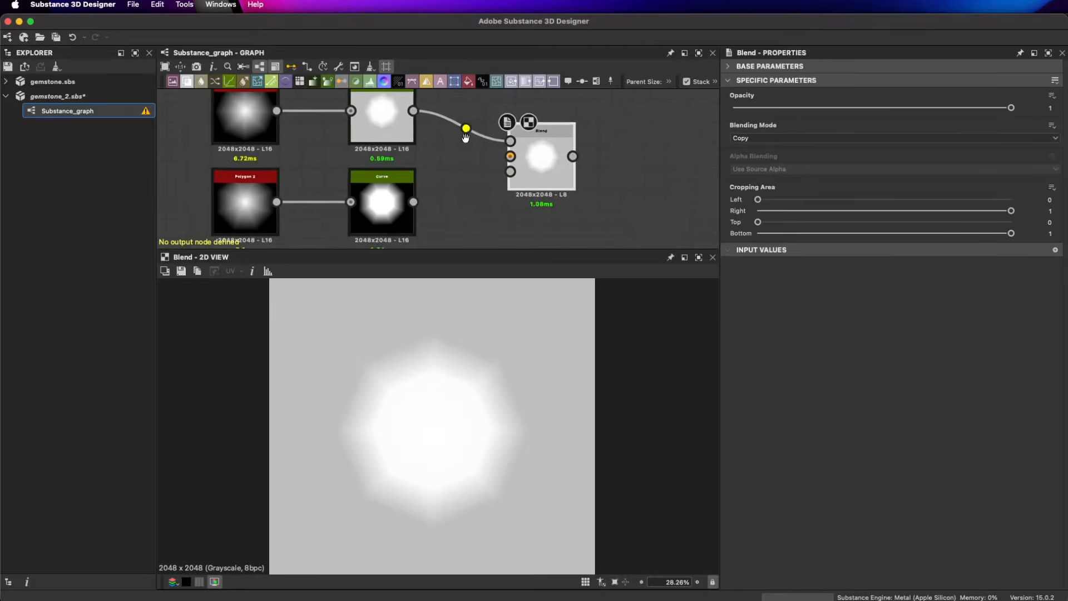
- Compare the outputs of both Curve nodes and connect the lower Curve to the Blend's background input
scroll(464, 135, "left", 2)
scroll(464, 136, "up", 2)
left_click(428, 137)
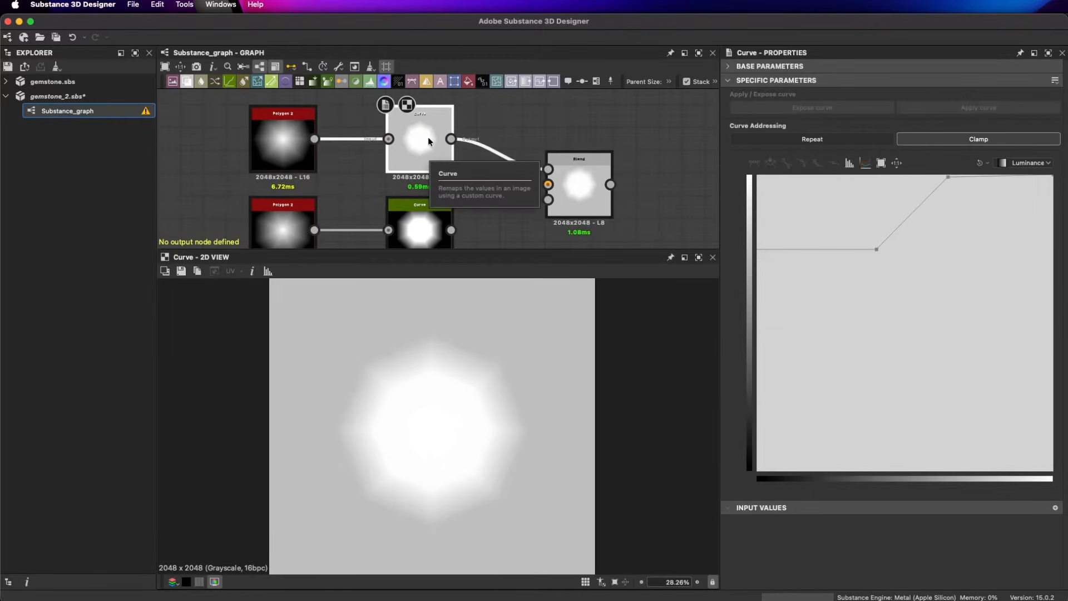
scroll(477, 184, "down", 1)
left_click(409, 211)
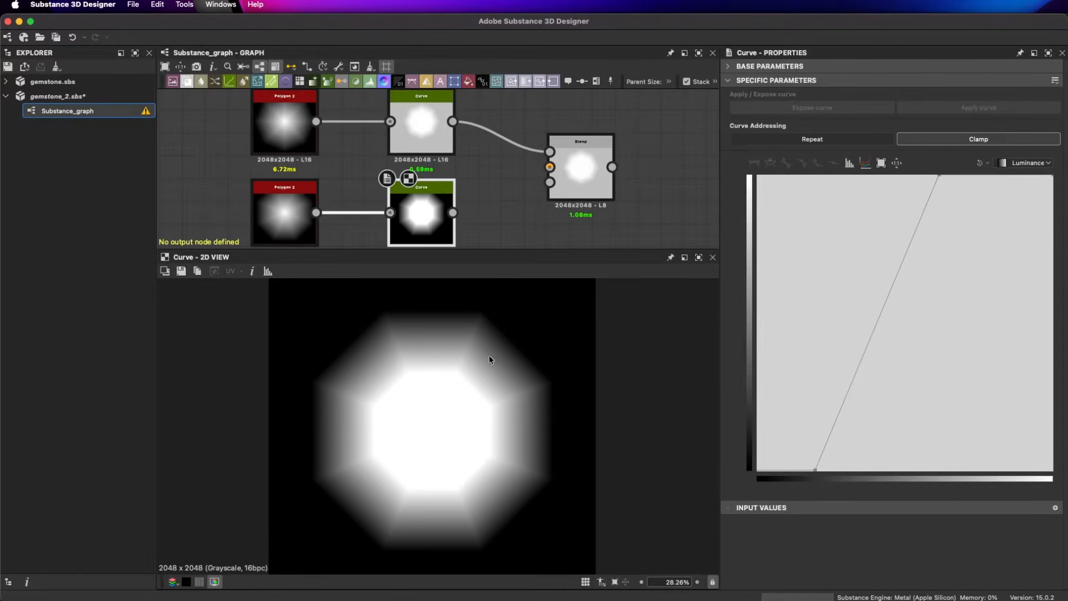
left_click_drag(452, 212, 575, 176)
- Vary the Blend's opacity and return it to 1 to compare the two curve shapes
left_click(584, 176)
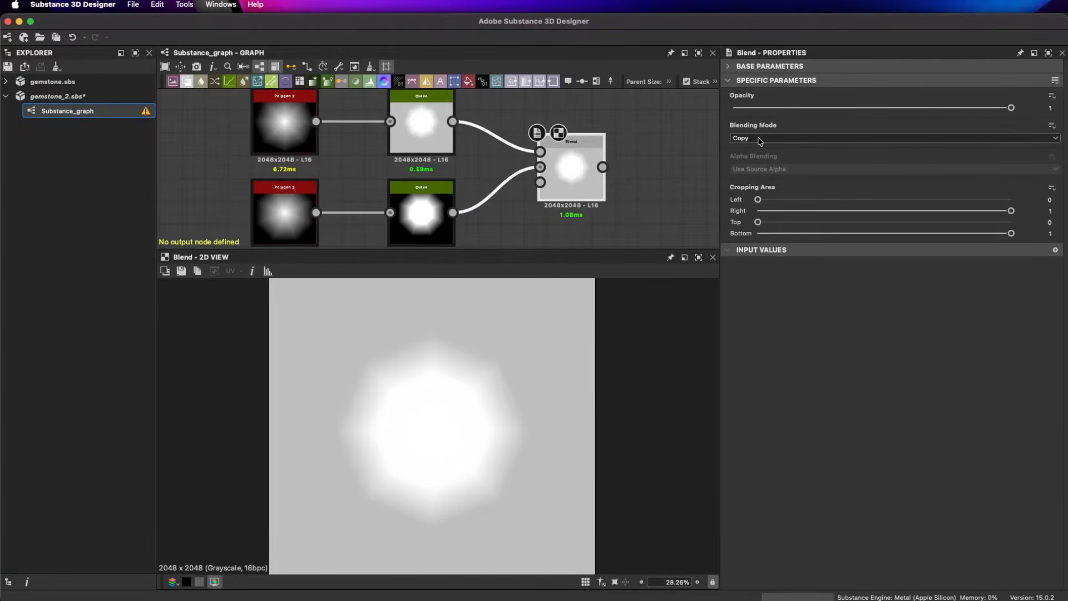
left_click_drag(1011, 108, 1034, 142)
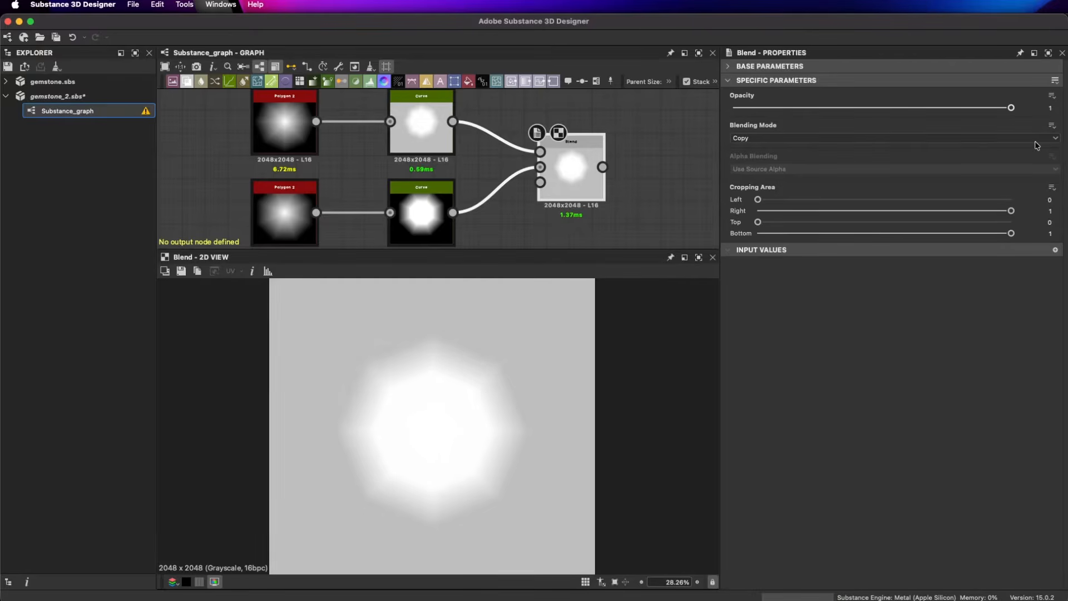
scroll(598, 156, "down", 3)
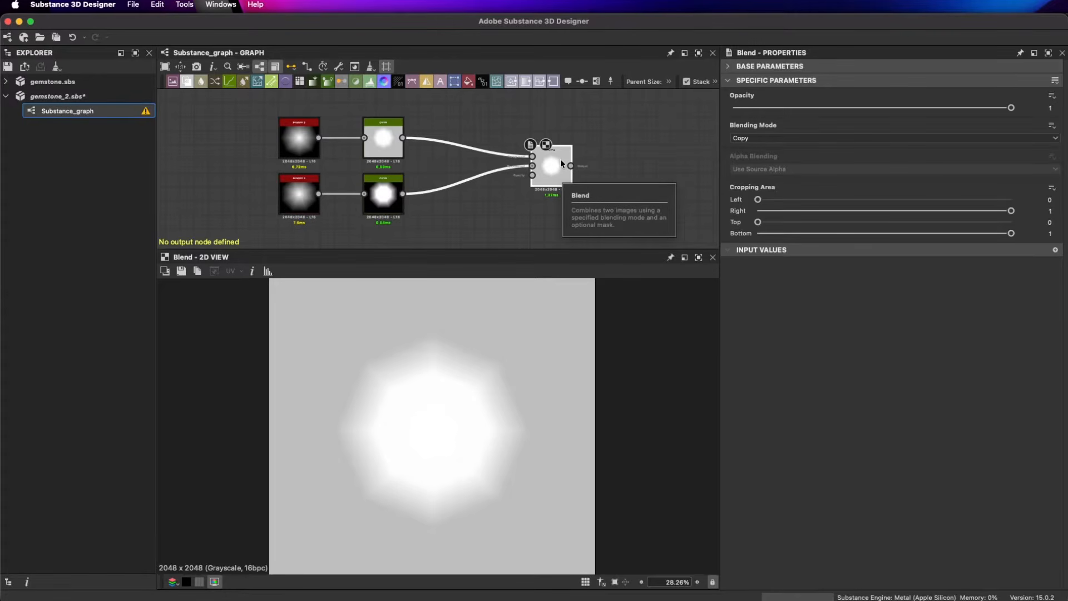
middle_click_drag(450, 160, 467, 172)
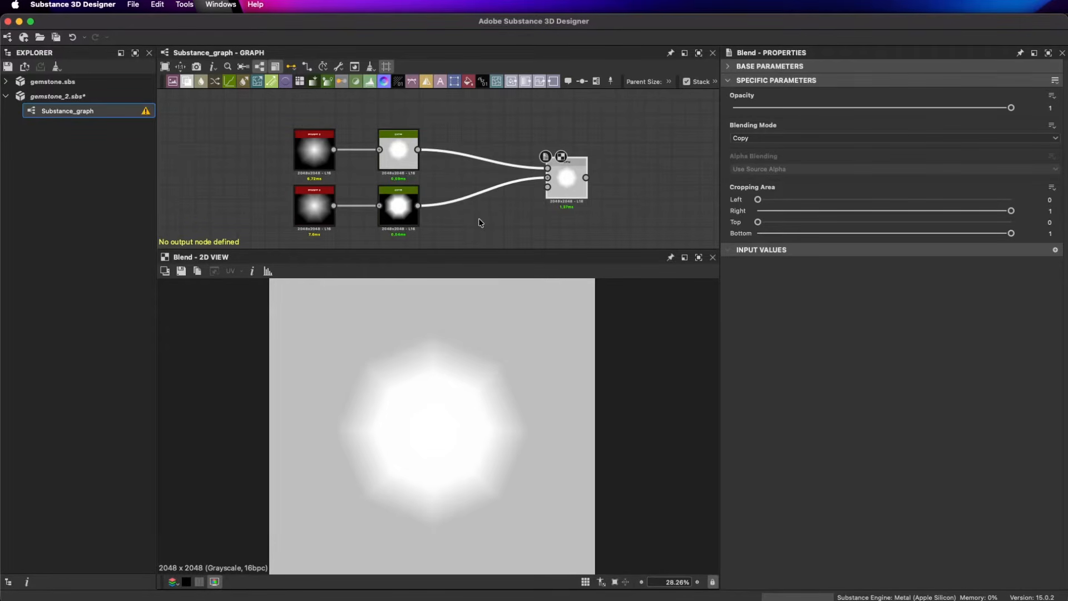
scroll(484, 177, "down", 1)
middle_click_drag(476, 169, 481, 175)
- Enlarge the graph area over the 2D view and make room above the Polygon 2 nodes
left_click_drag(476, 248, 472, 286)
scroll(473, 201, "down", 3)
mouse_move(449, 142)
middle_mouse_down()
mouse_move(448, 186)
mouse_move(443, 142)
middle_mouse_up()
scroll(423, 166, "up", 2)
left_click(416, 139)
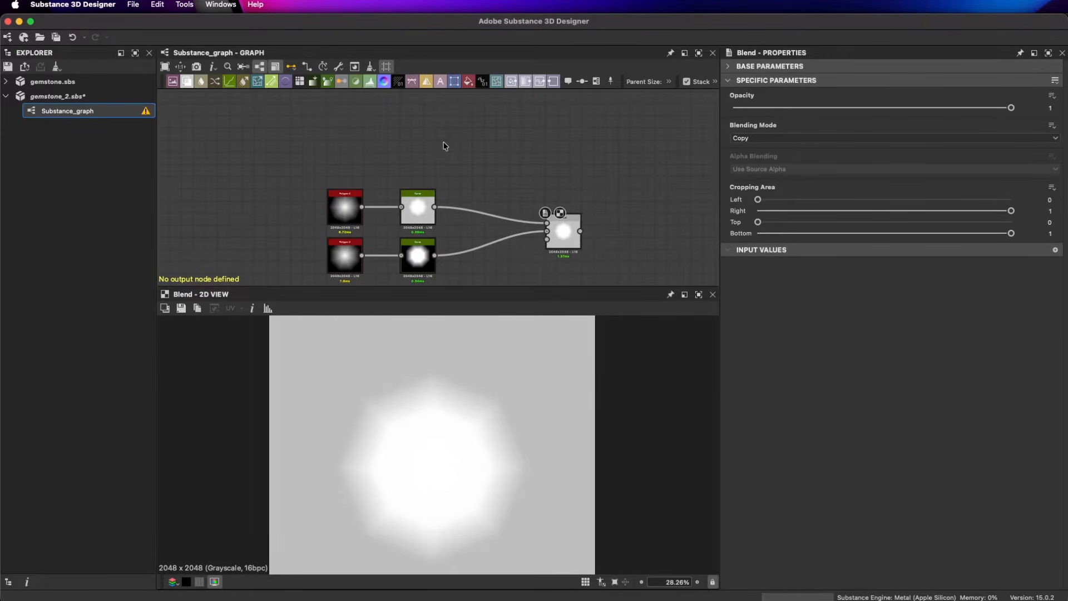
mouse_move(446, 162)
middle_mouse_down()
mouse_move(462, 150)
mouse_move(445, 150)
middle_mouse_up()
scroll(449, 159, "up", 2)
scroll(459, 149, "down", 1)
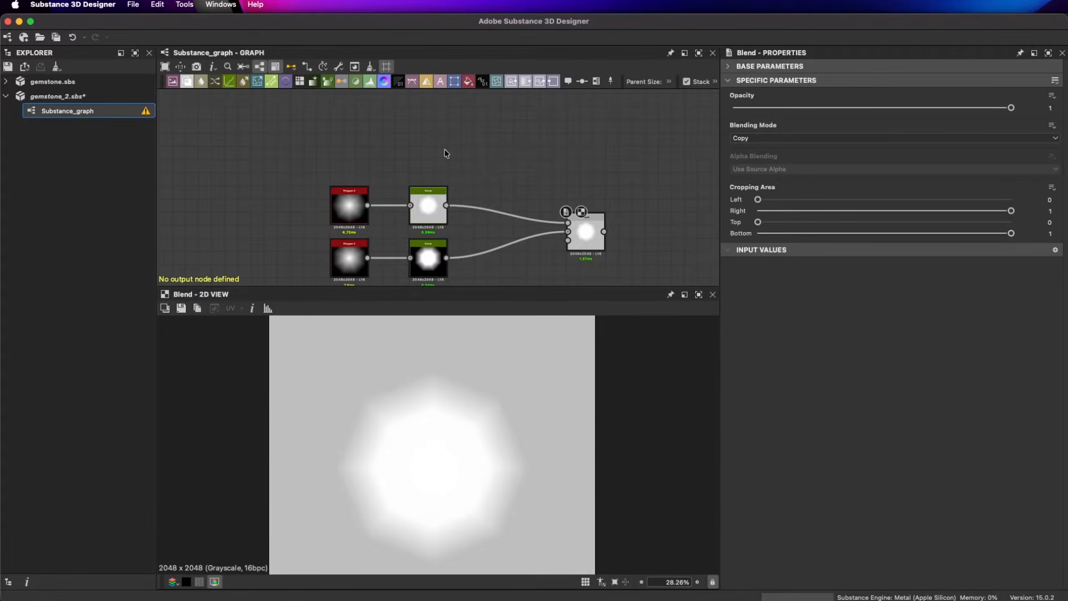
- Add a Uniform Color node above the Polygon 2 nodes and set its color mode to Grayscale
key("space")
type("uniform")
key("Return")
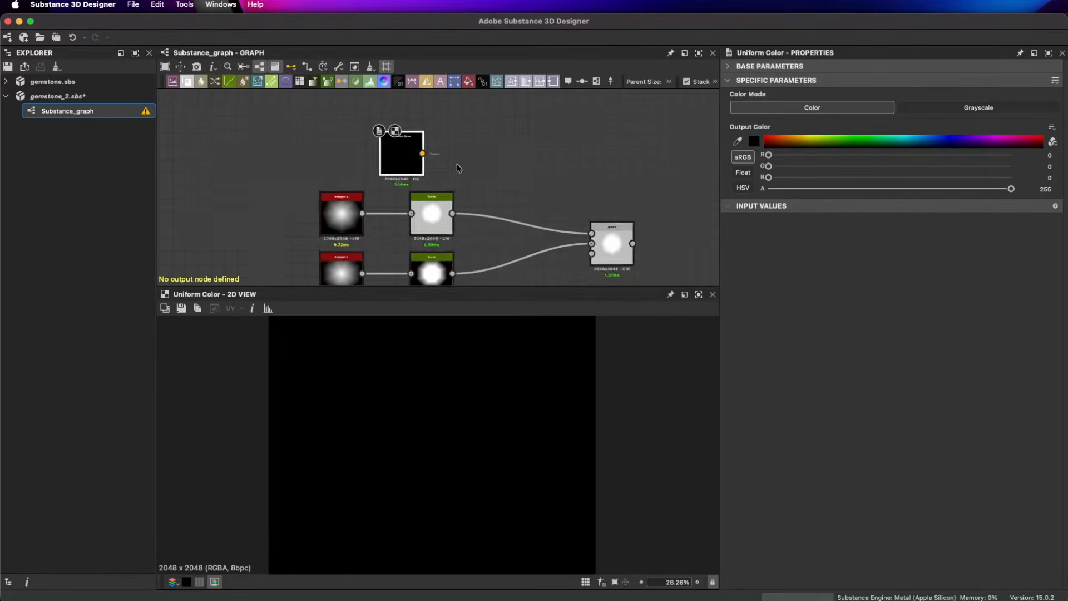
left_click_drag(384, 147, 325, 132)
left_click(951, 109)
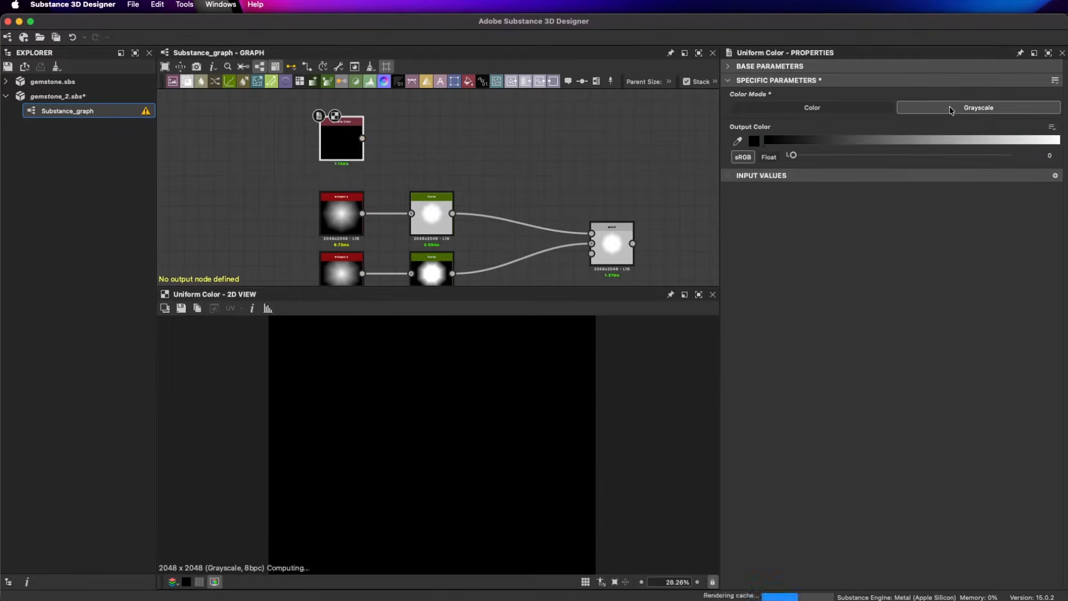
- Duplicate the grayscale Uniform Color node, stack the two vertically, and set the lower one's output color to white, 255
middle_click_drag(434, 147, 456, 188)
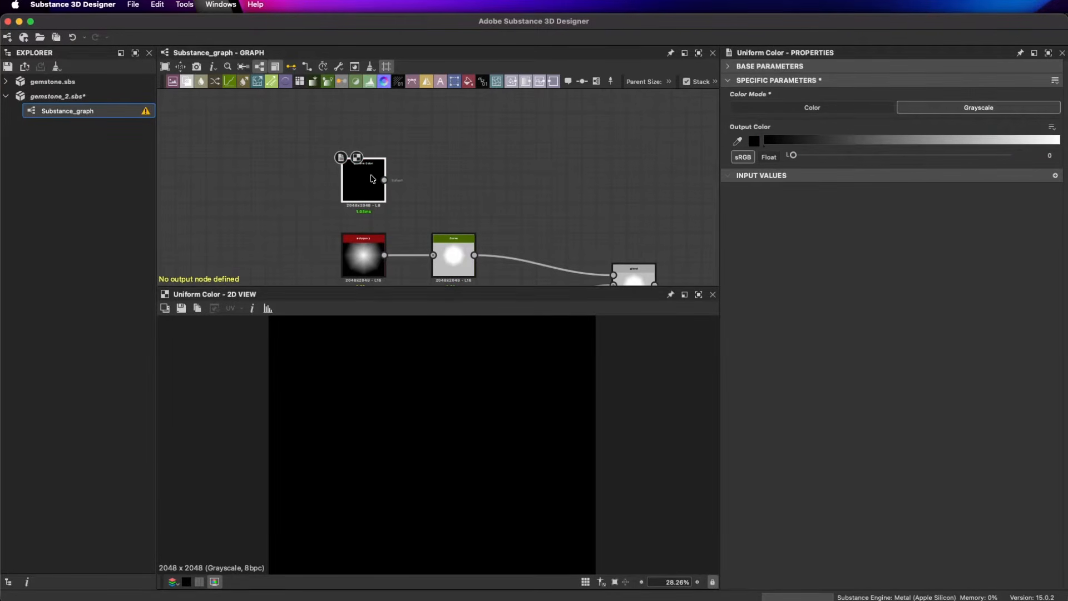
key("ctrl+d")
left_click_drag(360, 166, 359, 107)
left_click_drag(371, 199, 356, 184)
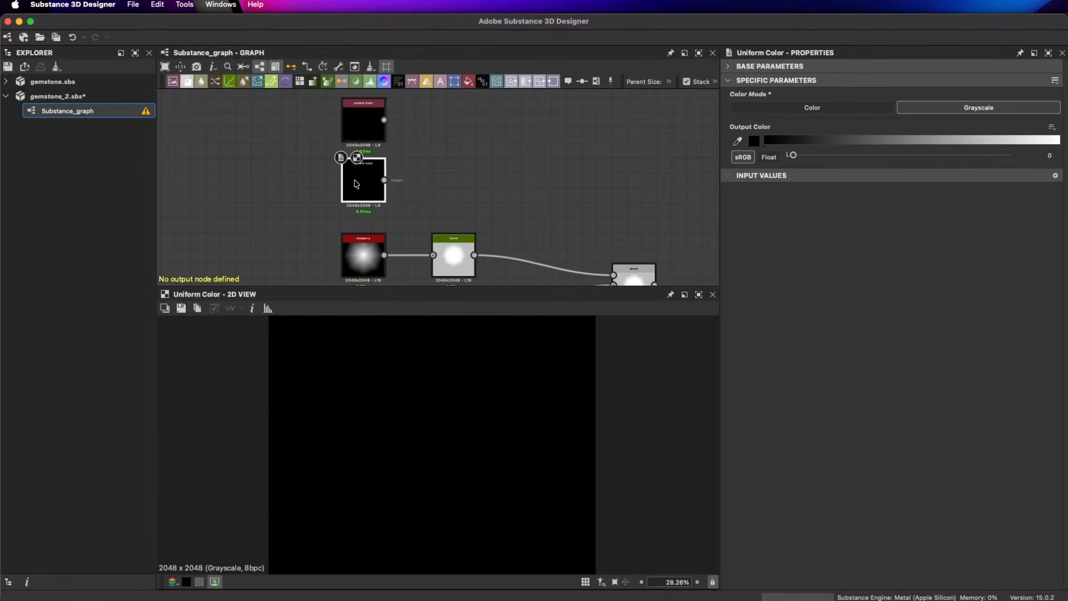
left_click_drag(821, 155, 1011, 156)
- Add a Transformation 2D node fed by the white Uniform Color node
scroll(419, 191, "down", 1)
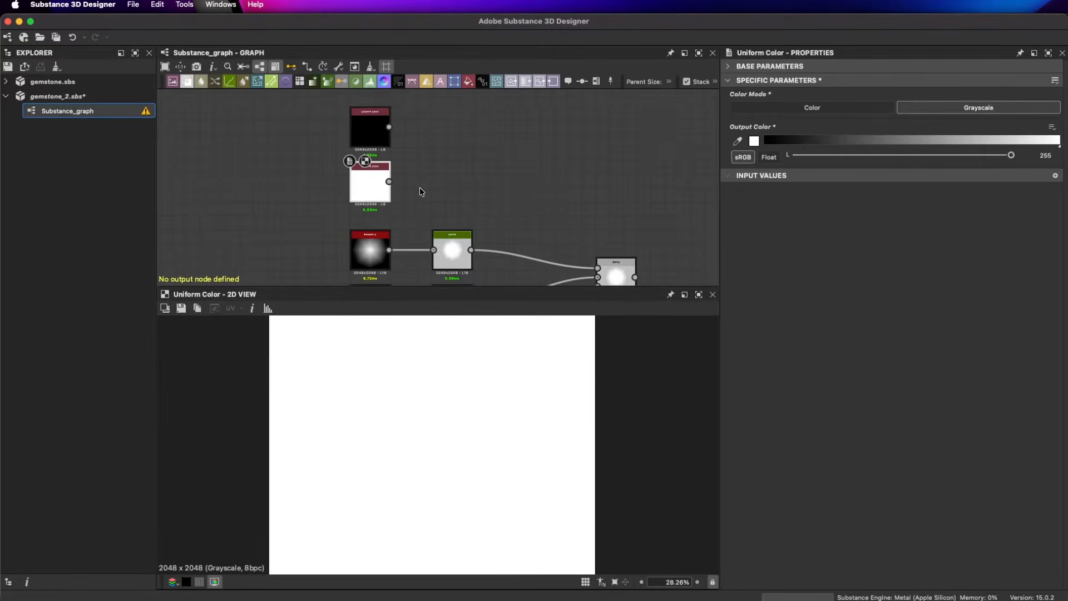
scroll(440, 228, "down", 2)
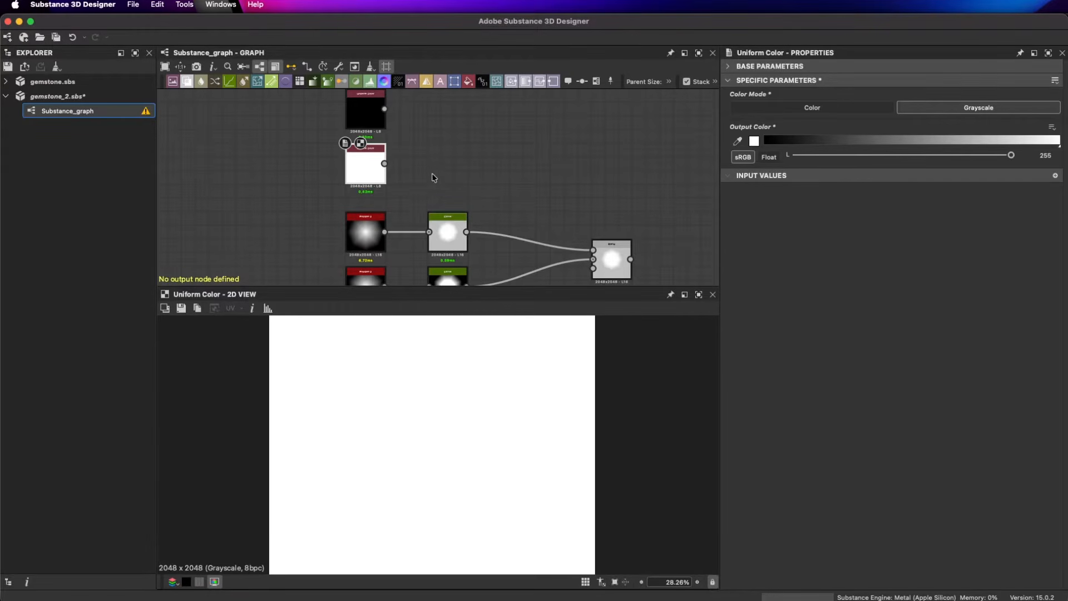
scroll(429, 165, "up", 1)
key("space")
type("tr")
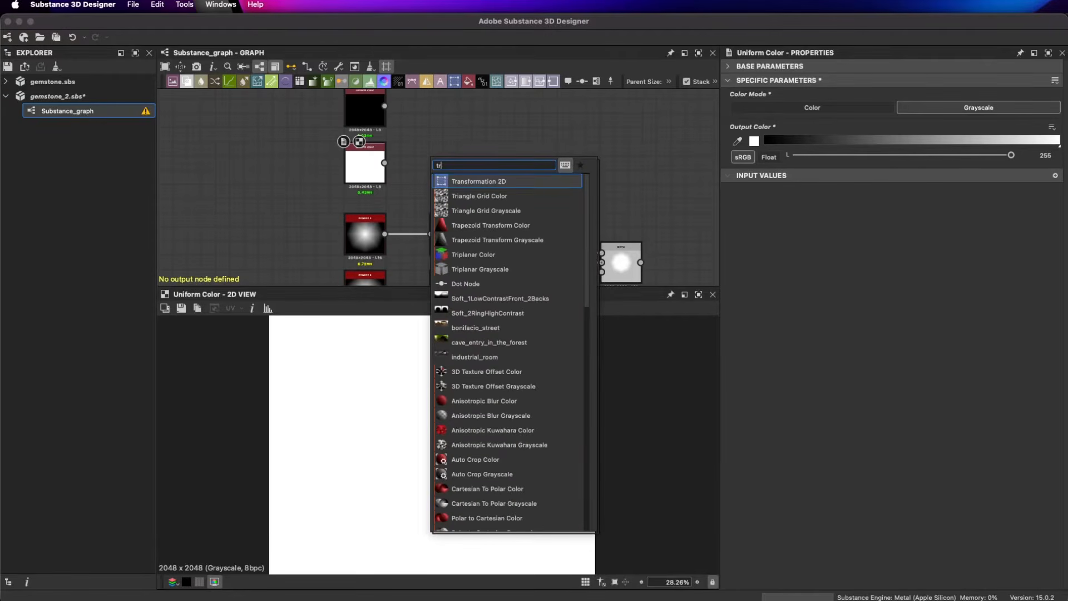
key("Return")
scroll(434, 168, "up", 1)
left_click_drag(379, 167, 423, 167)
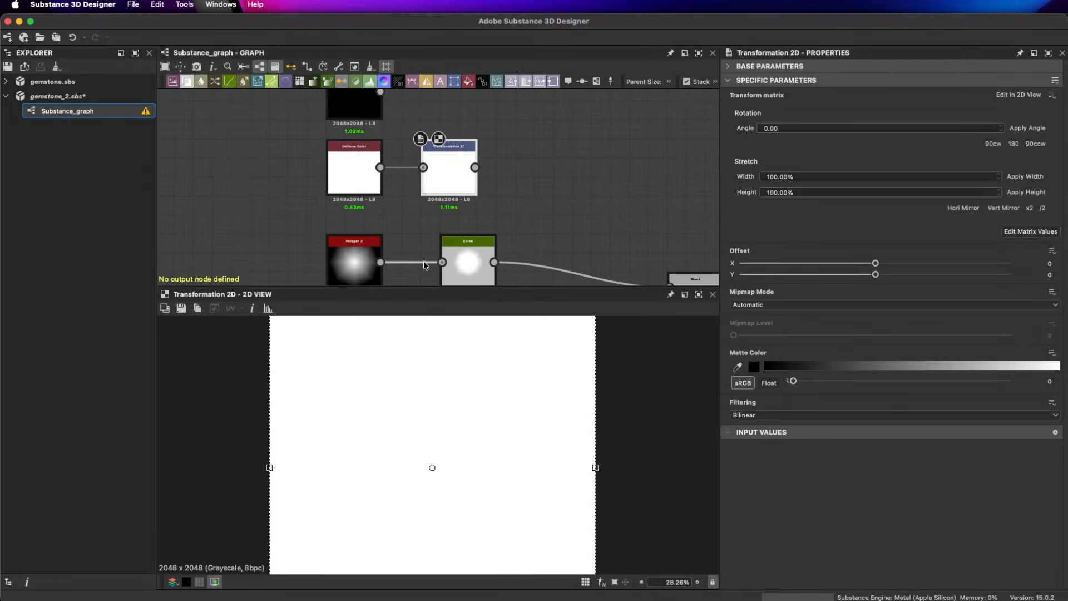
key("space")
type("shap")
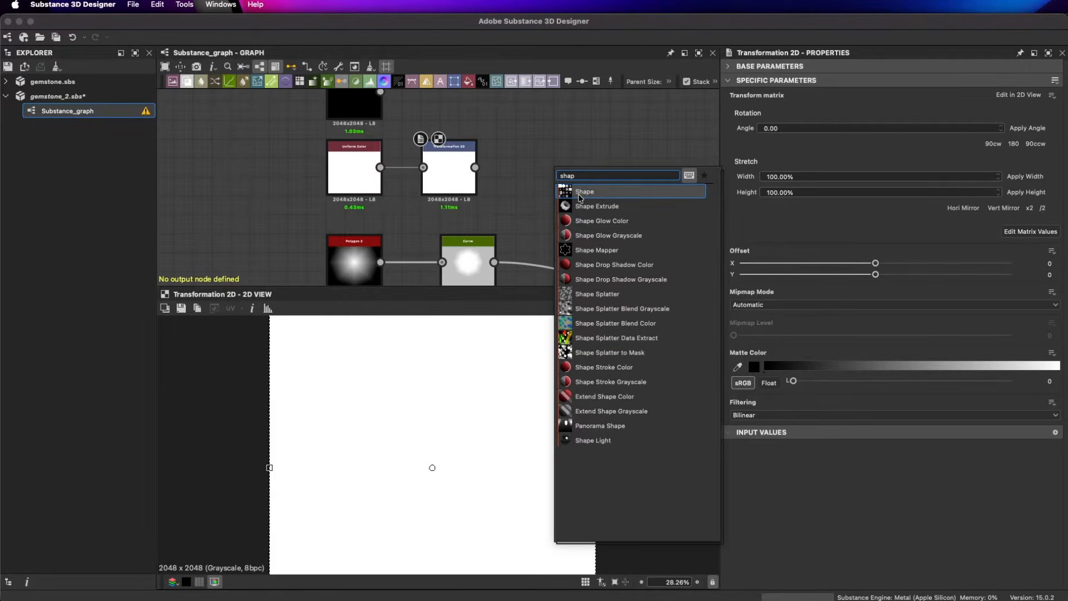
left_click(577, 194)
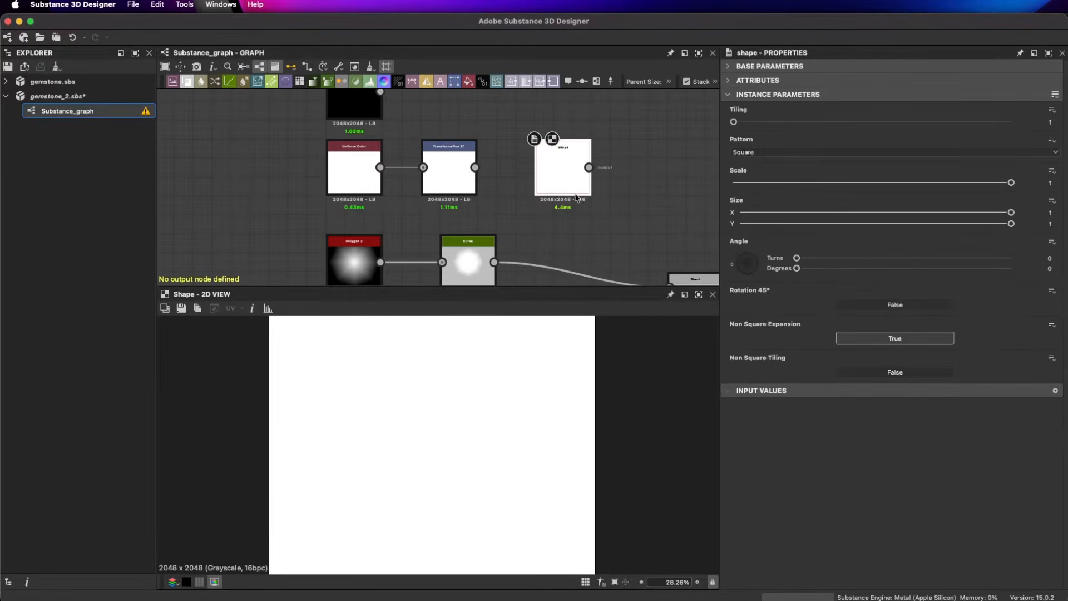
left_click(775, 152)
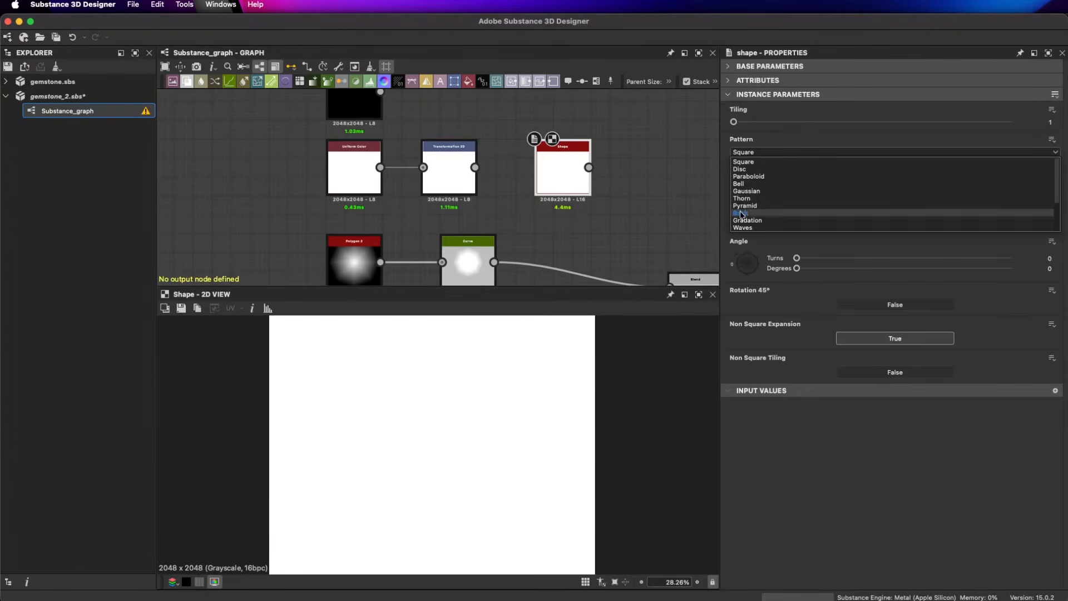
left_click_drag(629, 128, 556, 180)
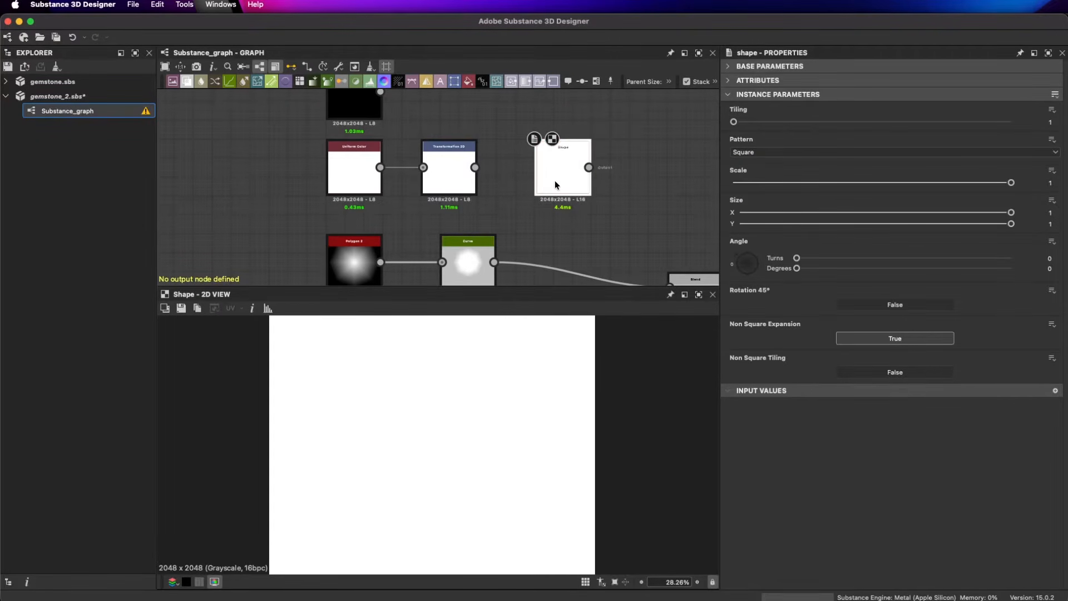
key("Delete")
key("space")
type("poly")
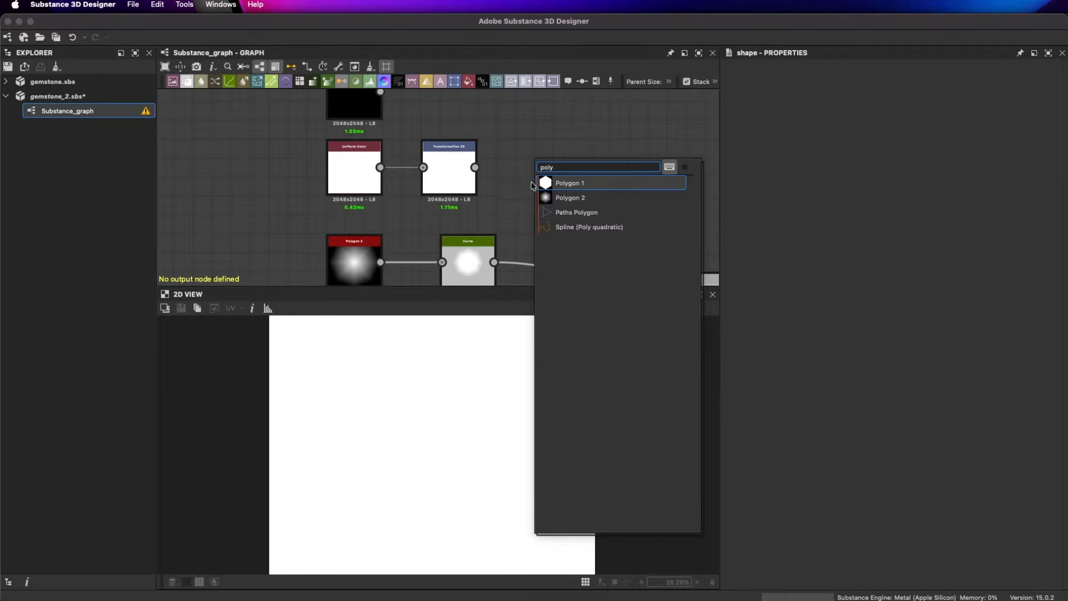
left_click(562, 183)
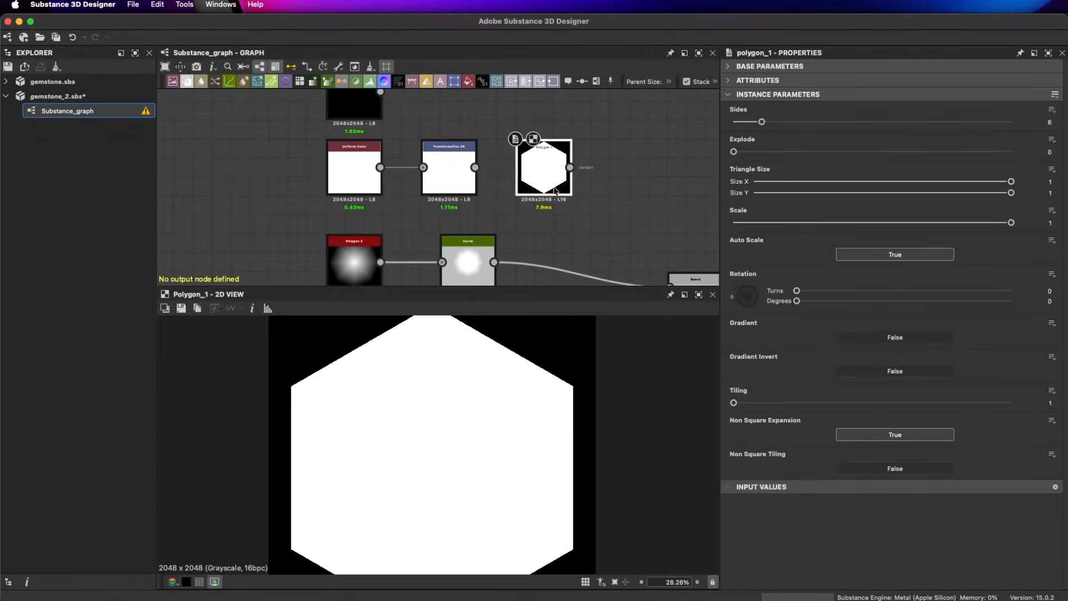
left_click_drag(761, 121, 733, 123)
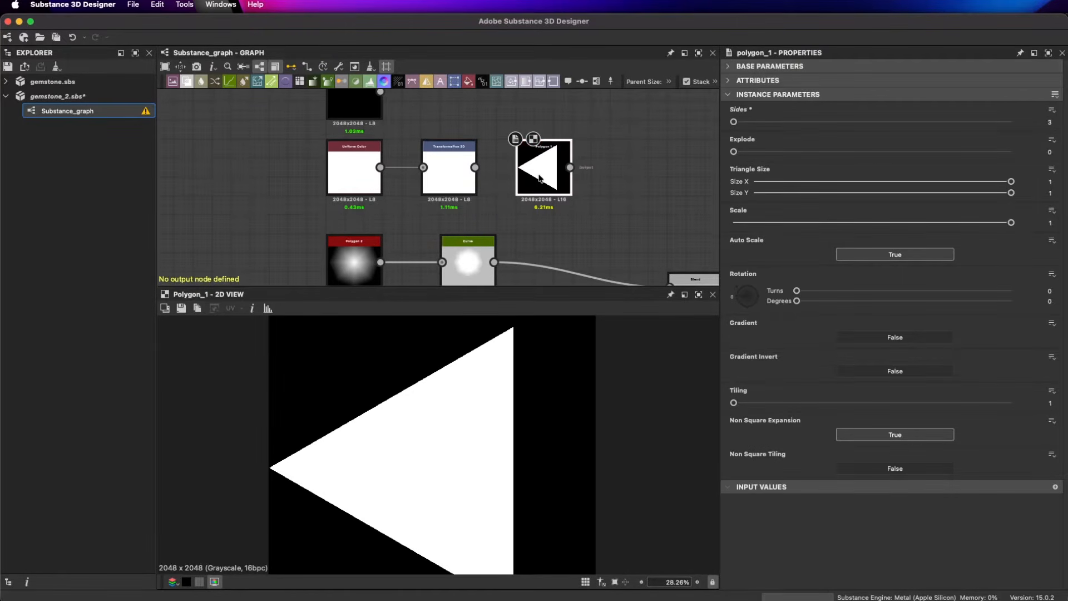
key("Delete")
- Show the Transformation 2D node in the 2D view and move it into line above the Curve node
double_click(430, 150)
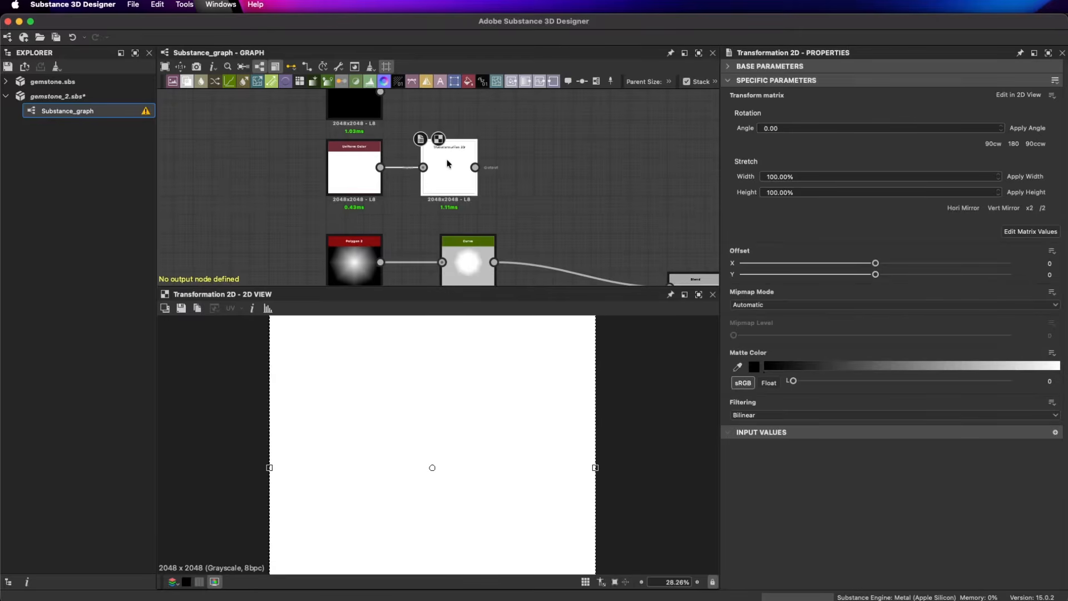
scroll(420, 408, "down", 1)
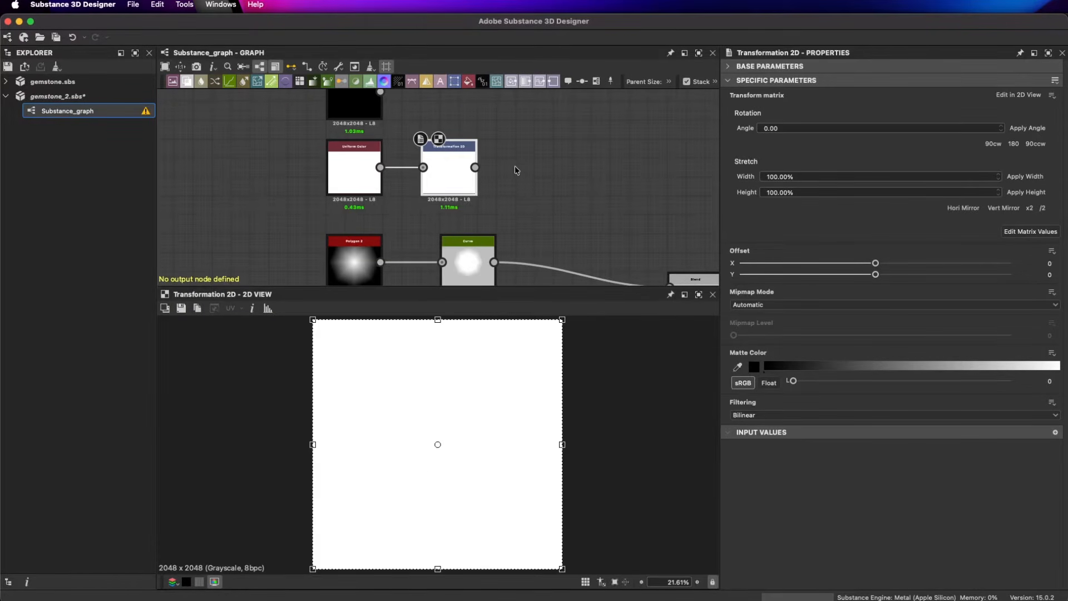
scroll(516, 168, "down", 1)
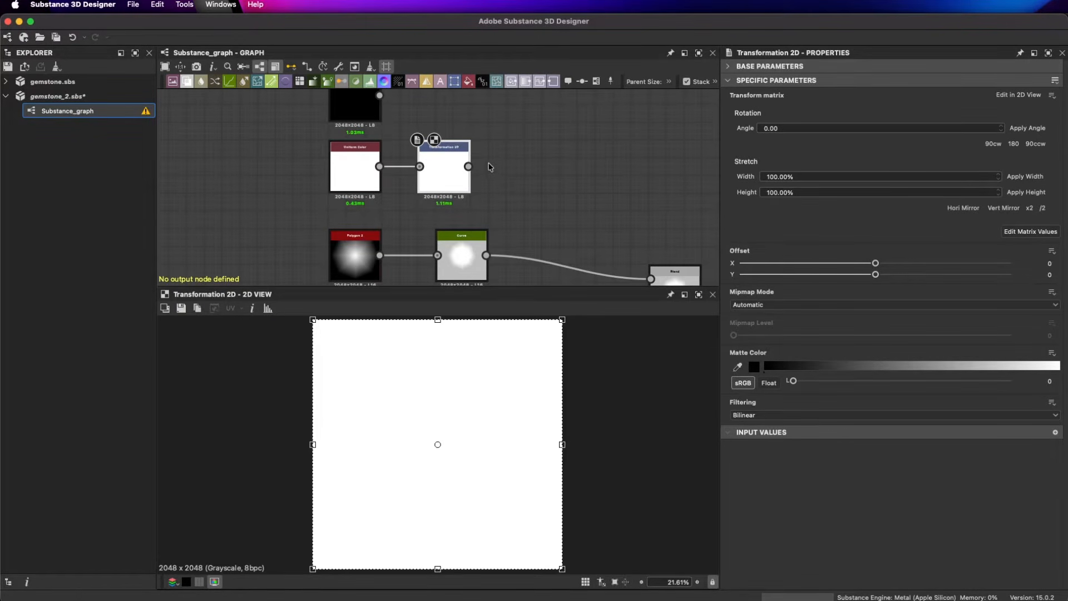
left_click_drag(450, 166, 468, 166)
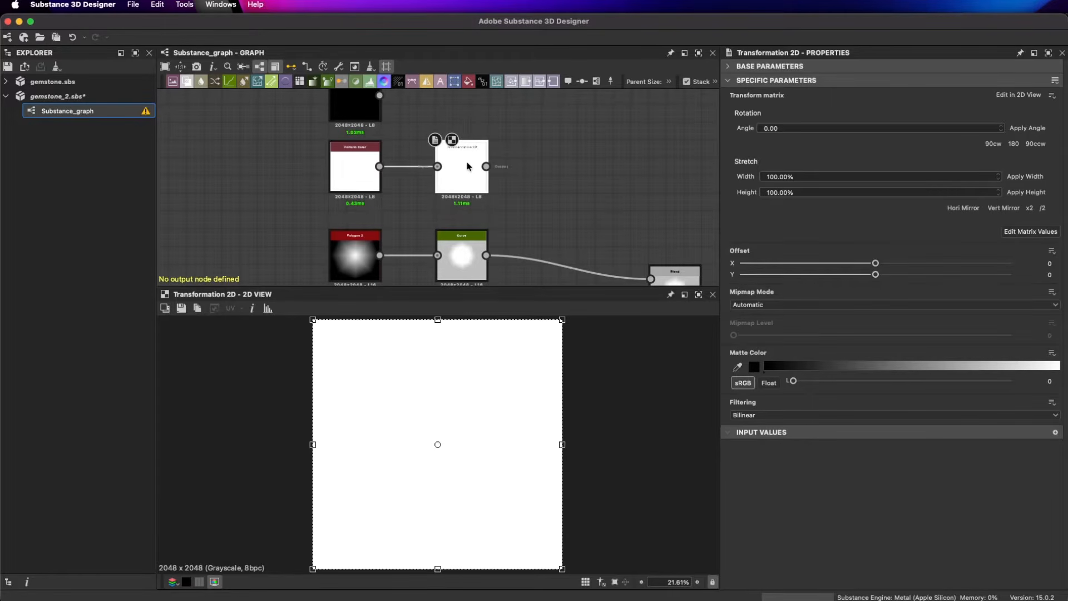
scroll(449, 179, "up", 1)
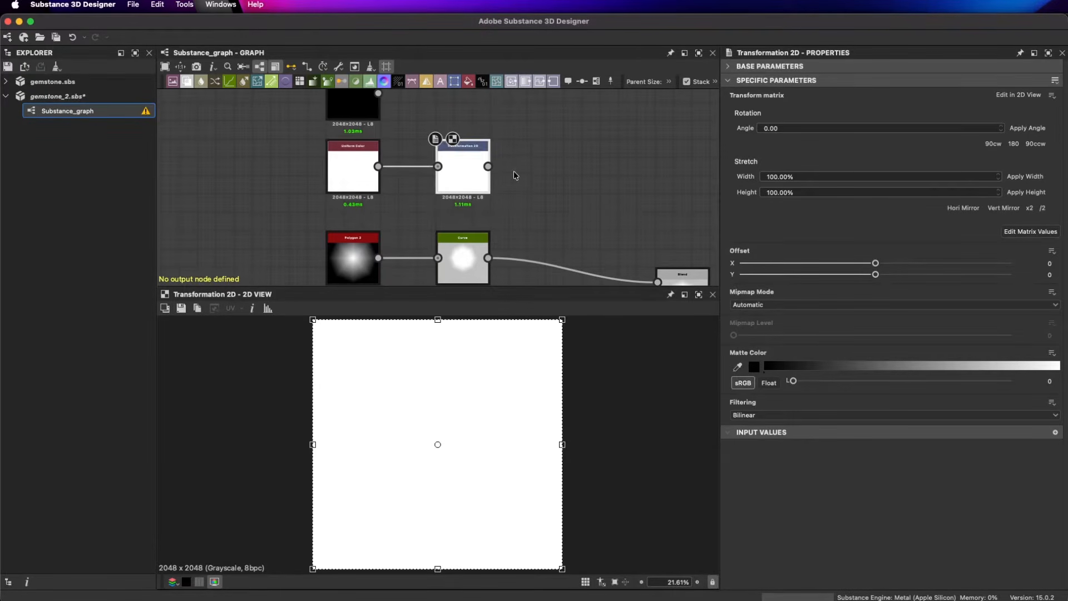
middle_click_drag(518, 177, 511, 178)
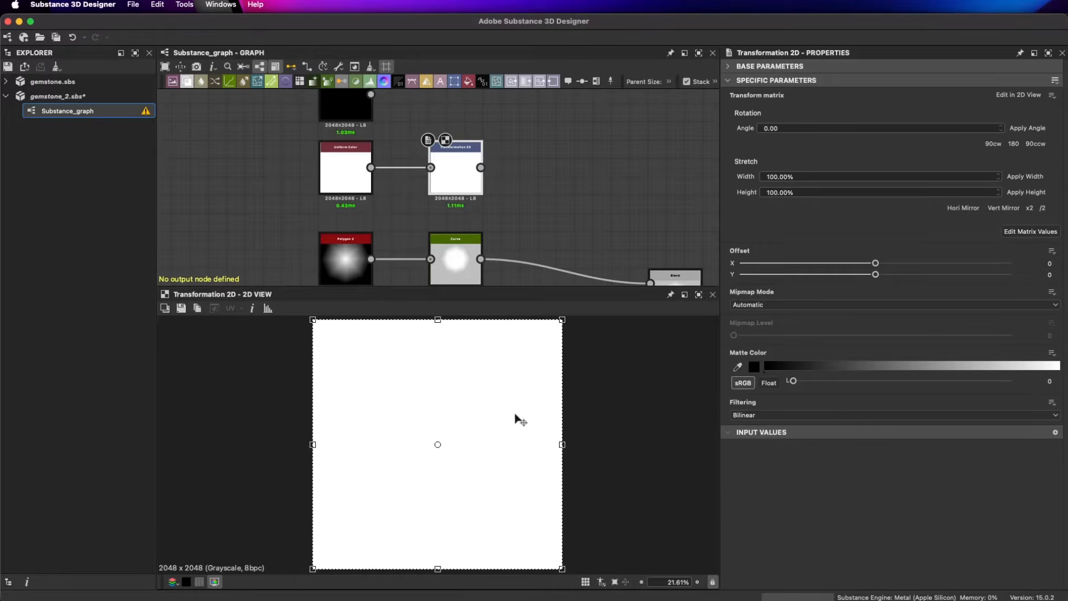
- Try offsetting the white square diagonally in the tiled 2D view, and undo the offset
left_click_drag(497, 424, 593, 466)
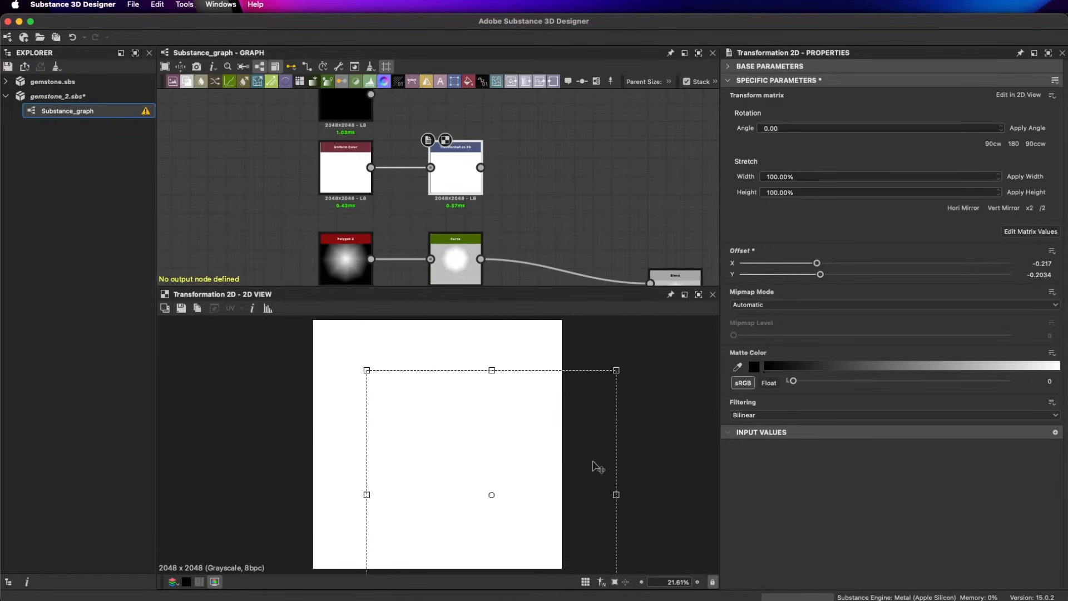
scroll(498, 452, "down", 1)
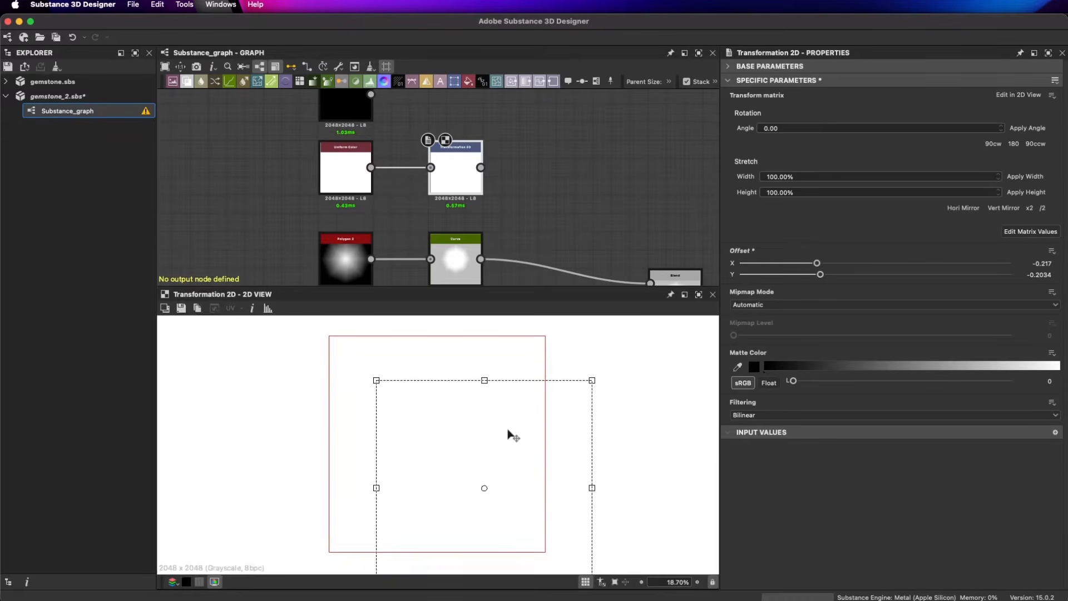
scroll(528, 446, "down", 1)
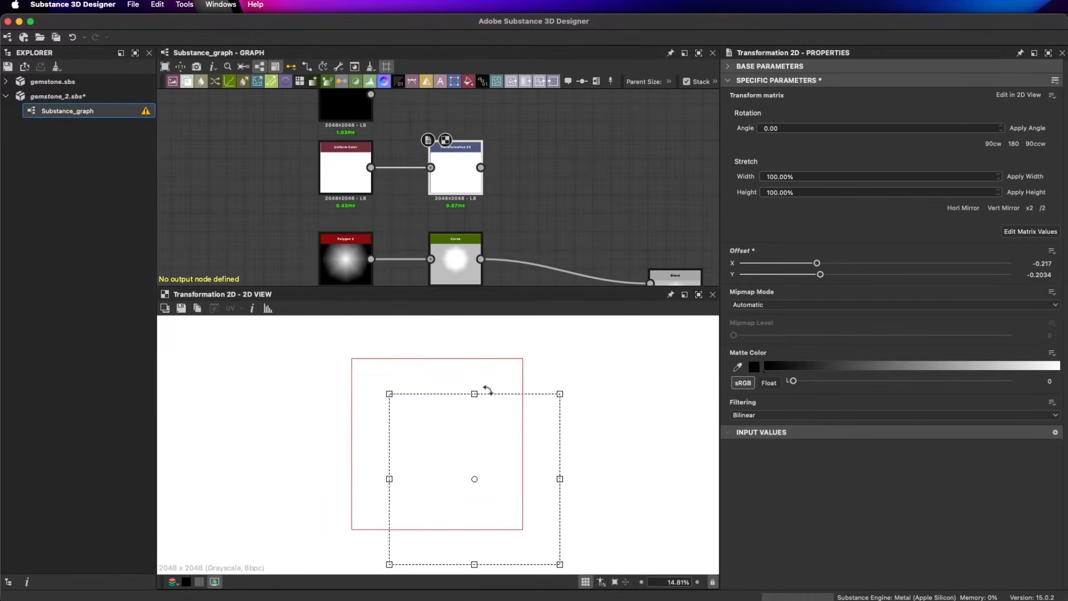
key("super+z")
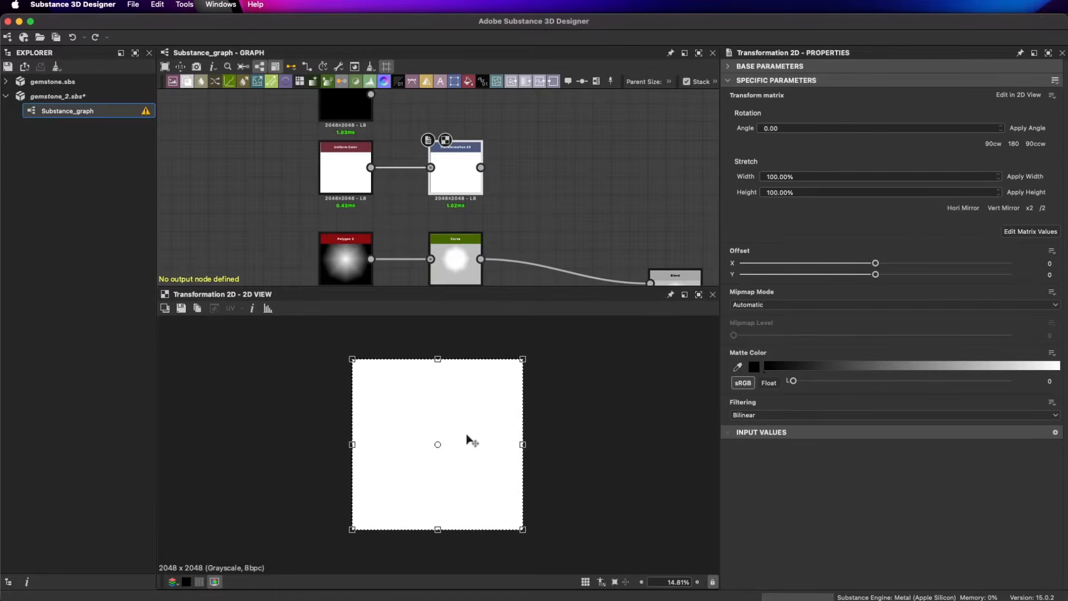
- Override the Transformation 2D node's inherited tiling mode and set it to No Tiling
scroll(457, 154, "up", 2)
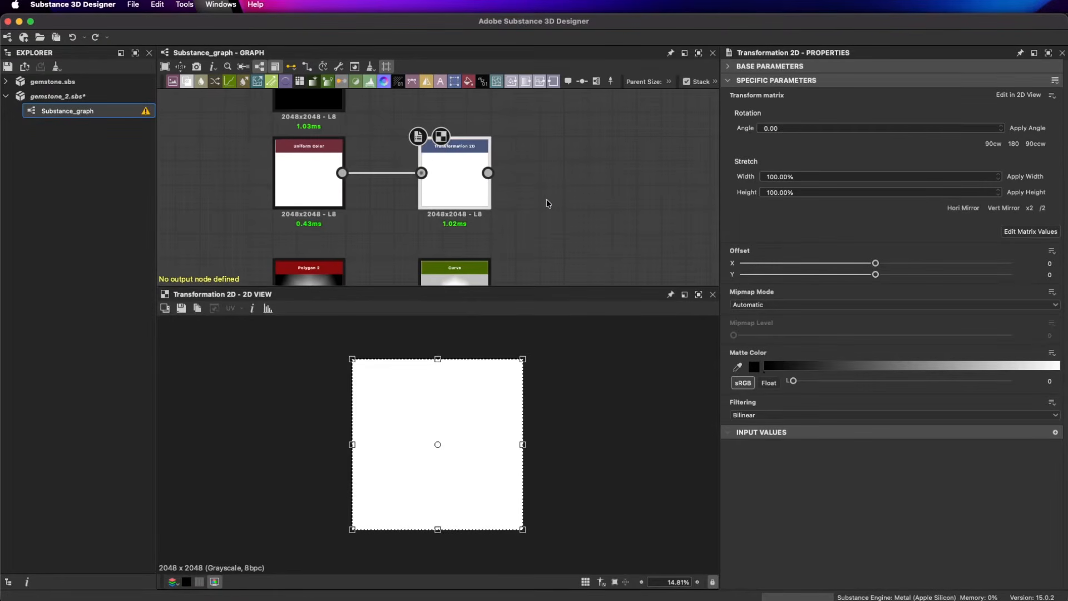
left_click(727, 67)
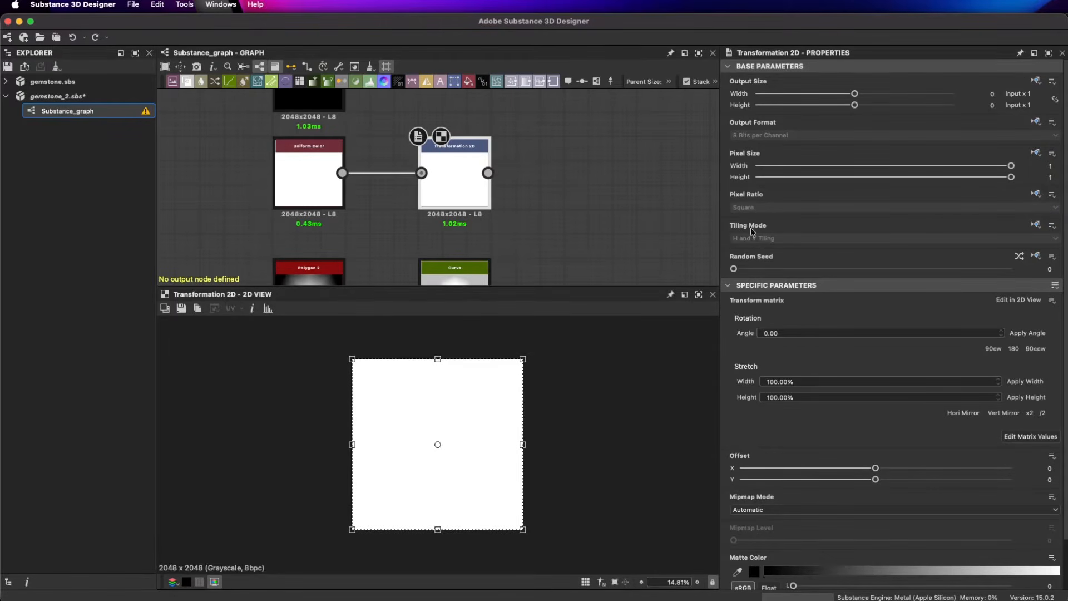
left_click(1035, 224)
left_click(1047, 275)
left_click(767, 238)
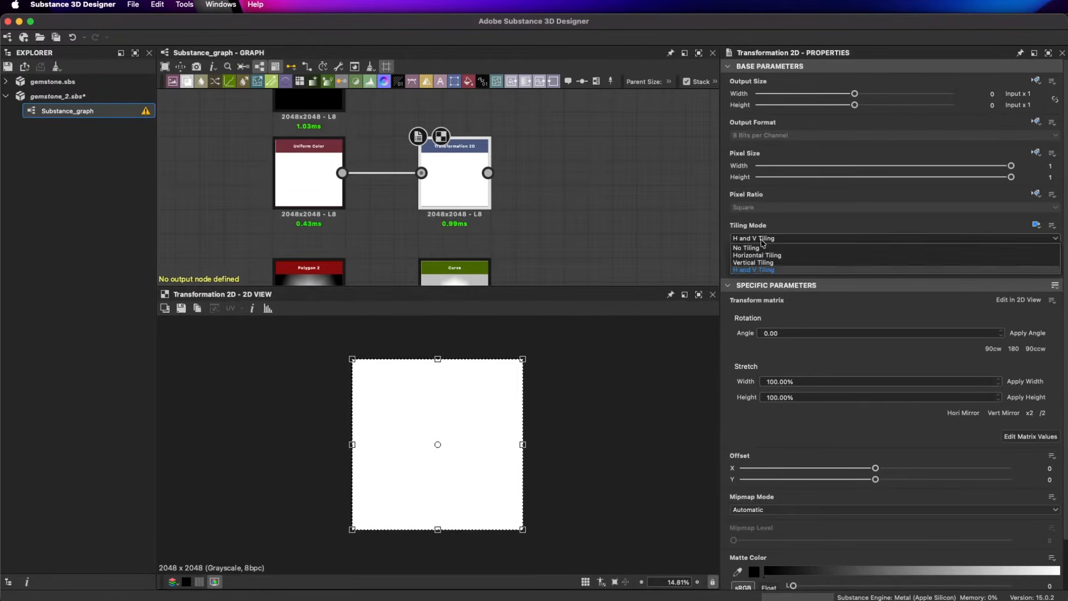
left_click(758, 250)
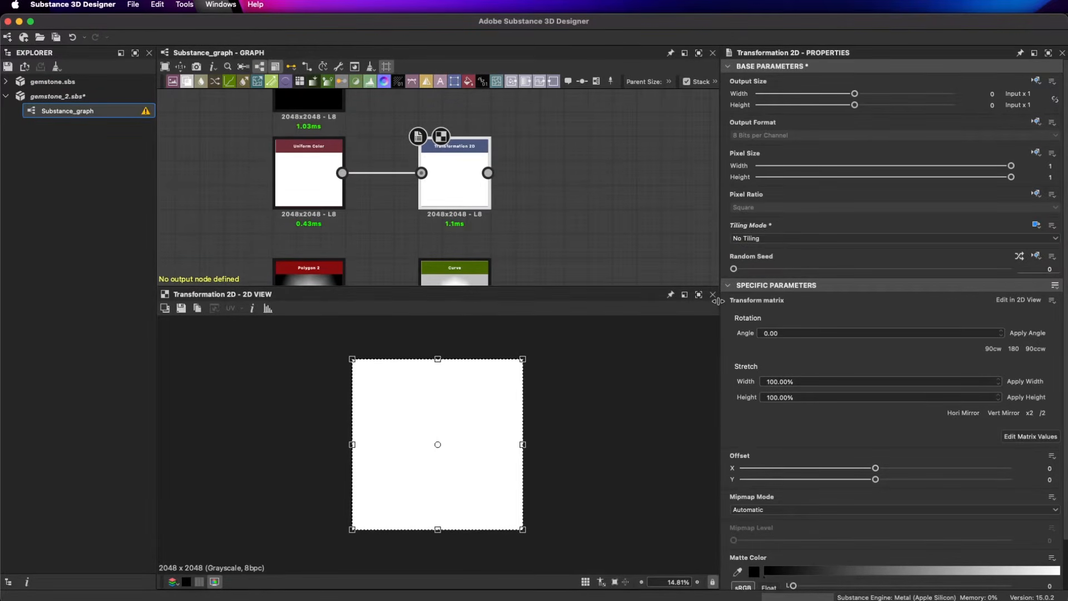
scroll(552, 204, "up", 2)
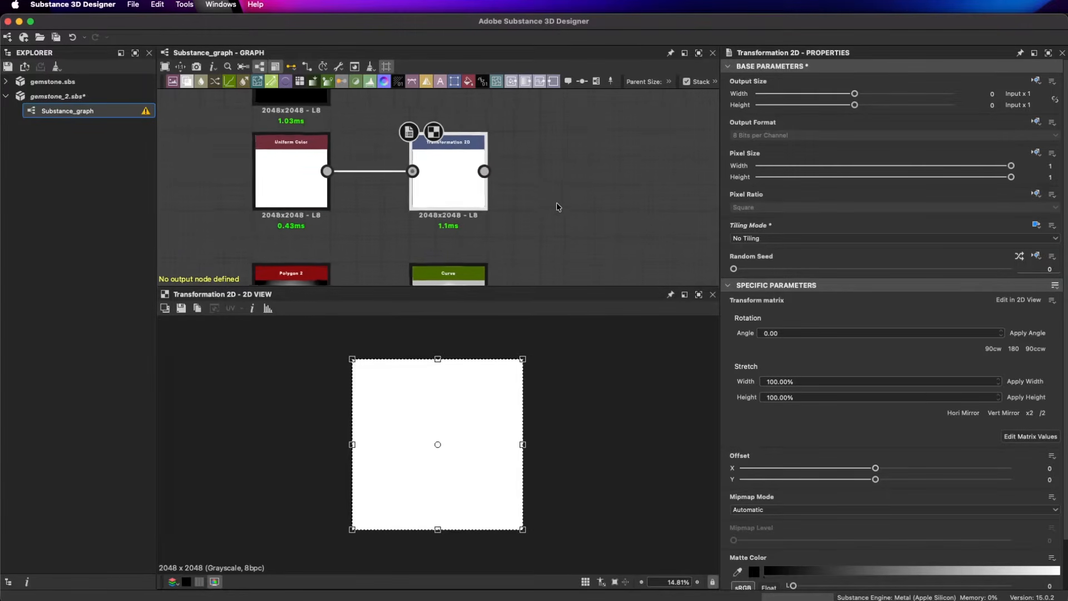
- Rotate the white square 45° in the 2D view and scale it down uniformly to a diamond roughly filling the image
scroll(551, 389, "up", 1)
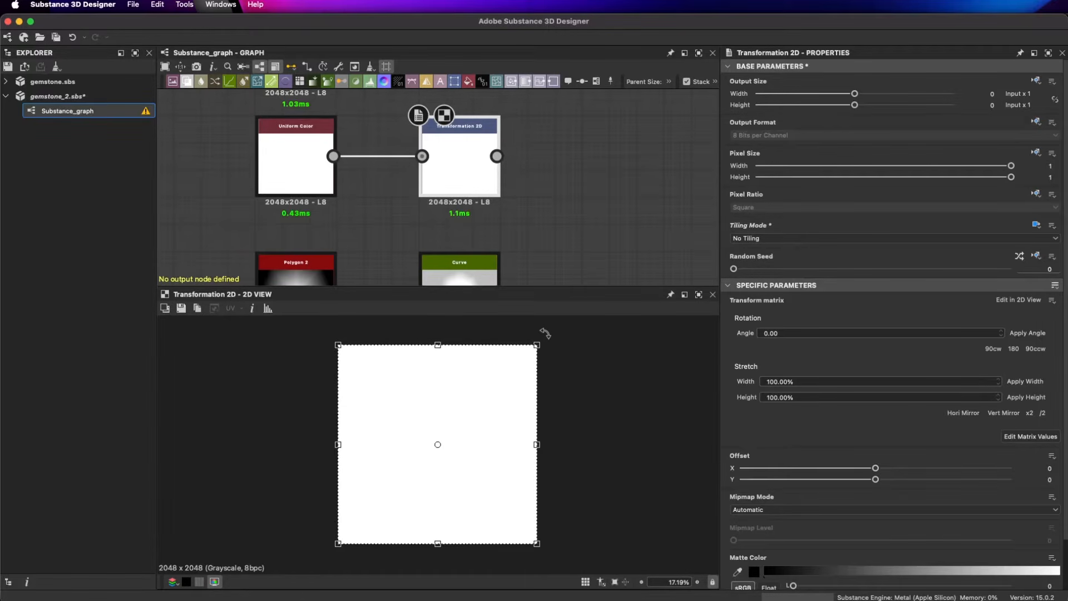
left_click_drag(551, 338, 571, 424)
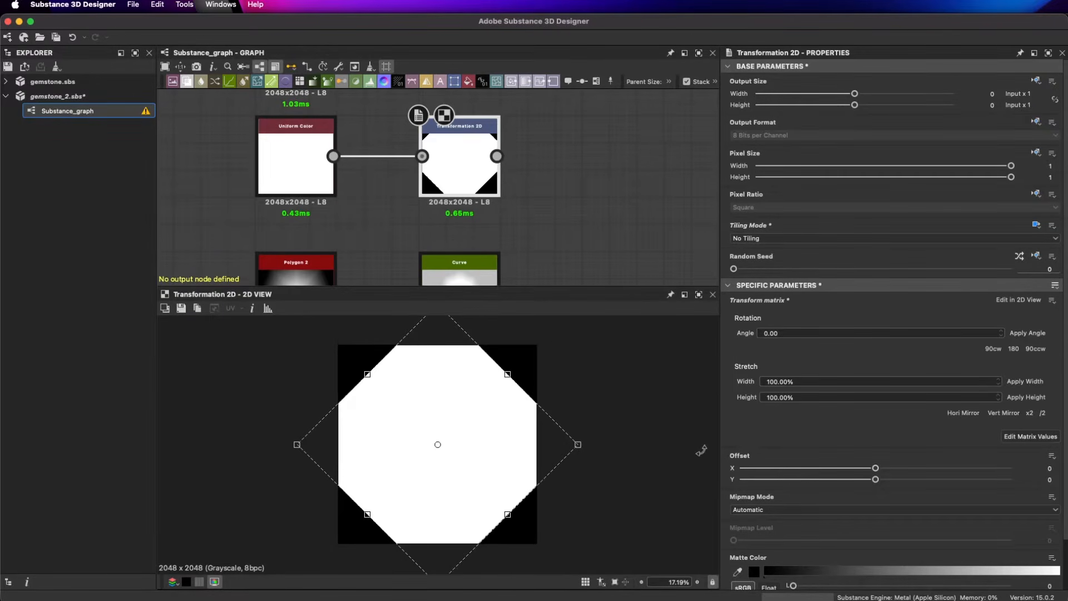
scroll(612, 420, "down", 1)
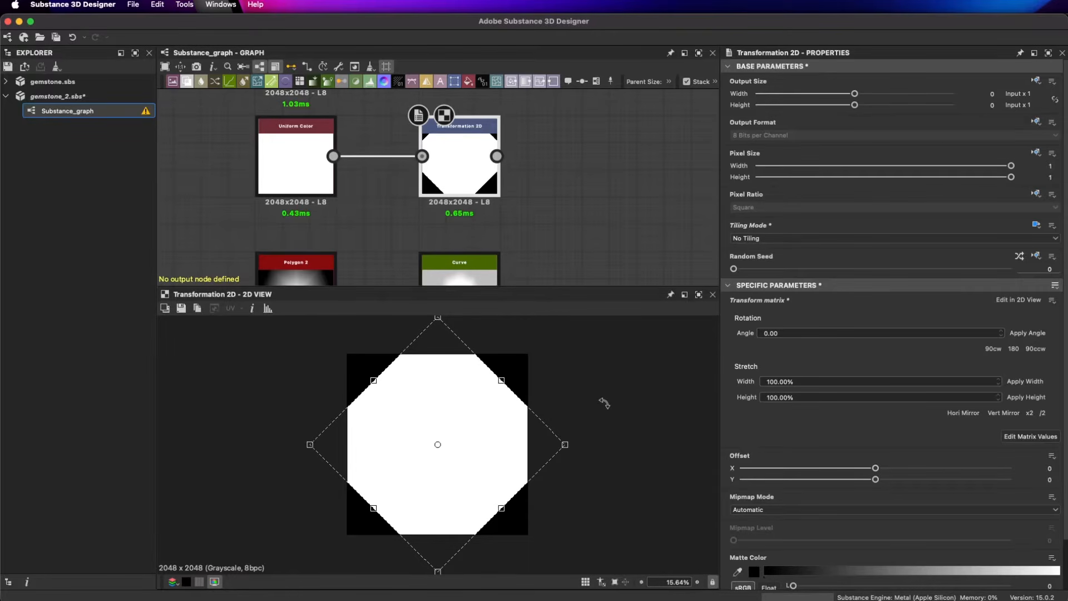
left_click_drag(566, 445, 520, 455)
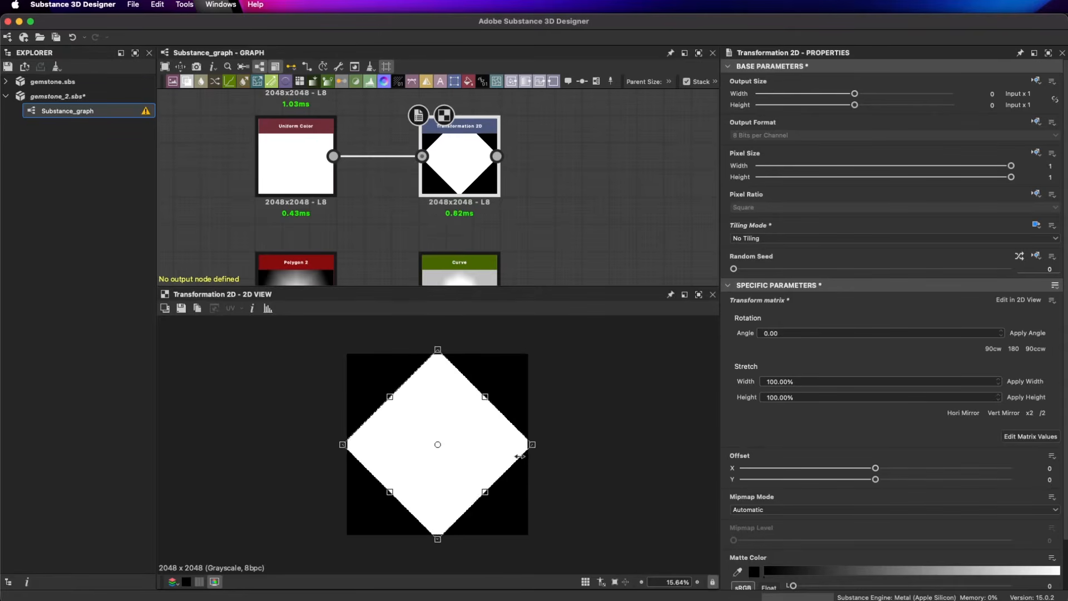
- Fine-tune the diamond's scale so its corner points land exactly on the image borders
scroll(492, 385, "up", 3)
scroll(481, 383, "up", 1)
left_click_drag(624, 515, 622, 515)
scroll(490, 429, "up", 10)
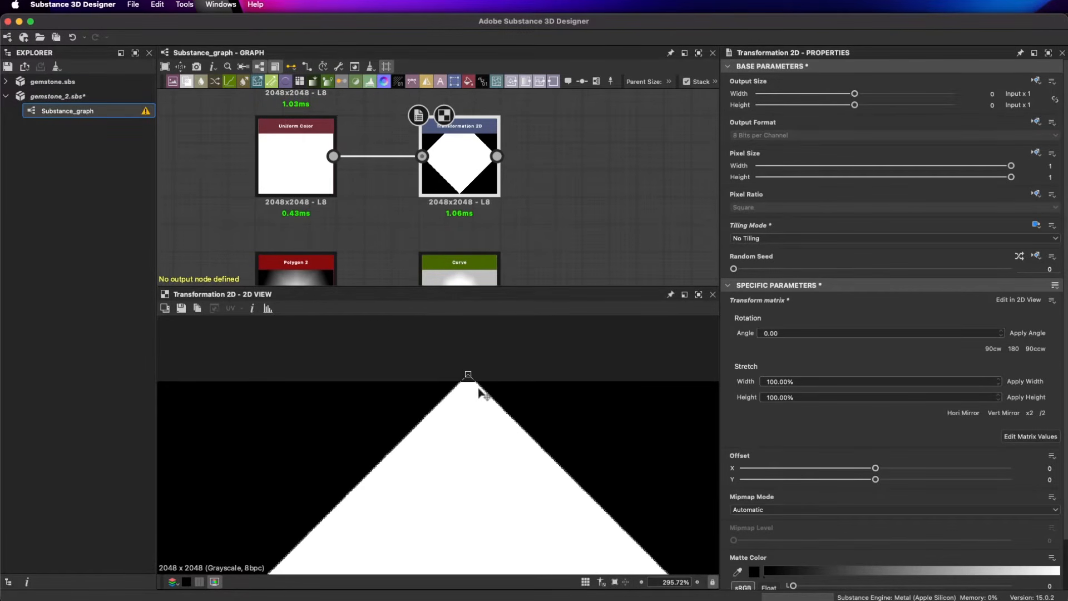
scroll(473, 389, "up", 1)
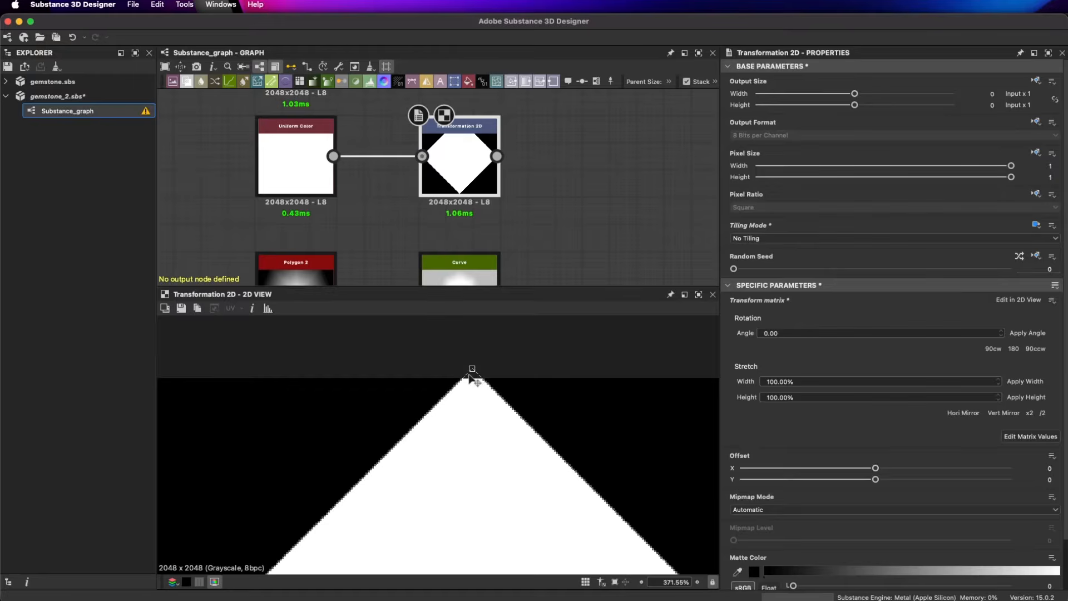
left_click_drag(472, 369, 468, 379)
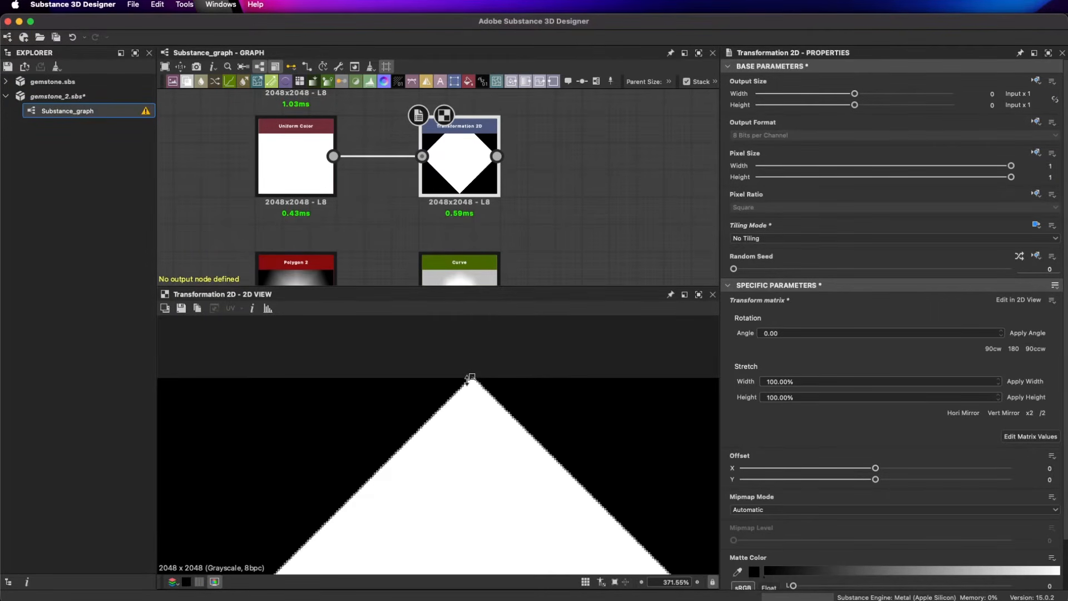
scroll(556, 470, "down", 5)
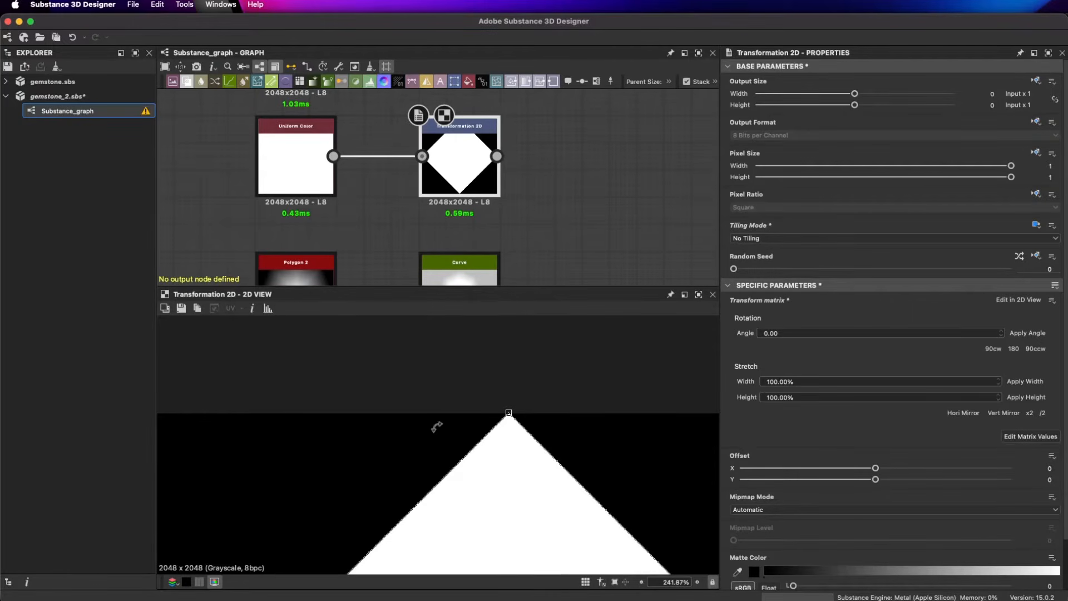
scroll(545, 422, "down", 10)
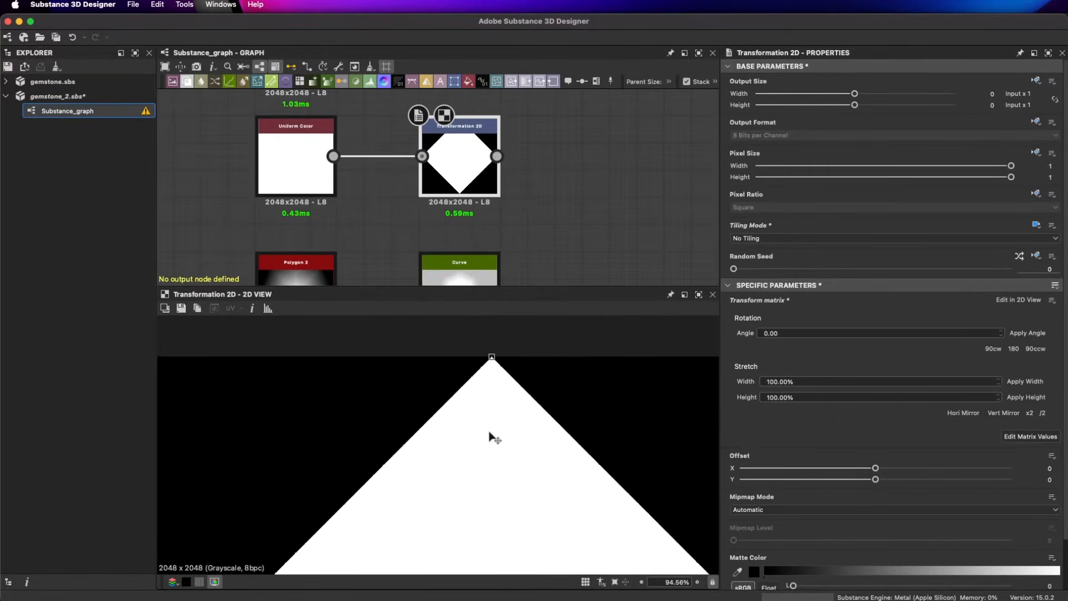
scroll(483, 426, "down", 1)
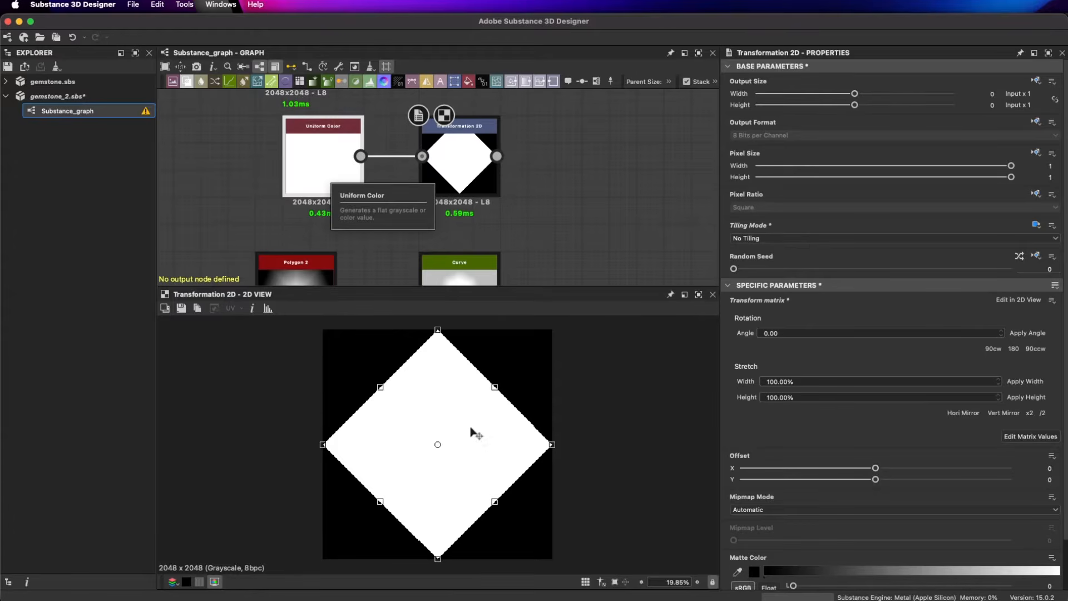
- Add a Blend node and place it in line after the Transformation 2D node
scroll(565, 185, "down", 2)
middle_click_drag(565, 186, 500, 159)
scroll(500, 159, "down", 1)
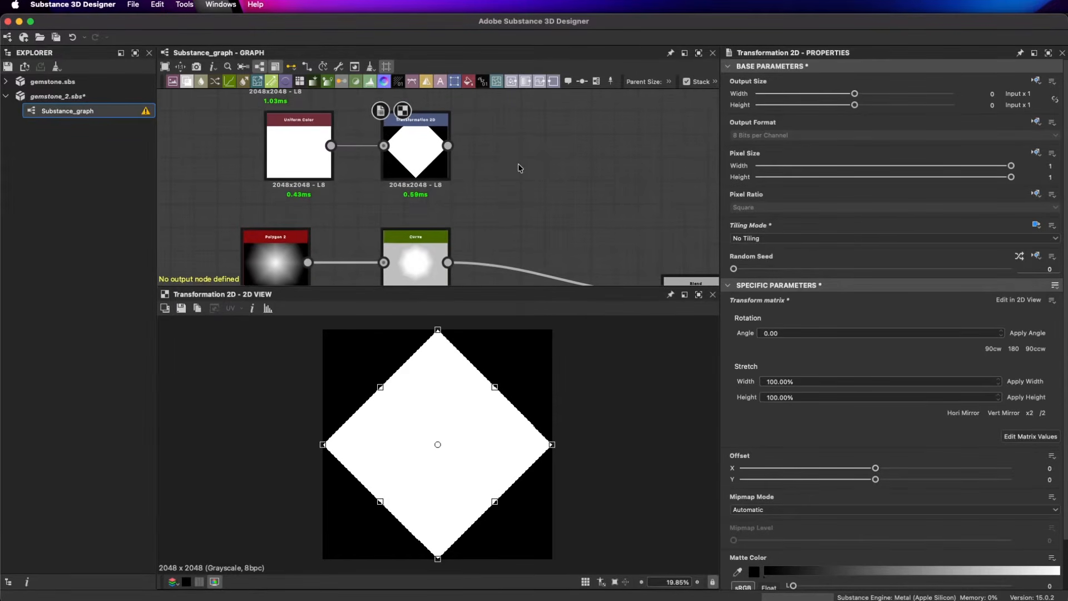
key("space")
type("bl")
key("Return")
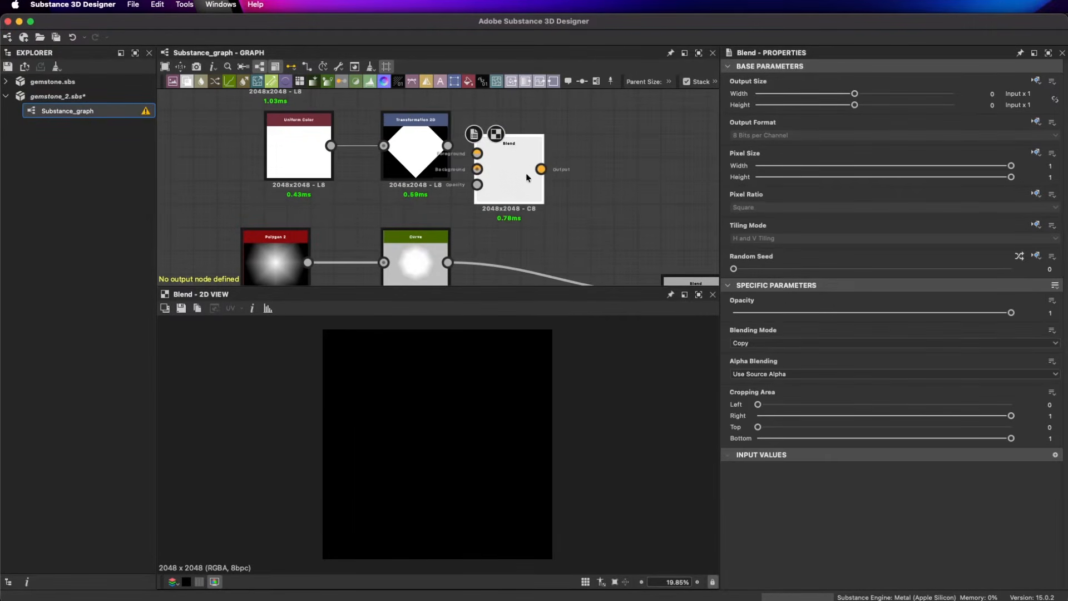
middle_click_drag(589, 157, 556, 180)
scroll(557, 180, "up", 1)
left_click_drag(484, 196, 522, 172)
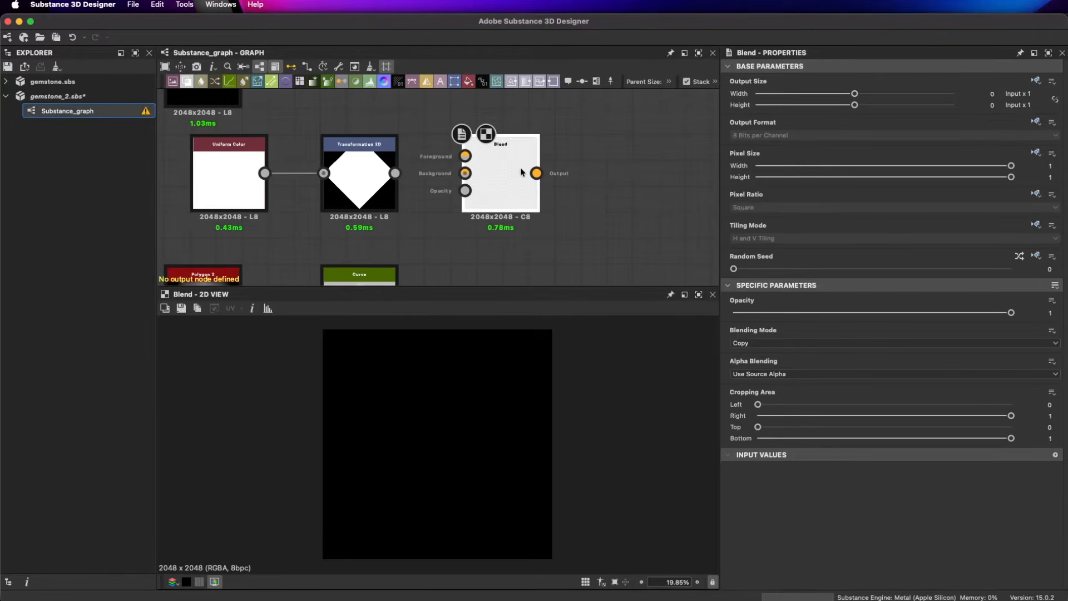
- Connect the Transformation 2D node's output to the Background input of the new Blend node
scroll(496, 191, "up", 2)
scroll(418, 171, "up", 2)
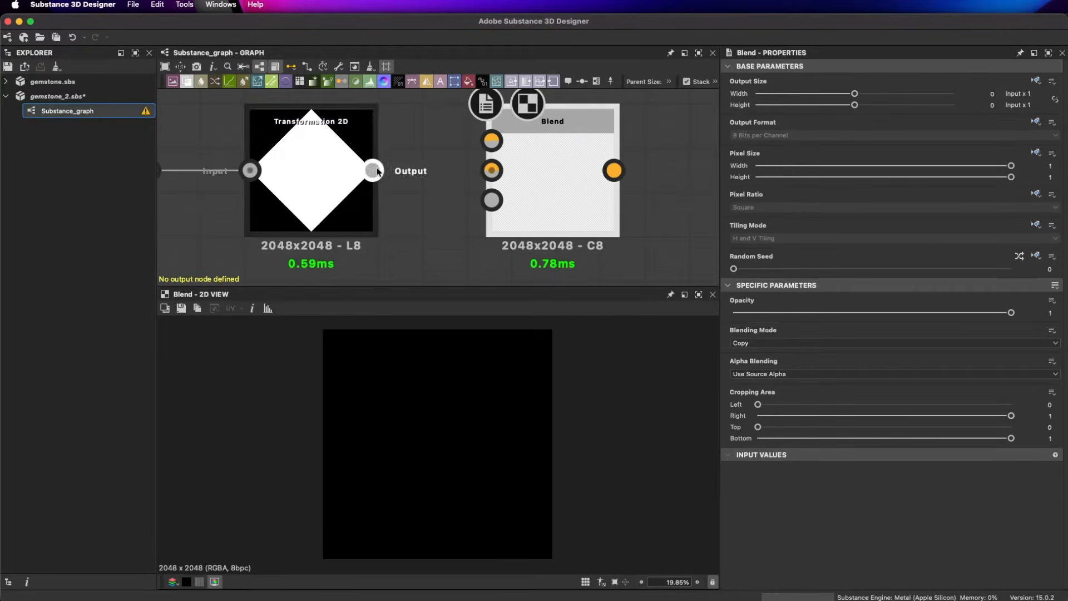
left_click(332, 146)
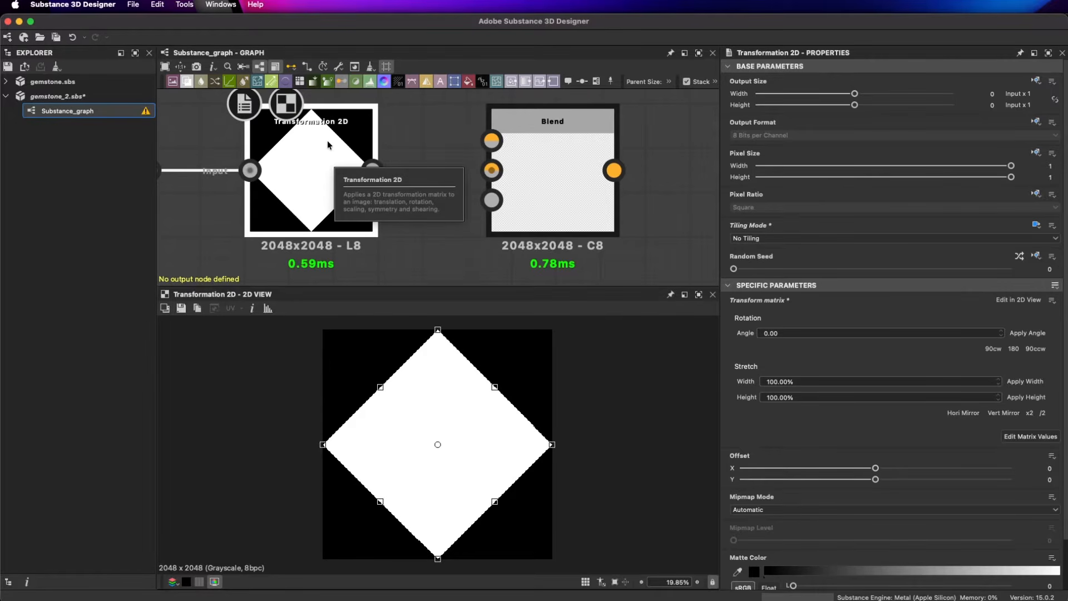
left_click_drag(372, 170, 491, 170)
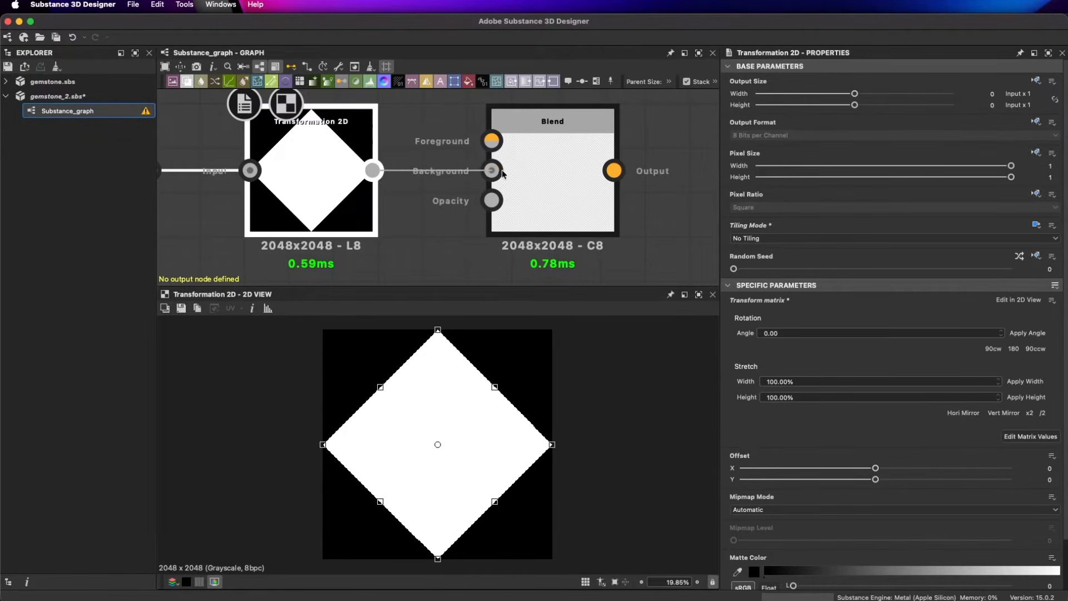
- Set the Blend node's Top cropping value to 0.5 to cut away the lower half of the diamond
left_click(548, 191)
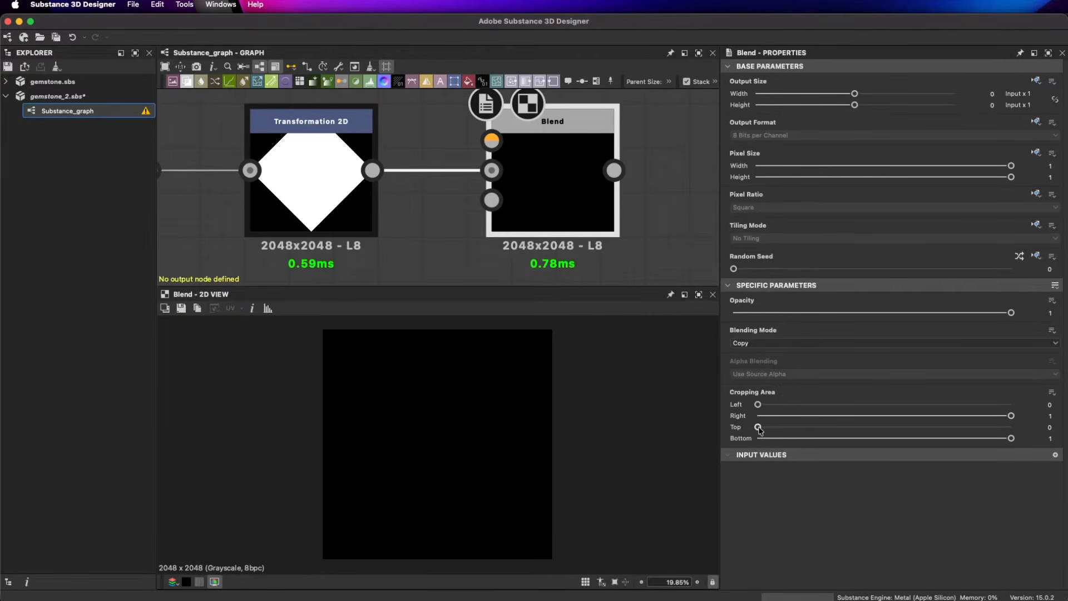
left_click_drag(759, 429, 883, 441)
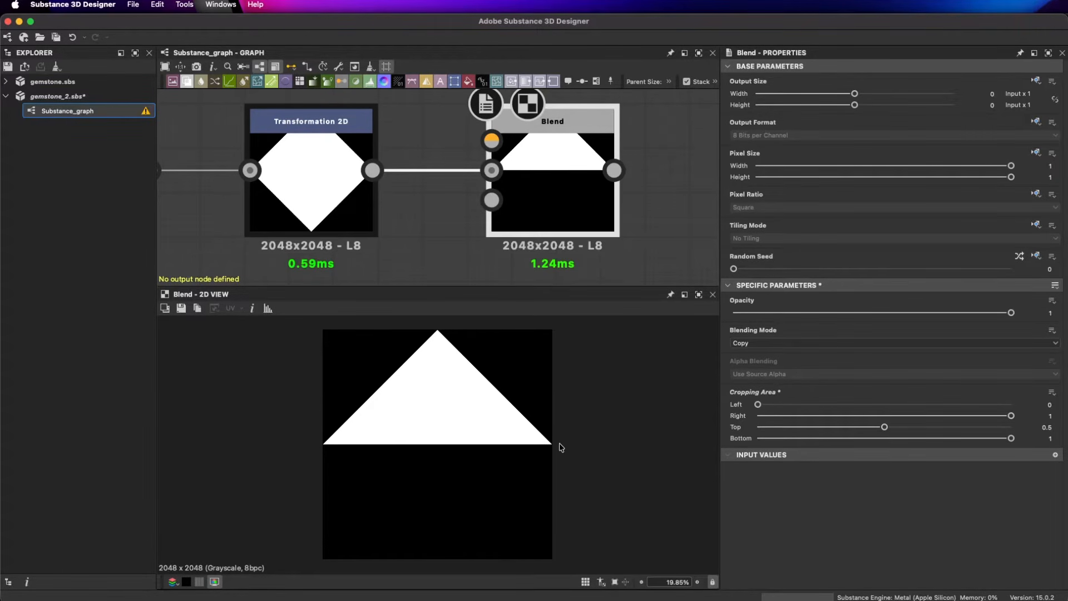
scroll(464, 403, "down", 1)
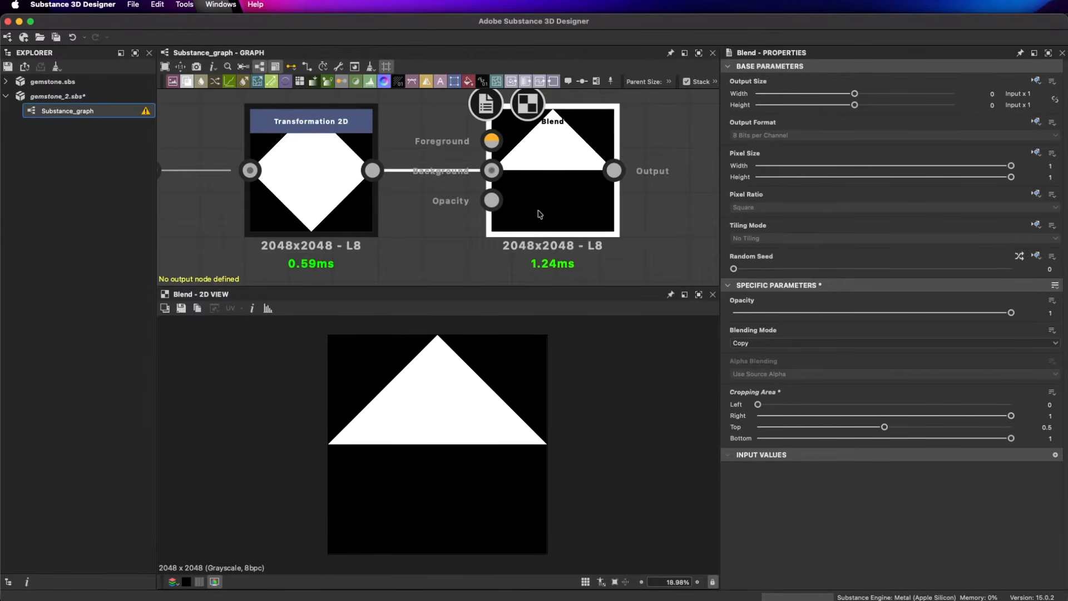
scroll(544, 220, "down", 2)
middle_click_drag(501, 201, 552, 231)
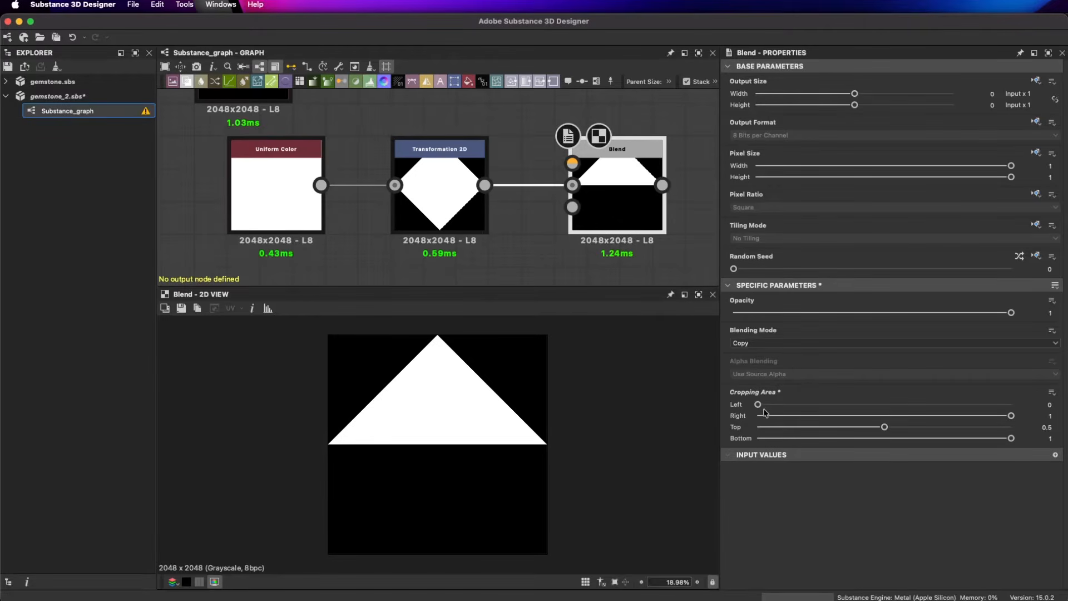
mouse_move(759, 406)
left_mouse_down()
mouse_move(888, 405)
mouse_move(868, 417)
mouse_move(754, 413)
left_mouse_up()
left_click_drag(1006, 416, 934, 417)
mouse_move(758, 415)
left_mouse_down()
mouse_move(841, 415)
mouse_move(757, 414)
left_mouse_up()
left_click_drag(934, 416, 1011, 438)
- Align the black Uniform Color node directly above the white Uniform Color node
scroll(519, 214, "up", 2)
scroll(401, 158, "down", 2)
middle_click_drag(399, 158, 407, 193)
left_click_drag(256, 139, 282, 139)
scroll(383, 157, "down", 1)
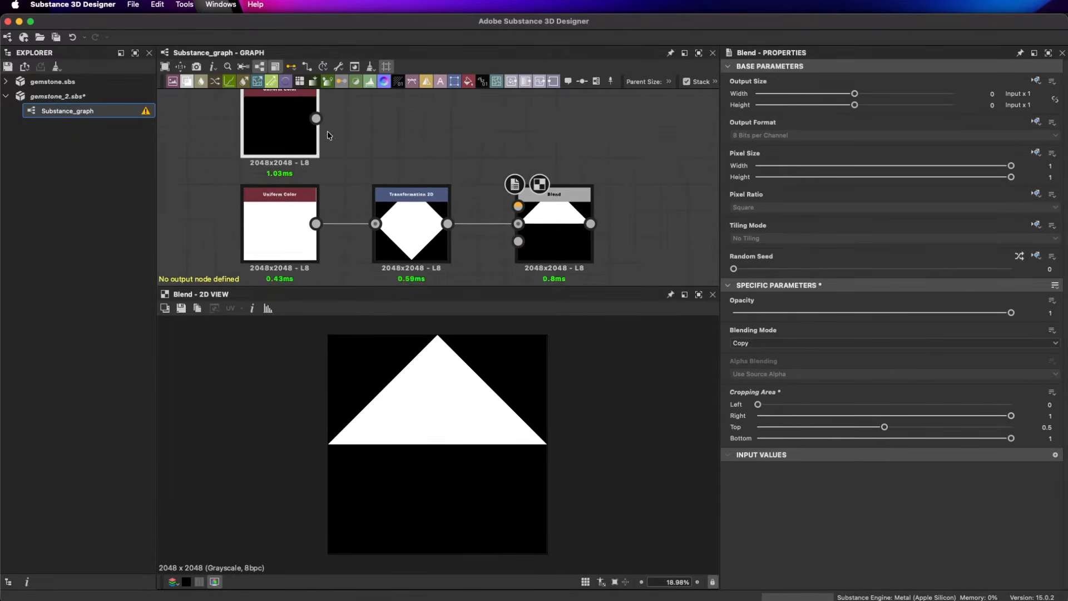
- Connect the black Uniform Color node's output to the Foreground input of the Blend node that crops the diamond
middle_click_drag(327, 129, 327, 147)
left_click(449, 214)
scroll(549, 202, "up", 2)
scroll(549, 203, "up", 2)
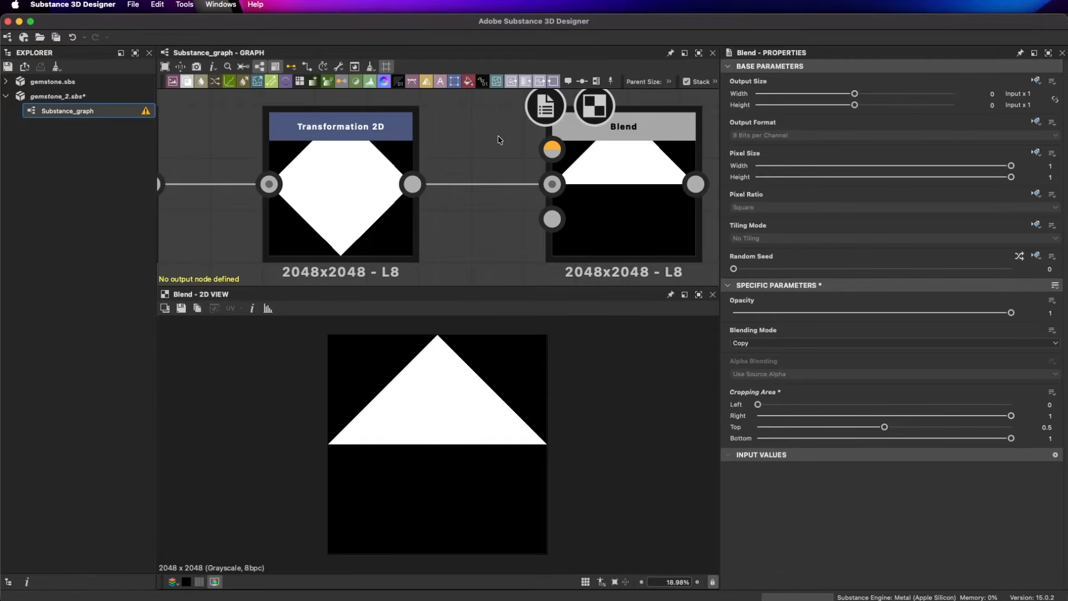
scroll(495, 177, "down", 5)
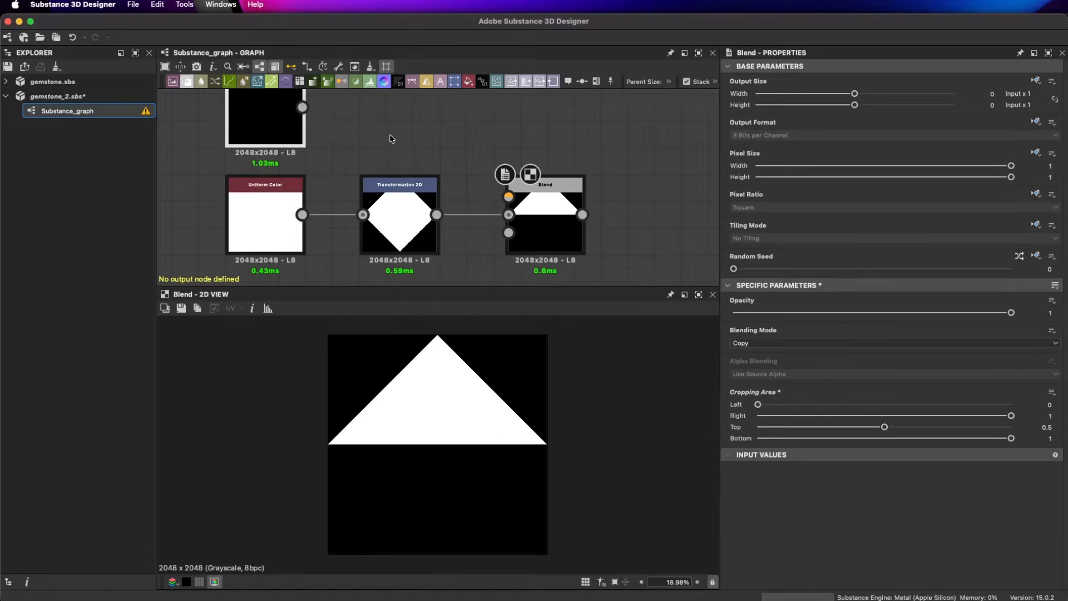
scroll(390, 135, "down", 1)
middle_click_drag(389, 135, 396, 153)
left_click_drag(316, 128, 504, 207)
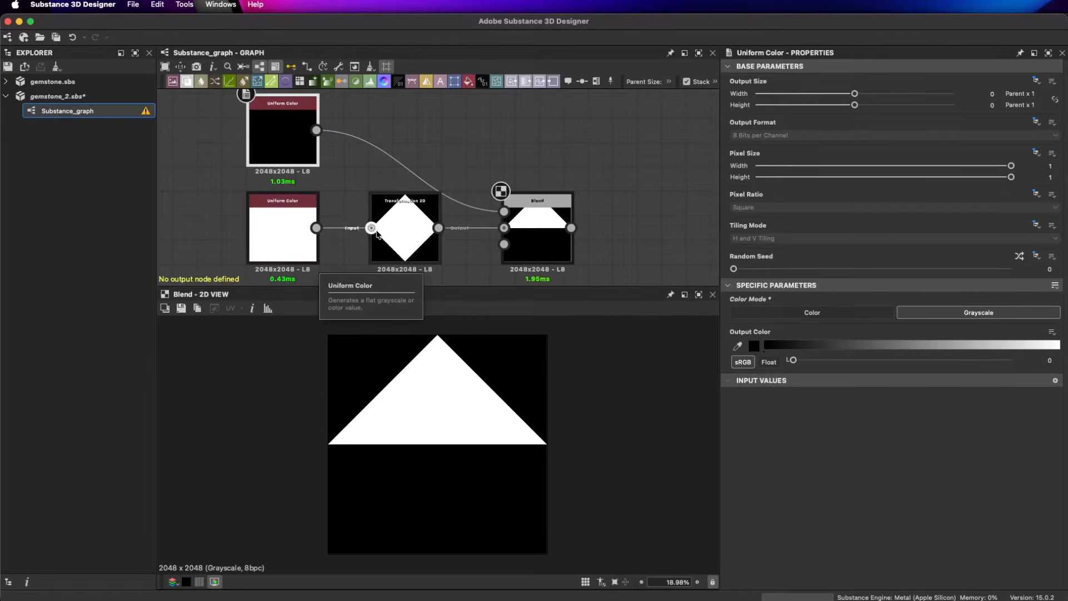
- Move the black Uniform Color node directly above the Transformation 2D node
scroll(454, 201, "down", 1)
left_click_drag(301, 142, 416, 142)
left_click_drag(282, 210, 439, 195)
key("super+z")
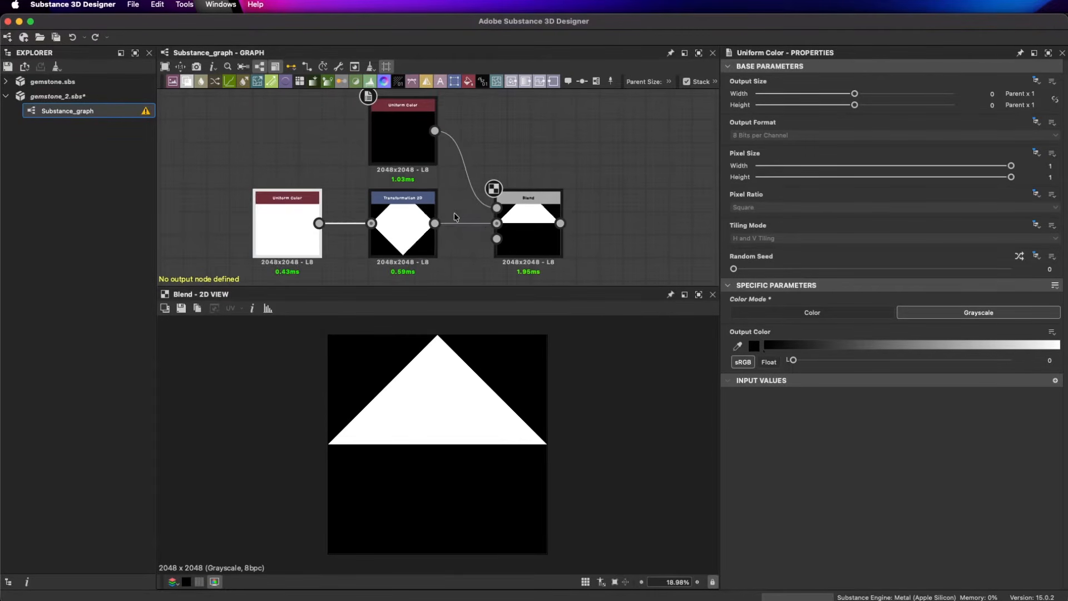
- Dock the black Uniform Color, Transformation 2D and white Uniform Color nodes onto the nodes they feed
scroll(403, 161, "up", 1)
left_click(406, 131)
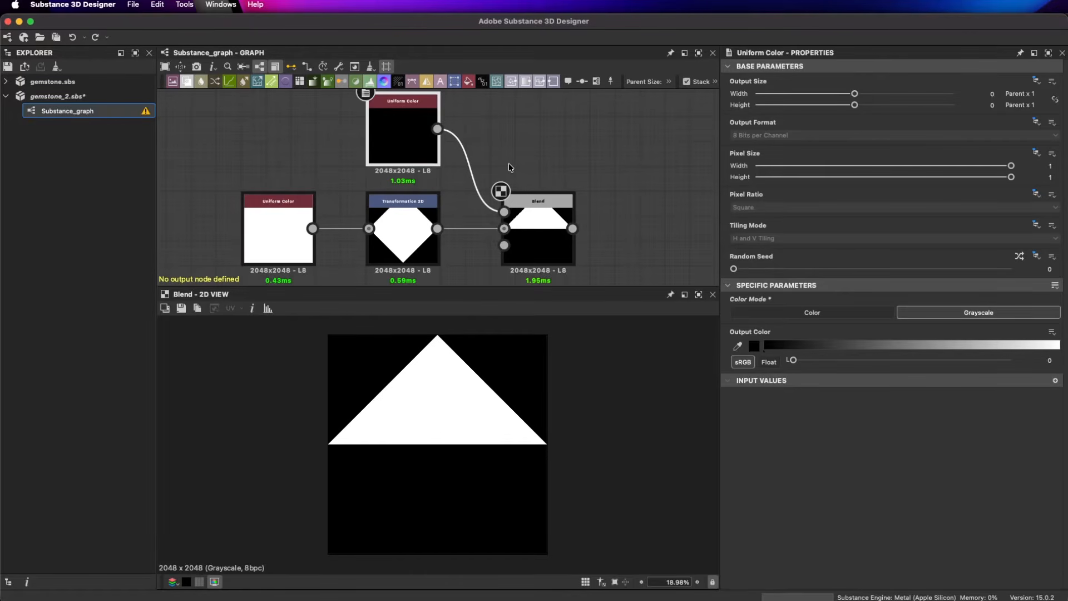
key("d")
middle_click_drag(475, 190, 479, 167)
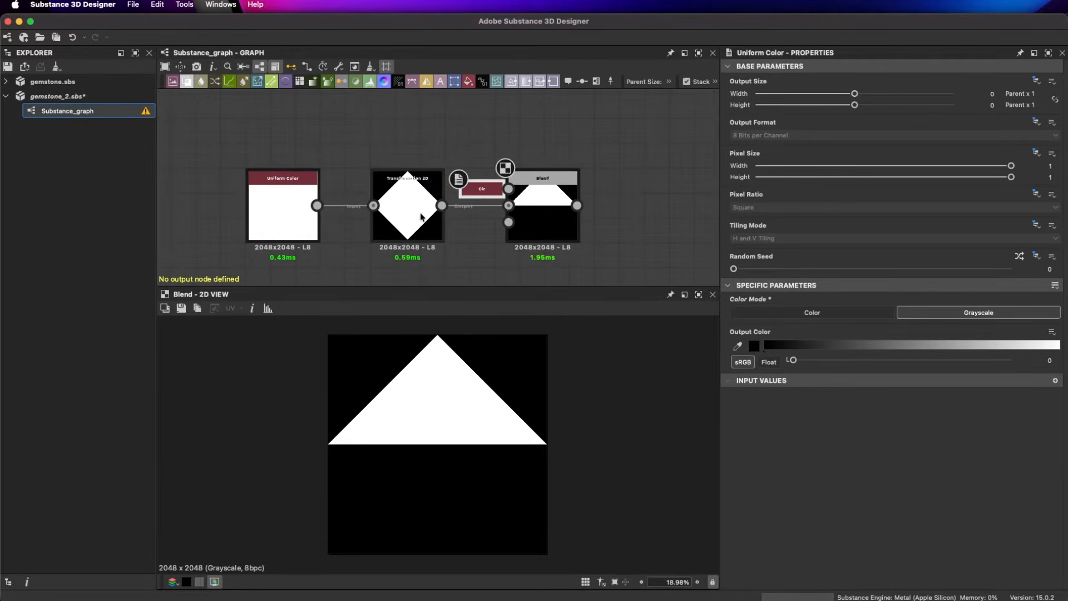
left_click(422, 218)
key("d")
left_click(298, 209)
key("d")
- Move the compacted triangle Blend group so it lines up above the two Curve nodes of the gemstone chain
left_click_drag(549, 221, 444, 186)
scroll(526, 229, "down", 1)
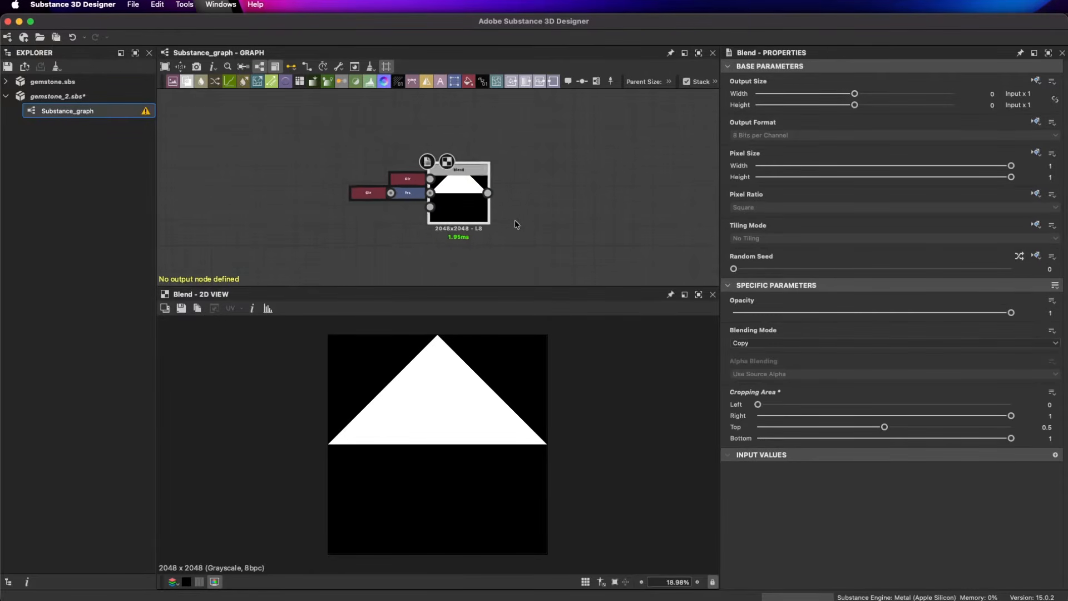
scroll(498, 382, "down", 1)
scroll(469, 215, "down", 1)
scroll(457, 172, "down", 1)
left_click_drag(458, 172, 444, 178)
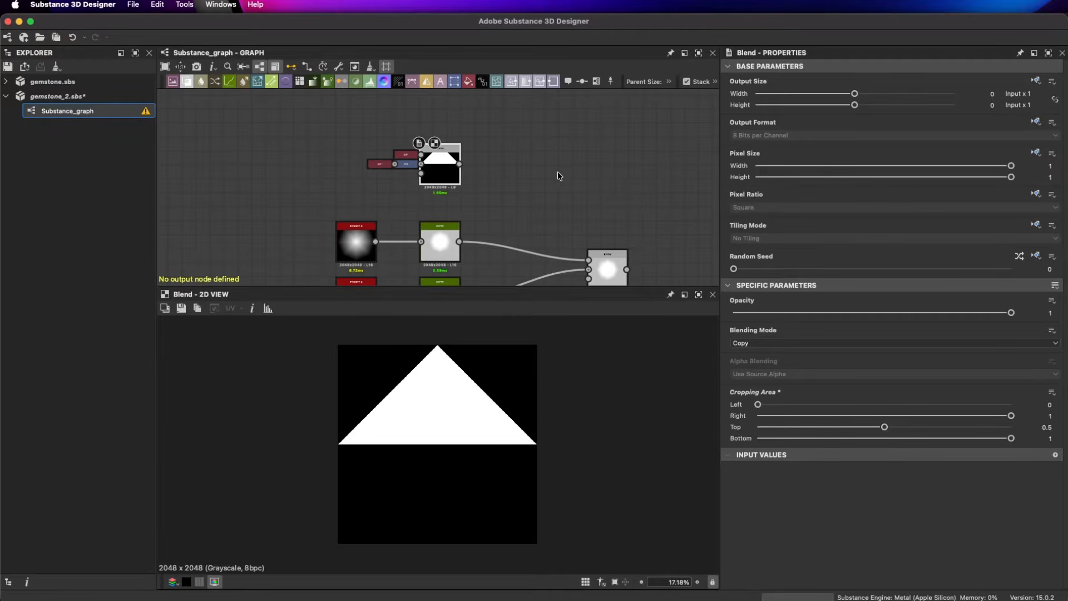
middle_click_drag(482, 209, 466, 181)
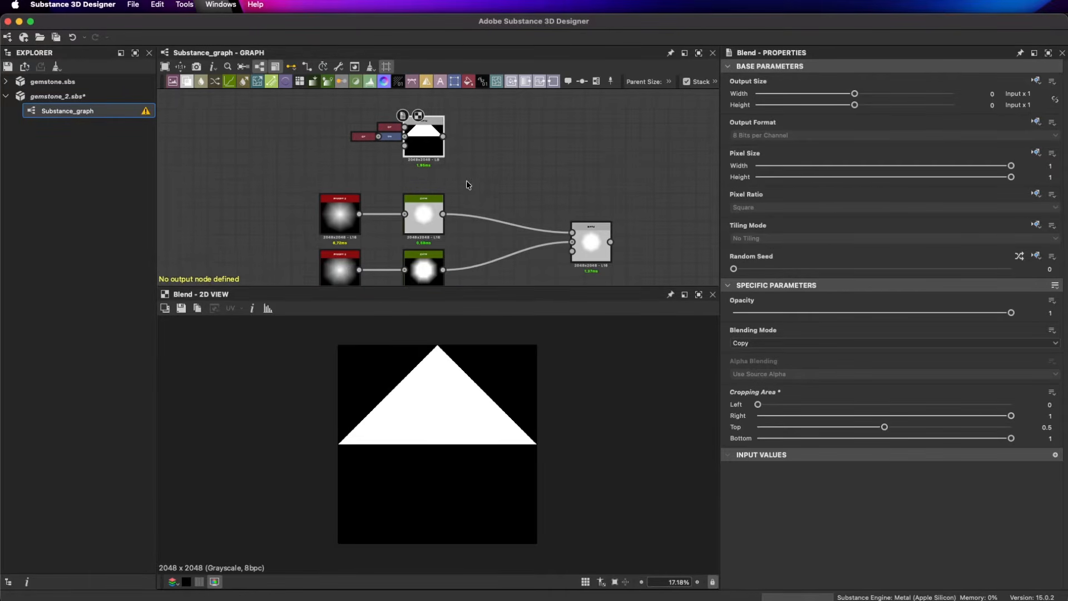
left_click_drag(434, 143, 432, 136)
scroll(523, 188, "down", 1)
middle_click_drag(495, 175, 467, 156)
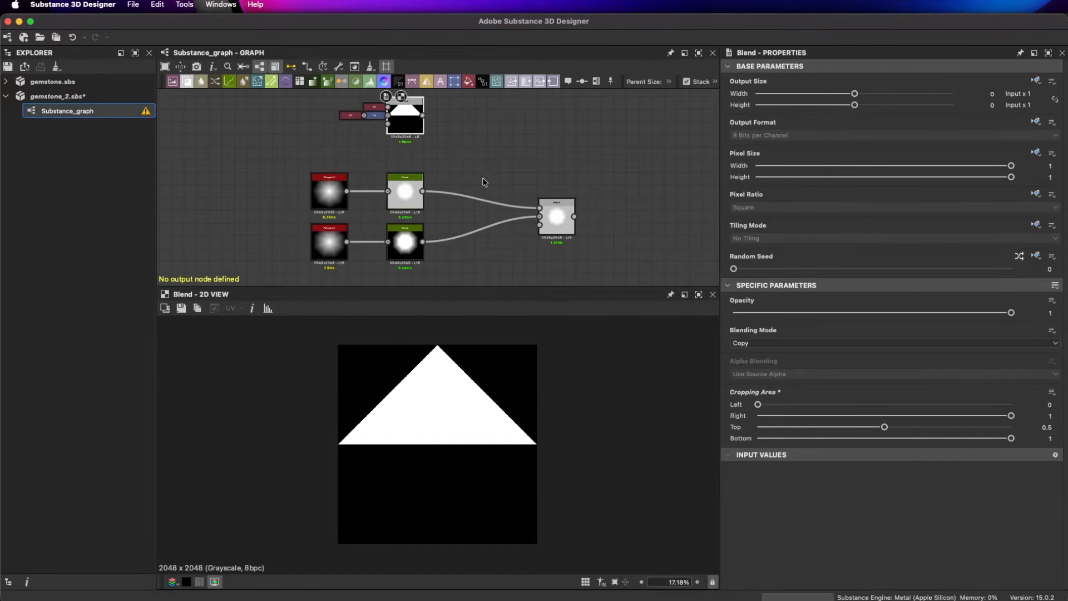
- Compare the gemstone and triangle Blend previews and add a Splatter Circular Grayscale node beside the triangle Blend node
double_click(558, 212)
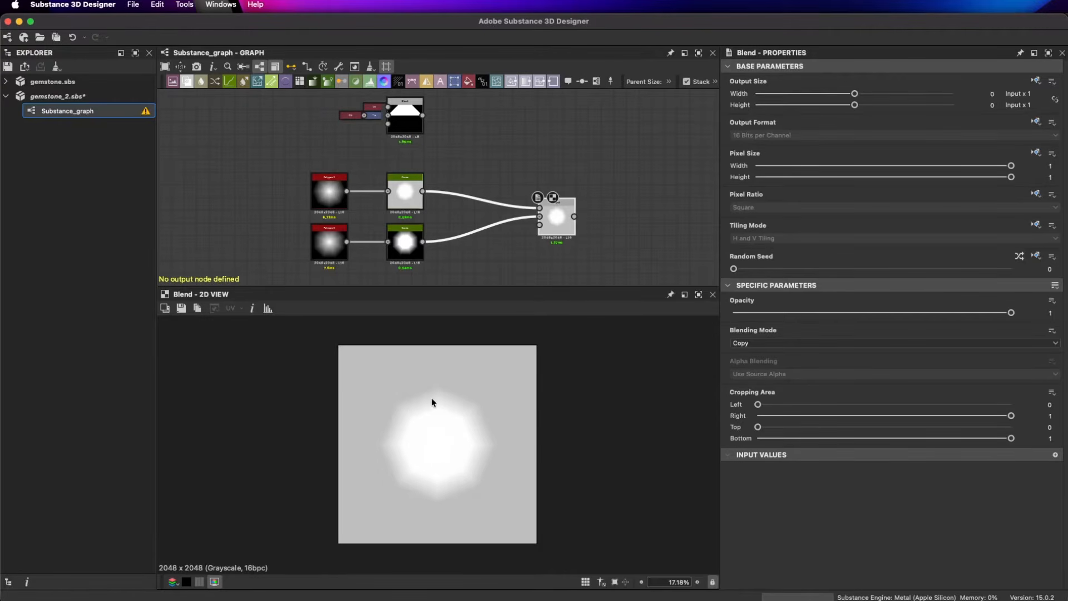
double_click(405, 123)
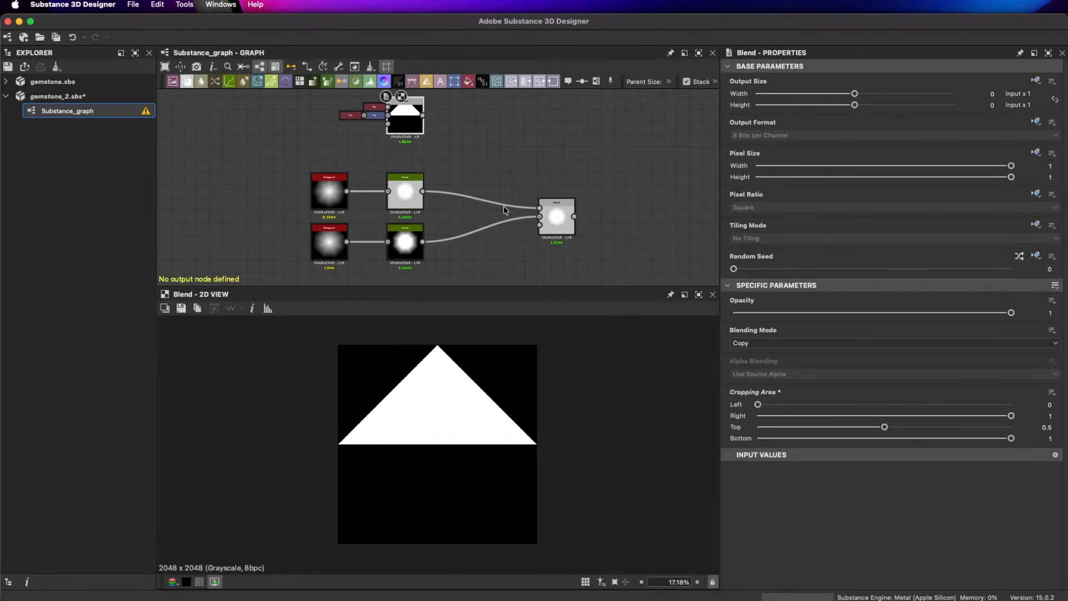
scroll(466, 130, "up", 1)
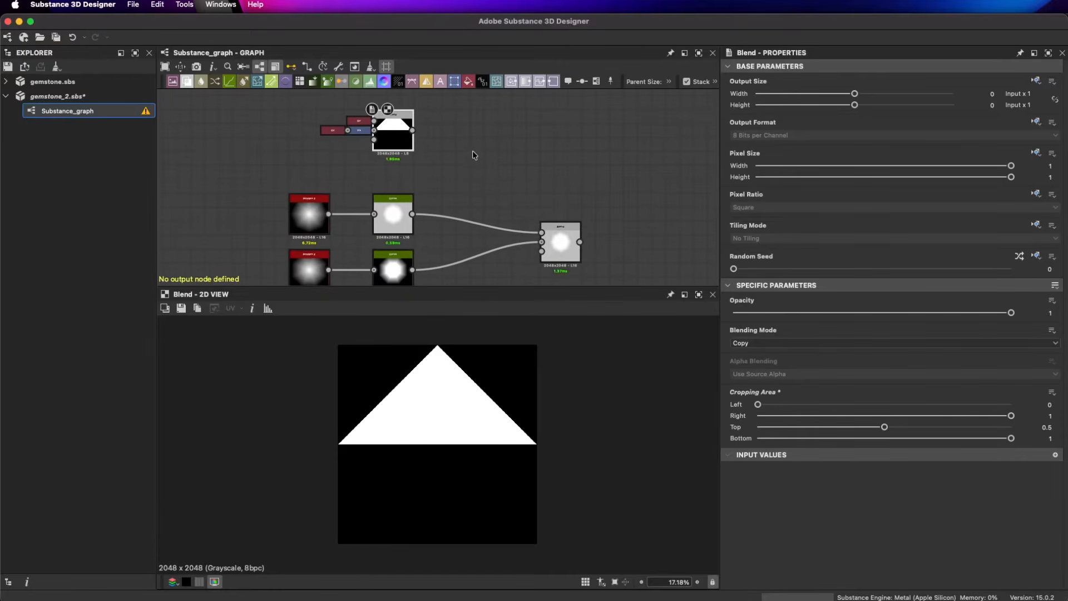
scroll(466, 150, "up", 1)
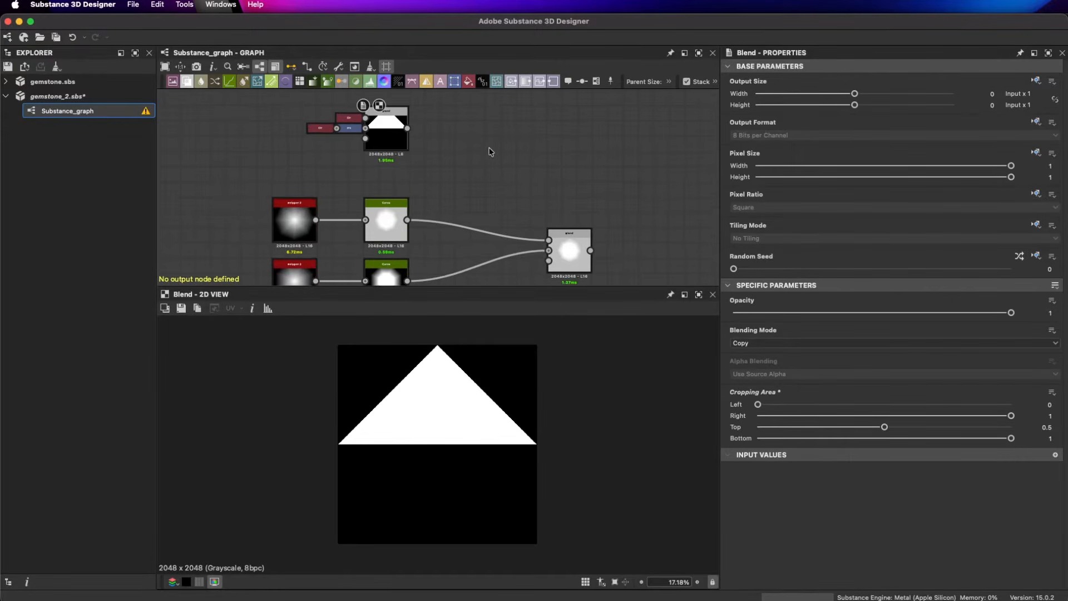
key("space")
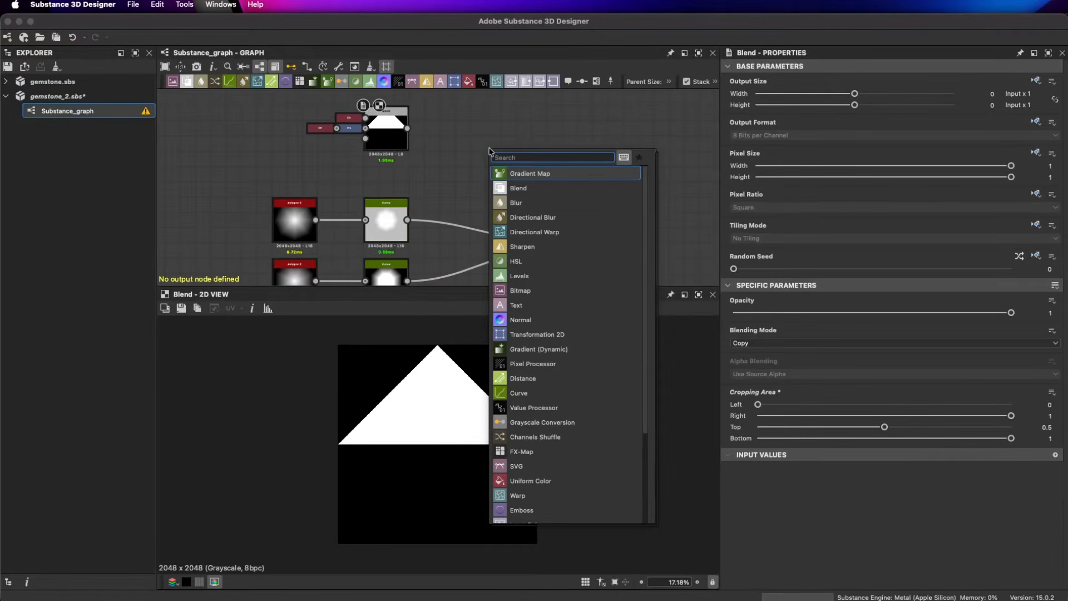
type("cir")
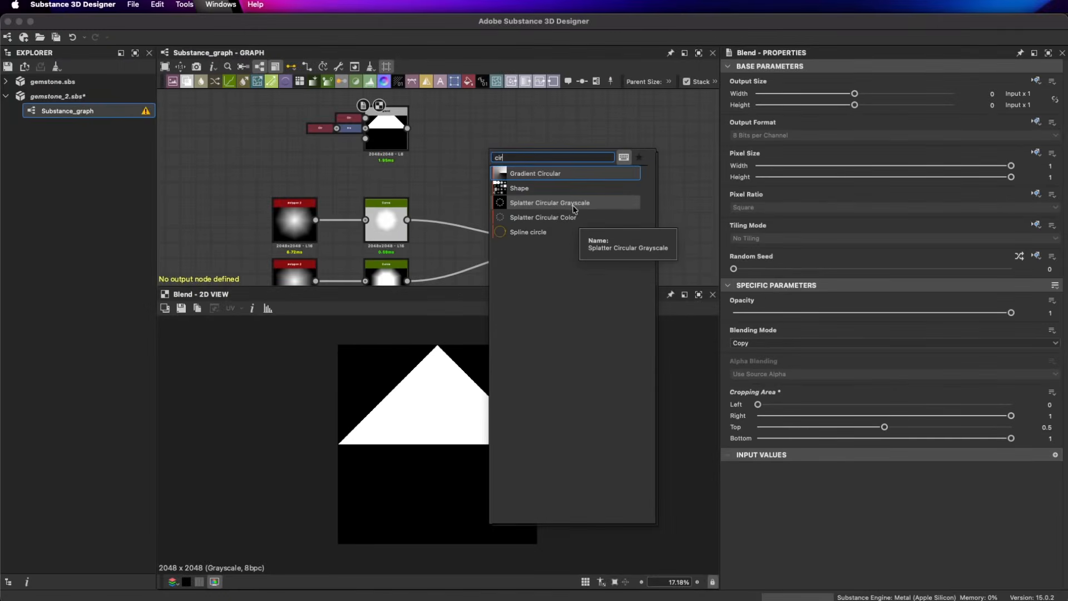
left_click(568, 202)
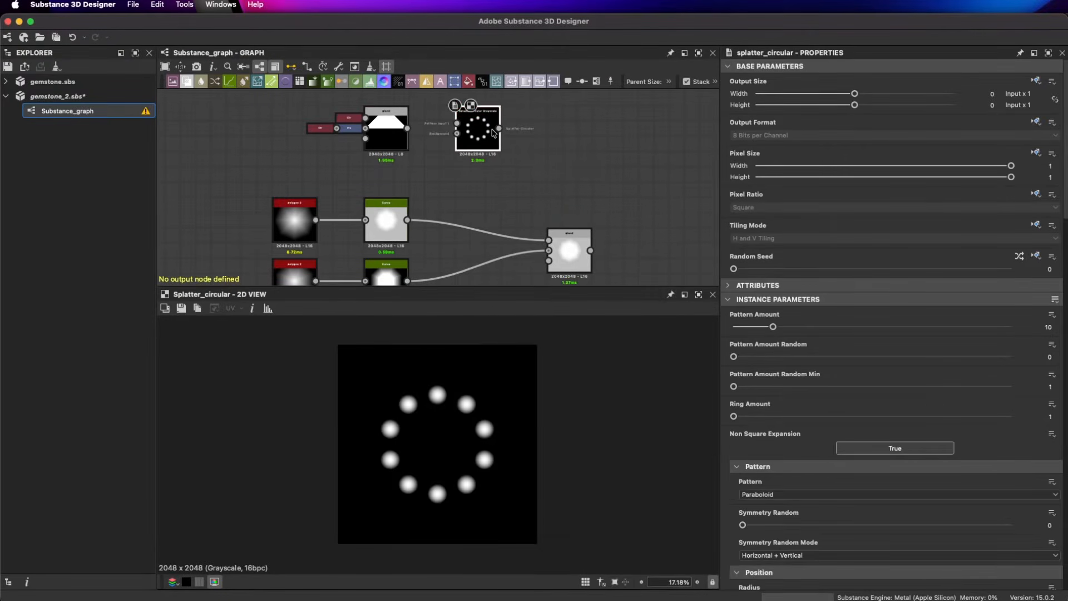
- Space out the Splatter Circular Grayscale node and feed the triangle Blend's output into its first pattern input
scroll(510, 185, "up", 6)
left_click_drag(574, 180, 602, 180)
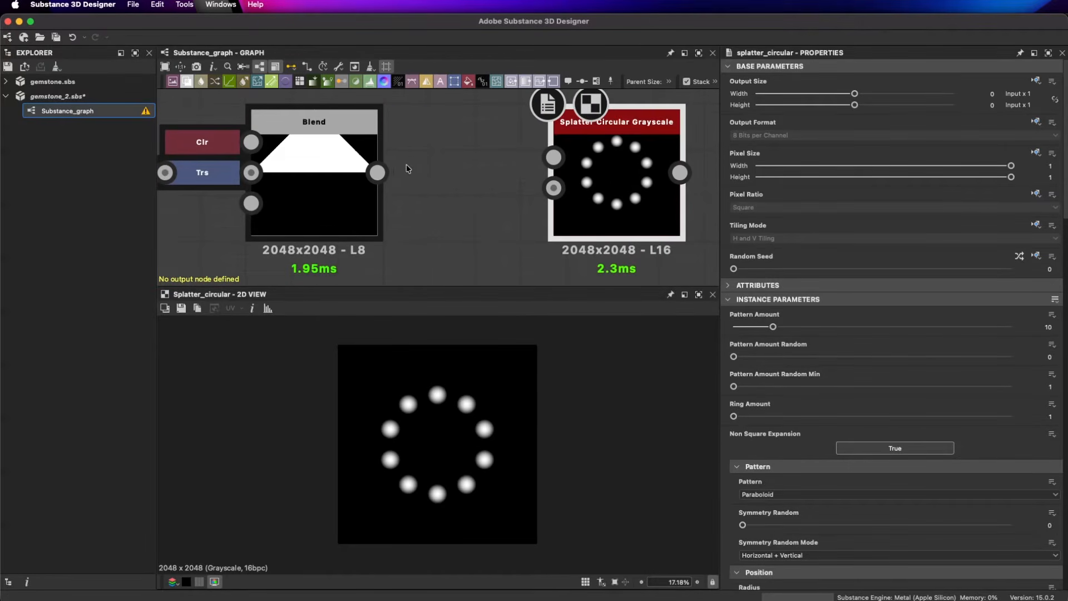
left_click_drag(377, 173, 553, 160)
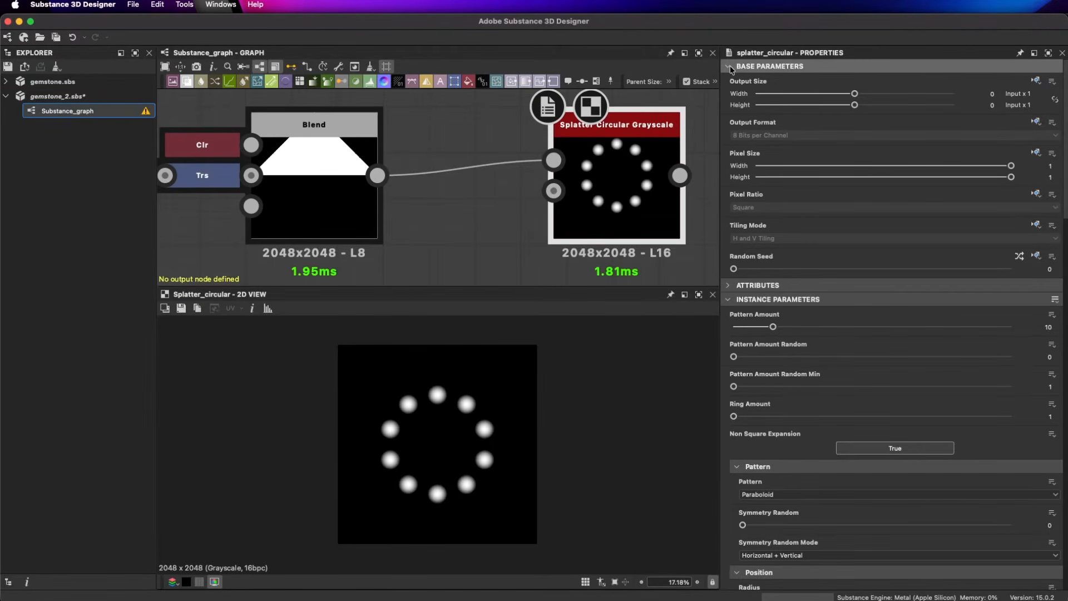
- Set the circular splatter's Pattern to Image Input and move its node slightly closer to the triangle Blend
left_click(773, 67)
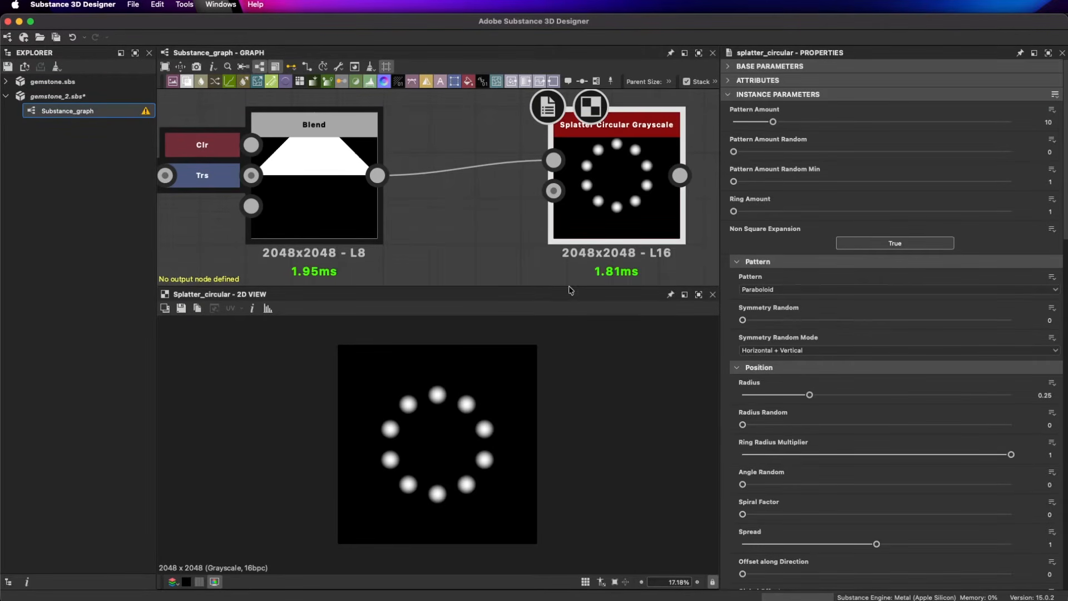
left_click(768, 290)
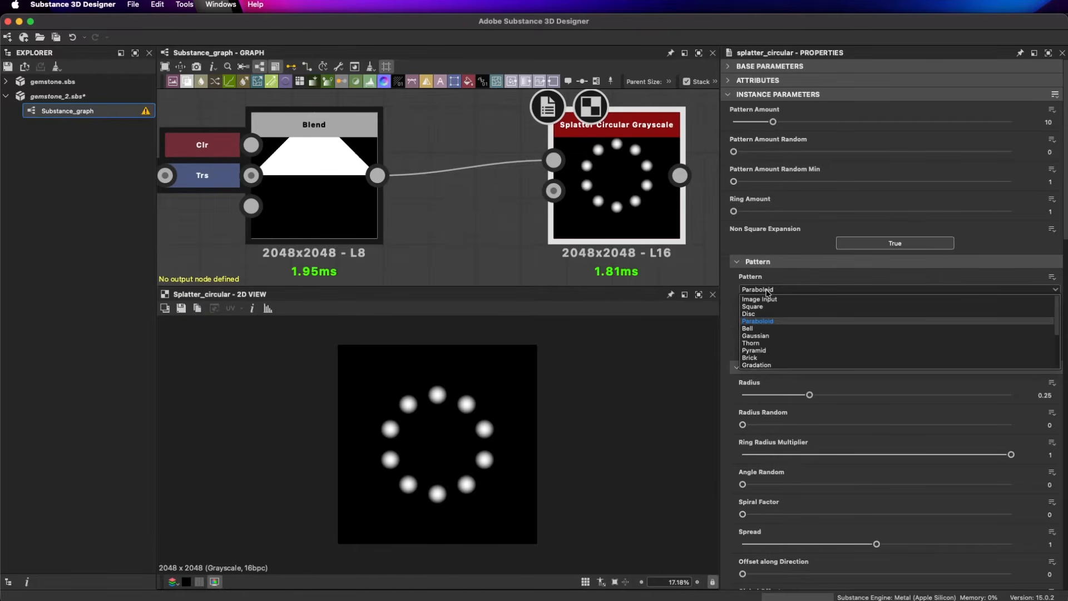
left_click(766, 300)
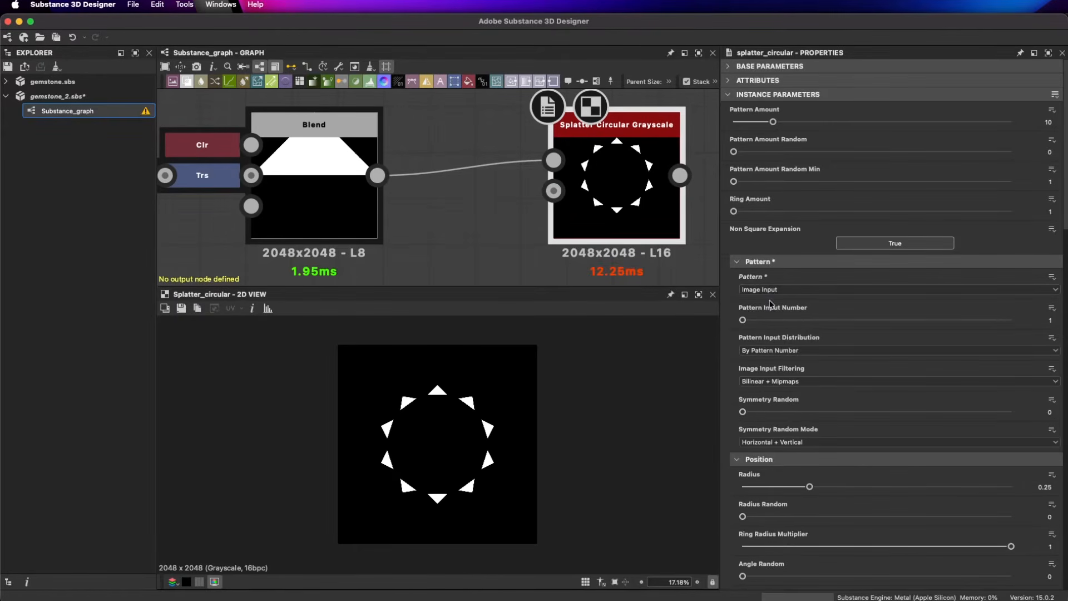
left_click_drag(639, 169, 612, 169)
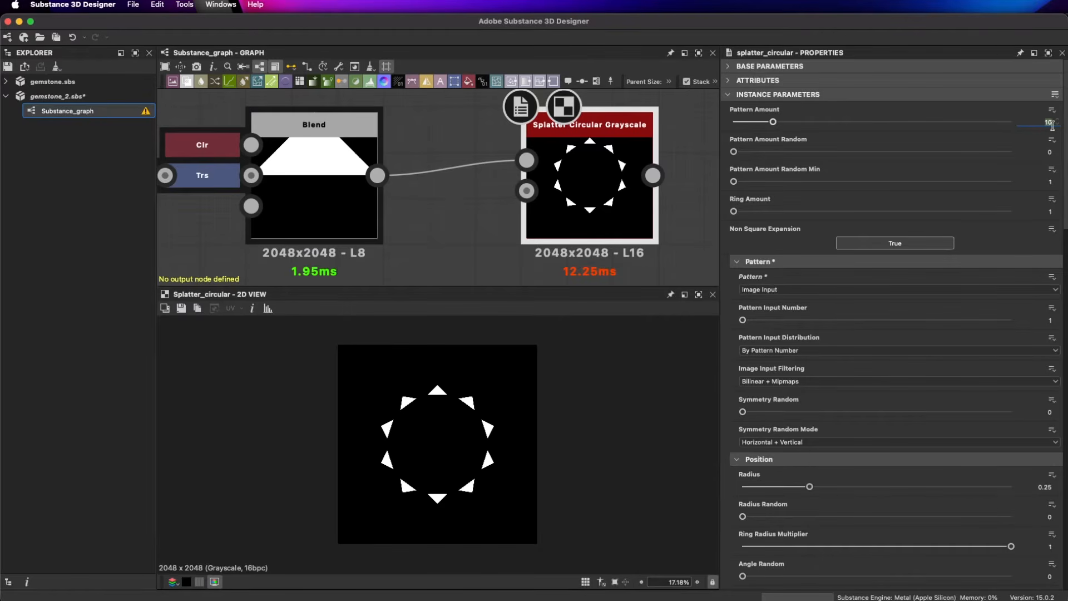
- Set the circular splatter's Pattern Amount to 8 and its Radius to 0.26
key("Return")
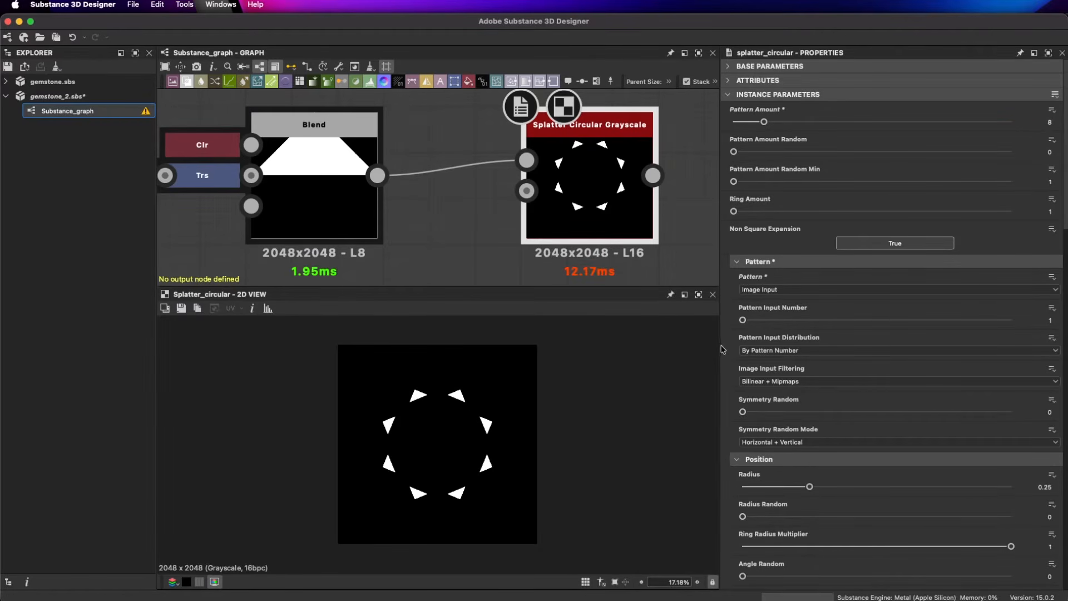
scroll(814, 418, "down", 3)
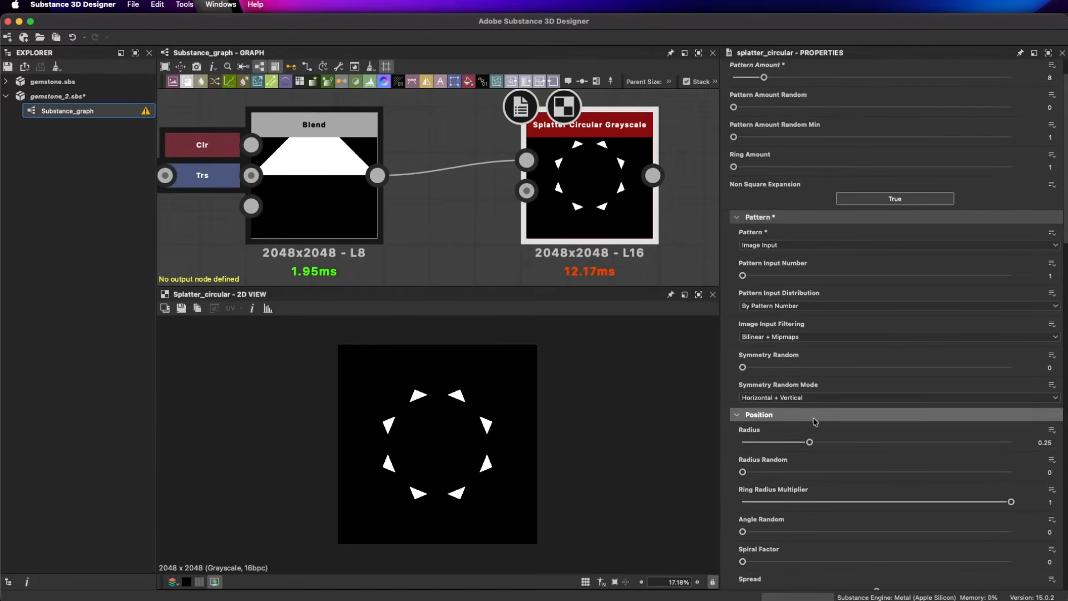
mouse_move(810, 442)
left_mouse_down()
mouse_move(822, 442)
mouse_move(812, 443)
left_mouse_up()
- Turn on Connect Patterns for the circular splatter and examine closely how the tips of neighbouring triangles meet
scroll(726, 446, "down", 10)
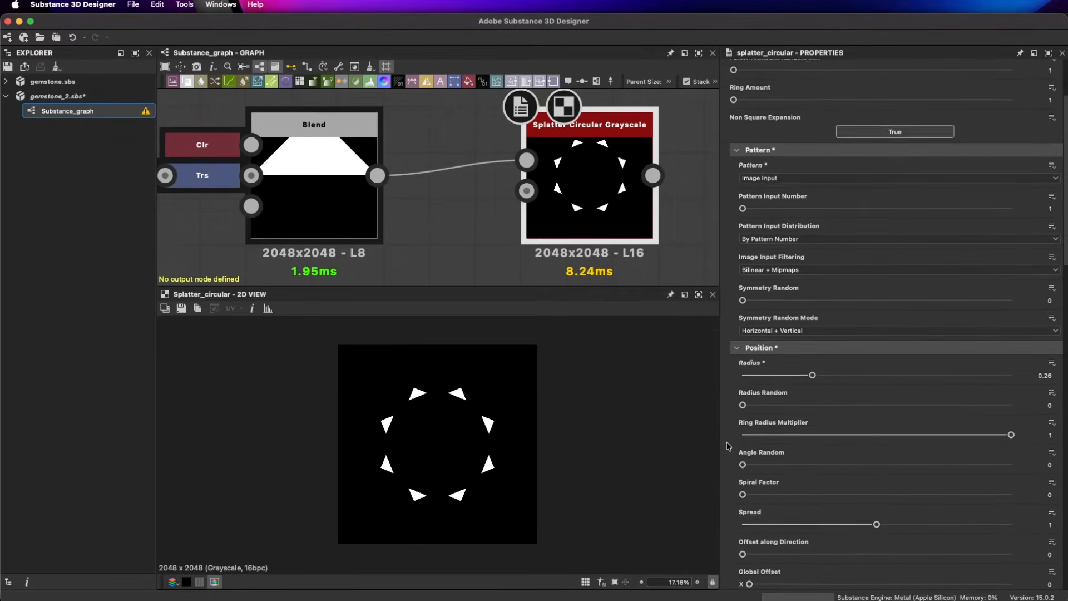
scroll(729, 445, "down", 10)
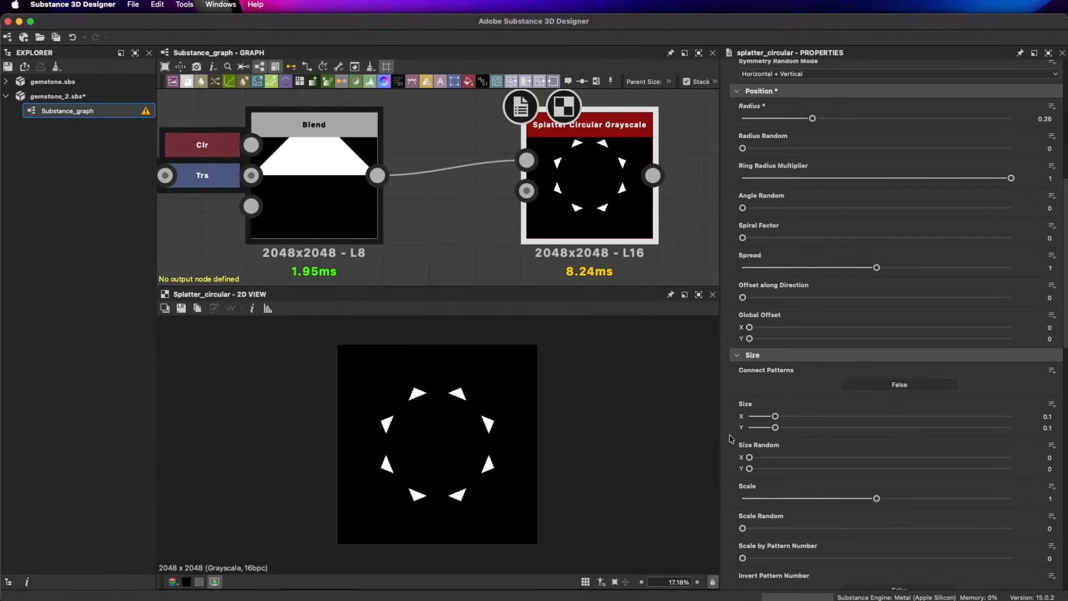
scroll(506, 465, "up", 3)
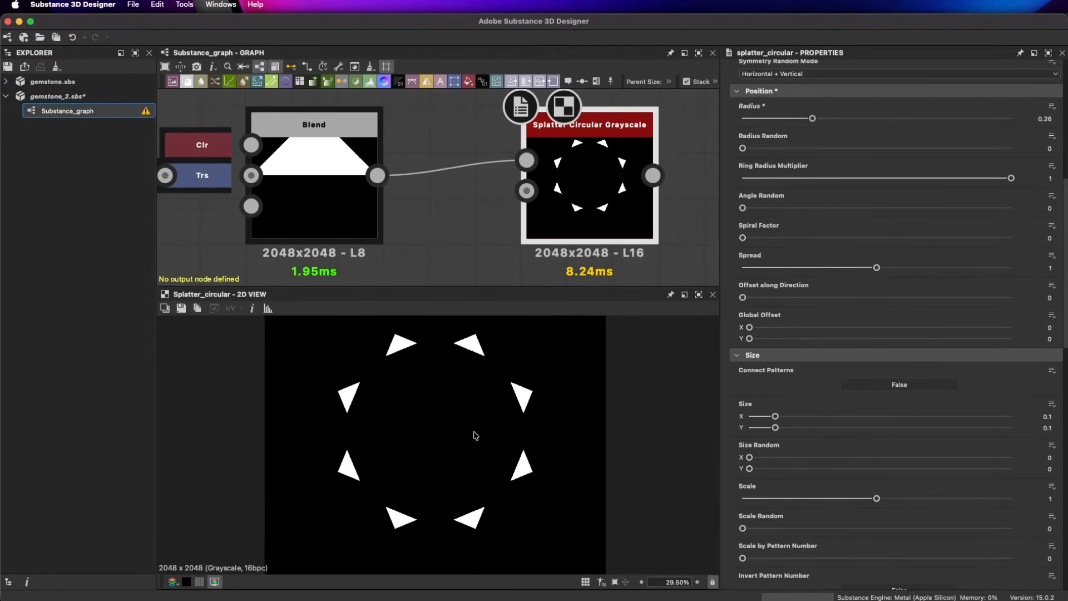
left_click(899, 385)
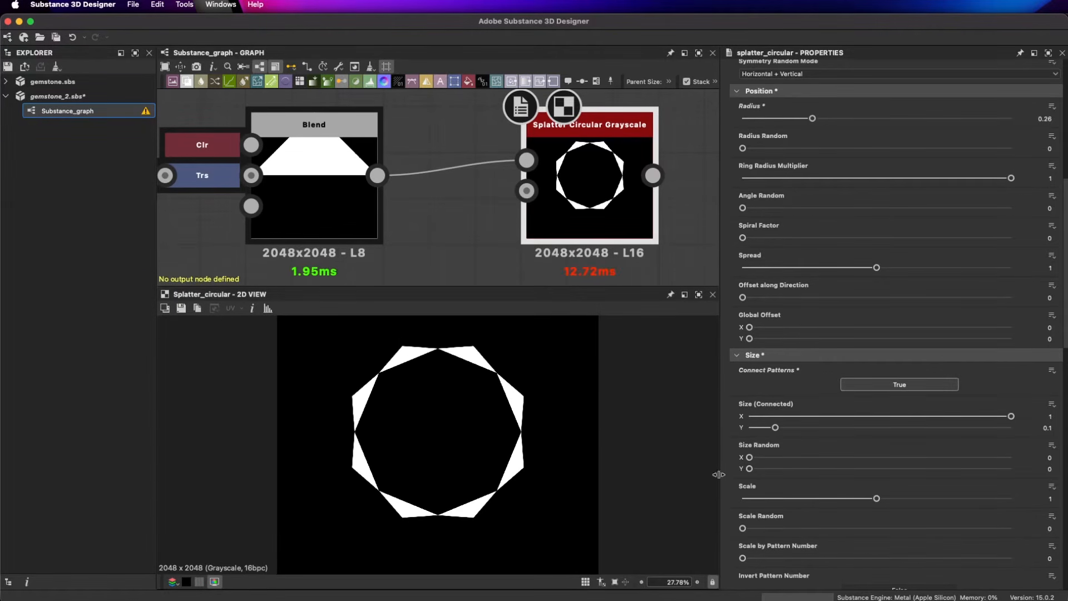
scroll(526, 416, "up", 12)
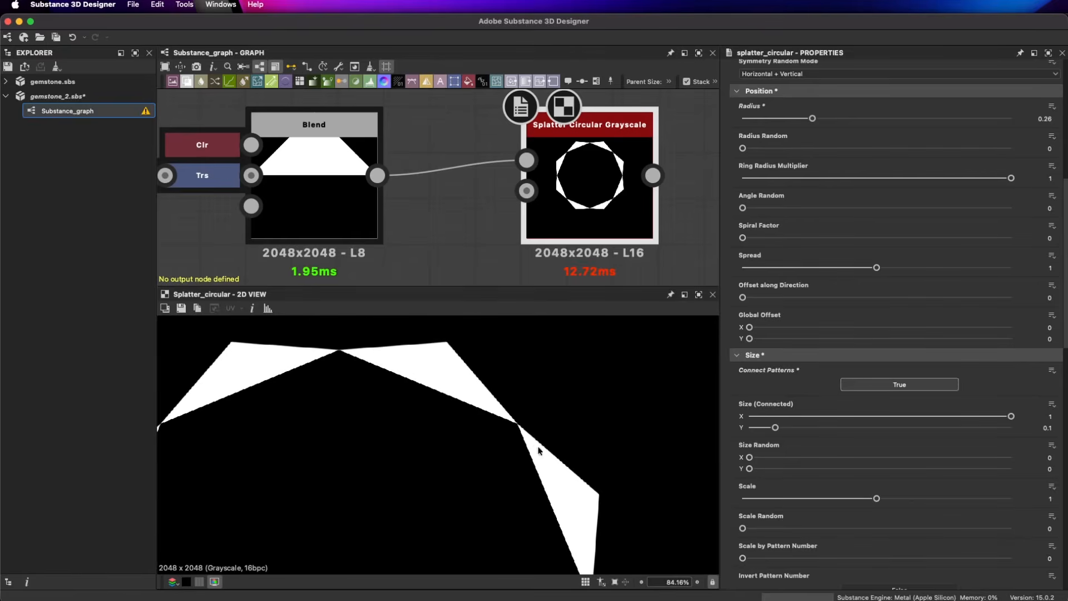
scroll(545, 432, "up", 4)
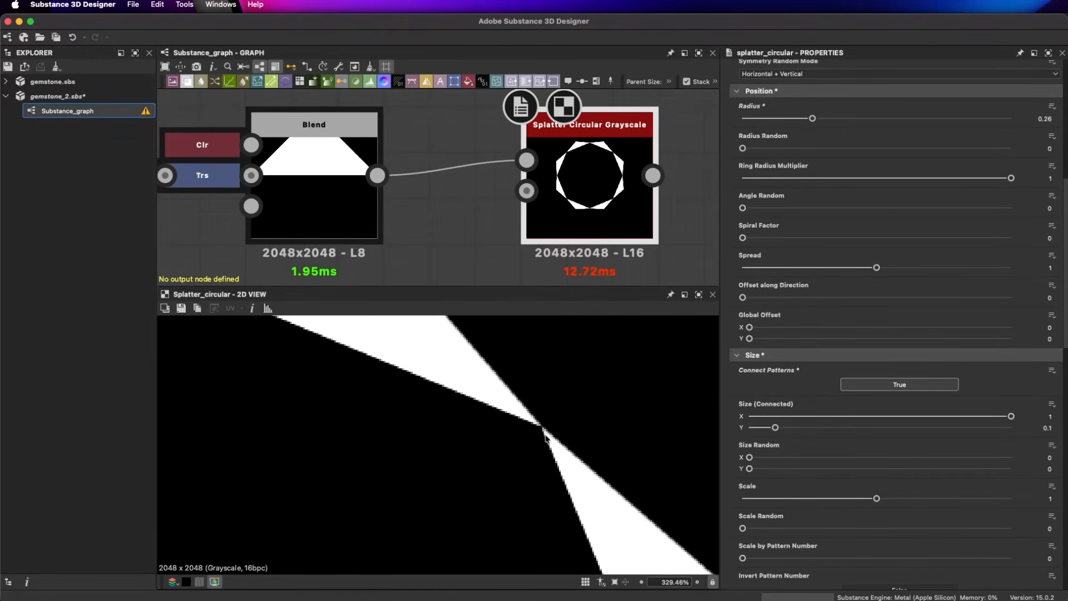
scroll(401, 436, "down", 12)
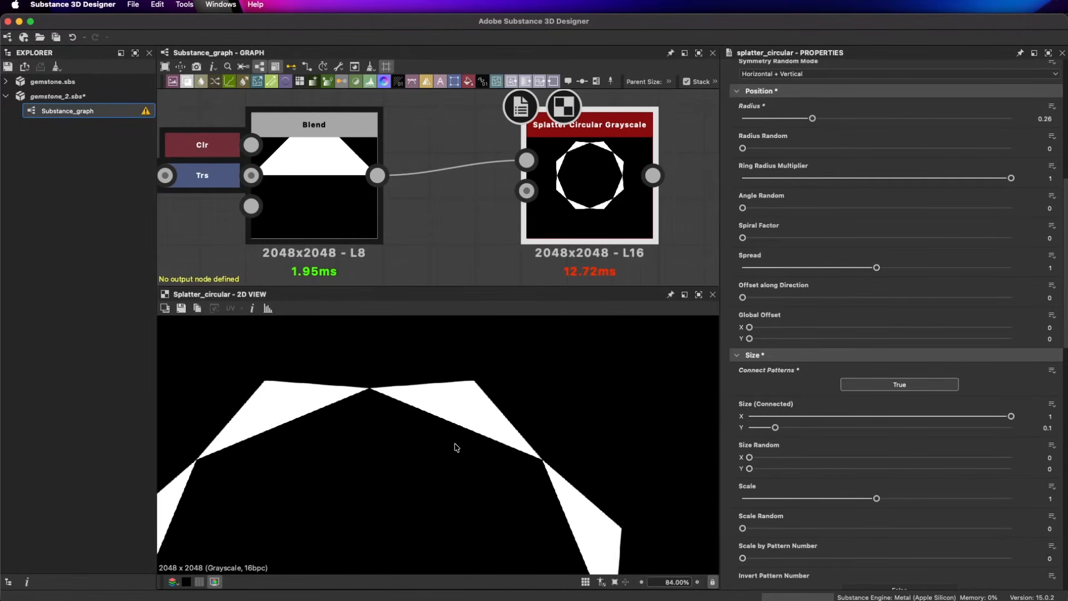
scroll(431, 428, "down", 2)
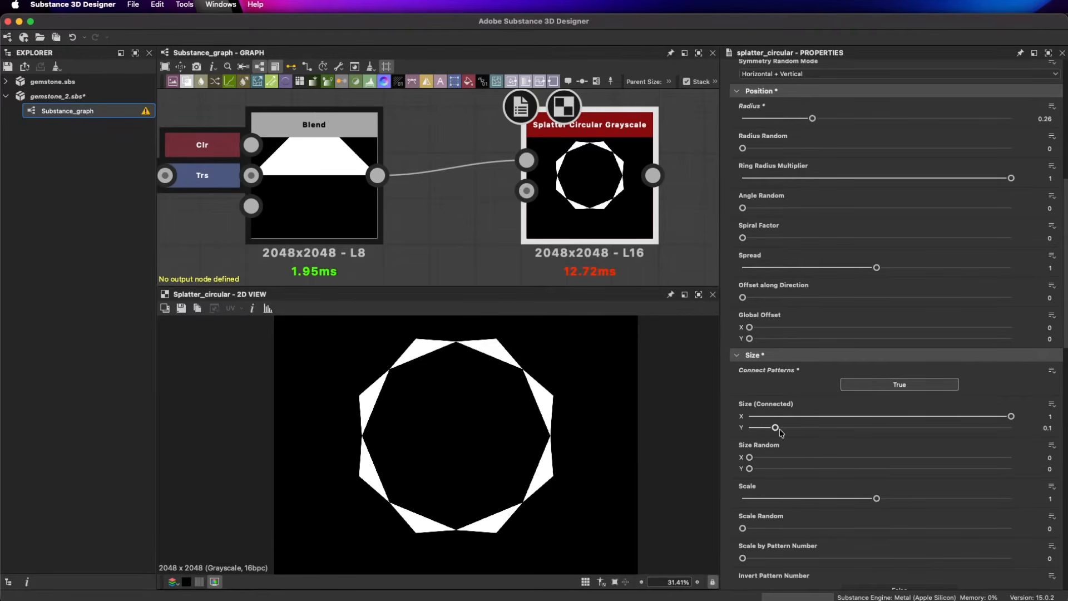
- Set the circular splatter's connected Size to 0.97 in X and 0.15 in Y
left_click_drag(777, 428, 789, 434)
left_click_drag(1011, 416, 987, 422)
left_click_drag(992, 424, 1004, 424)
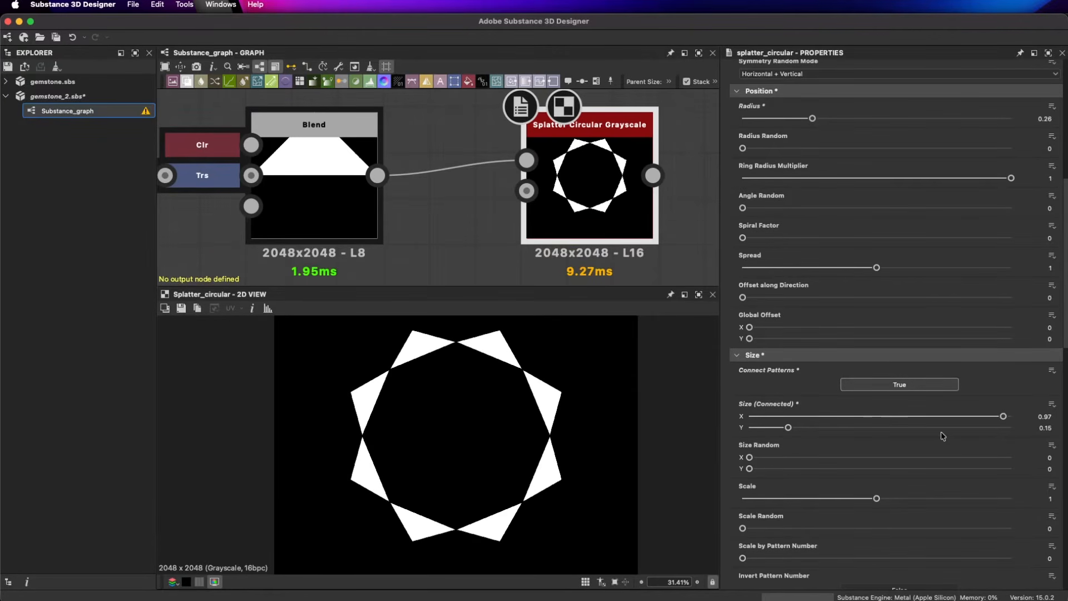
- Set the circular splatter's connected Size to 1.01 in X and 0.22 in Y, checking where neighbouring triangle tips meet
left_click_drag(789, 427, 807, 428)
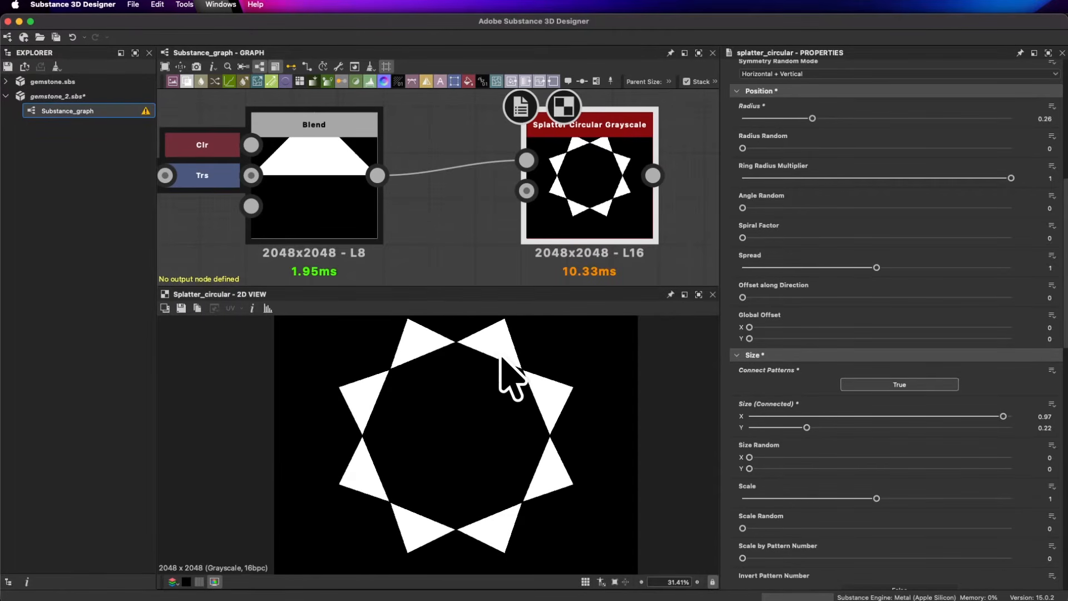
scroll(504, 367, "up", 10)
scroll(544, 426, "up", 3)
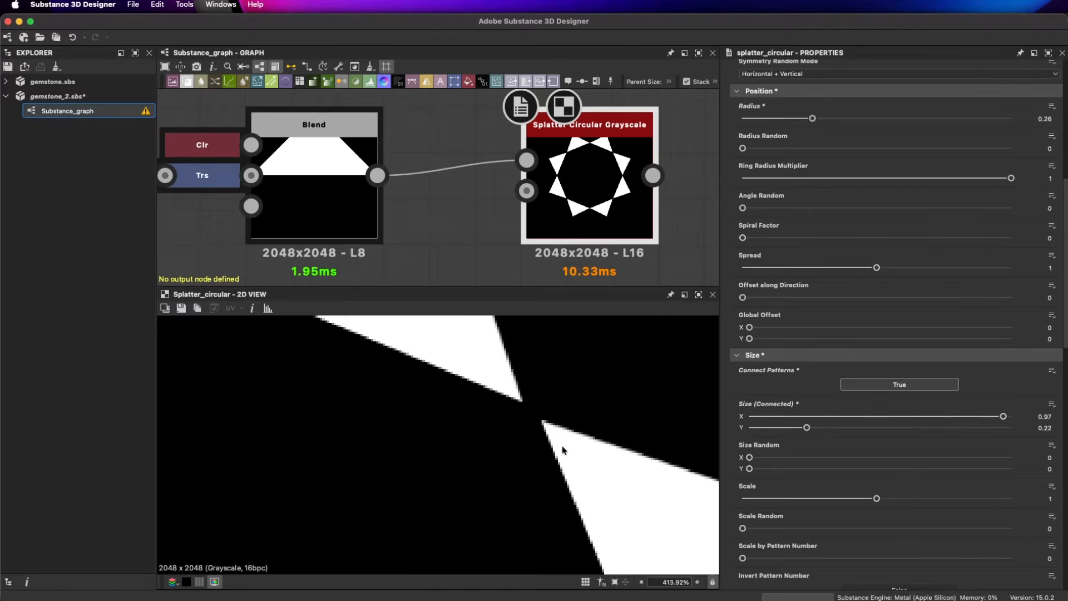
left_click_drag(1005, 419, 1011, 416)
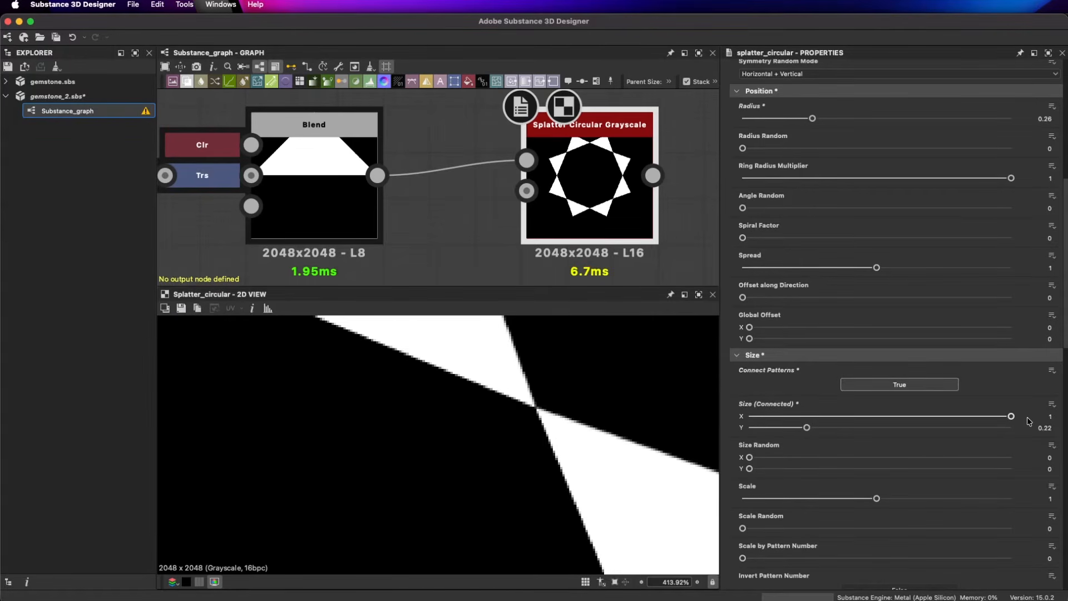
scroll(576, 447, "up", 2)
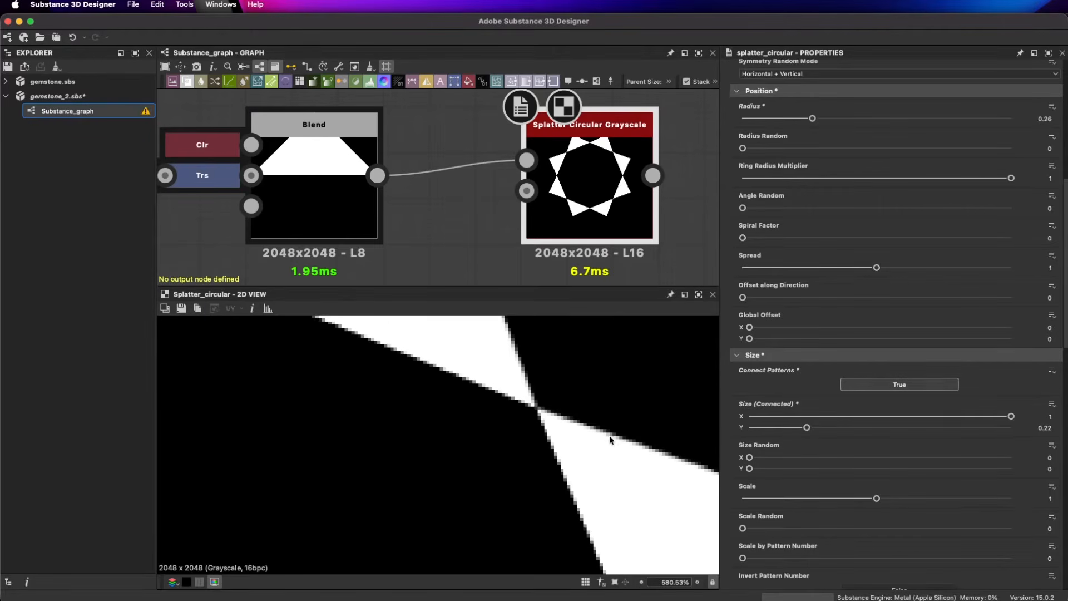
left_click(1046, 418)
type(".01")
key("Return")
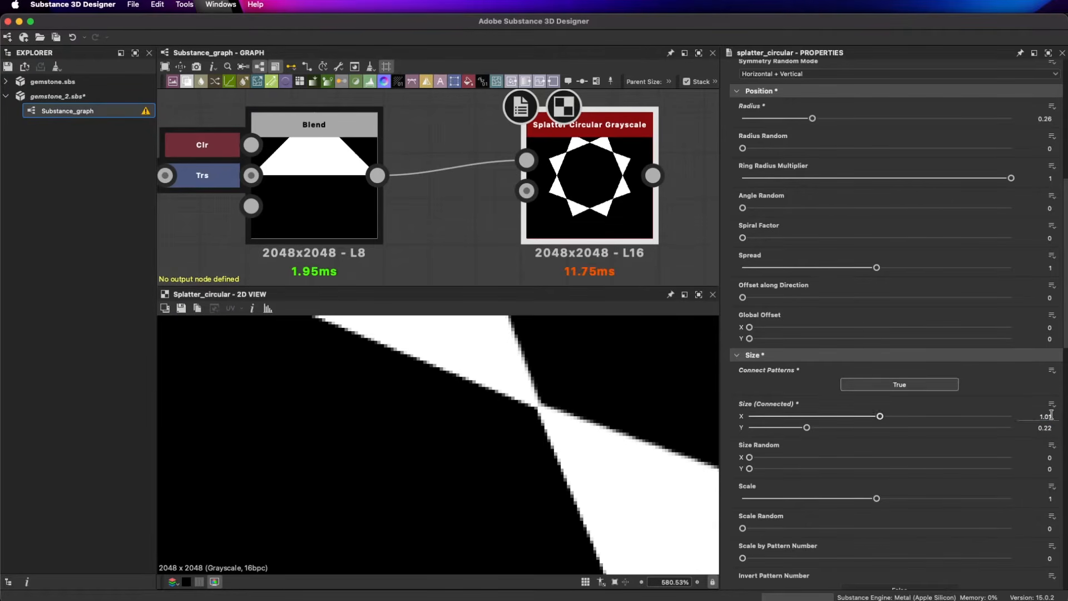
- Reduce the circular splatter's connected Size Y to 0.21
scroll(539, 411, "down", 1)
scroll(501, 425, "down", 6)
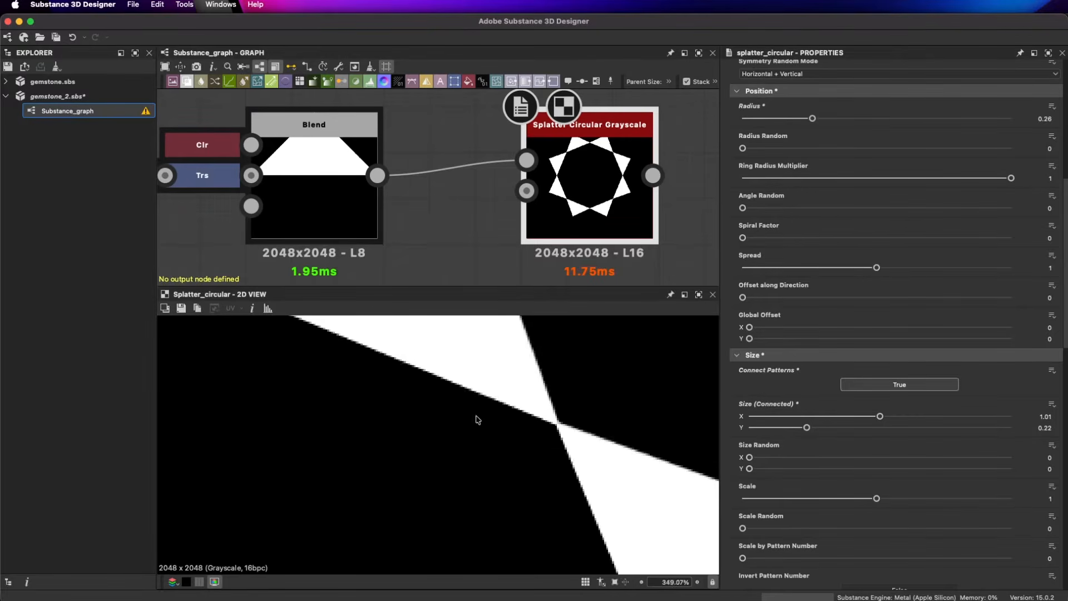
scroll(457, 409, "down", 6)
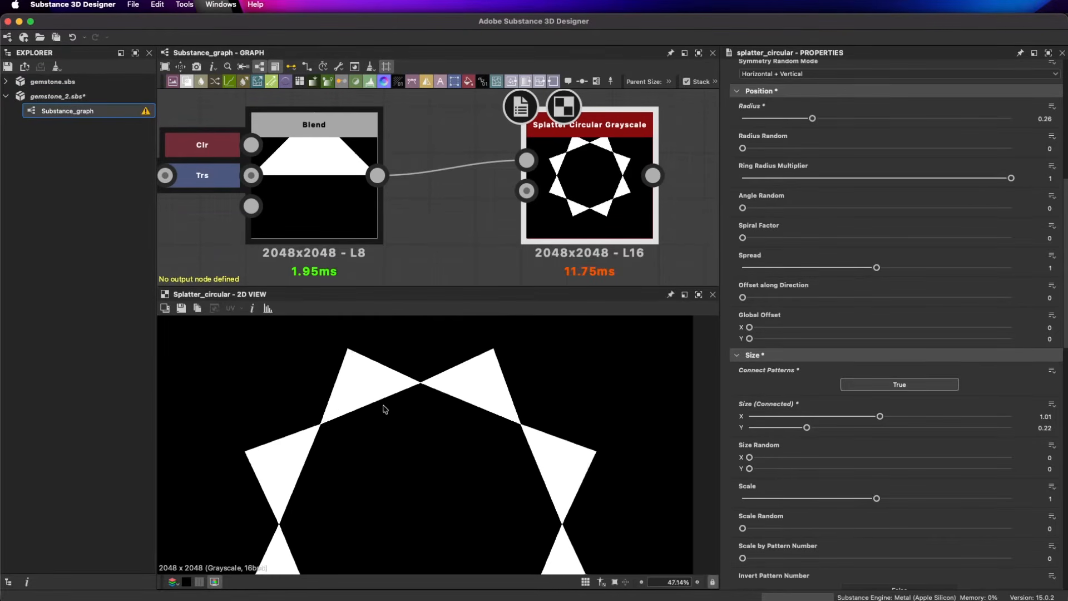
scroll(462, 420, "down", 1)
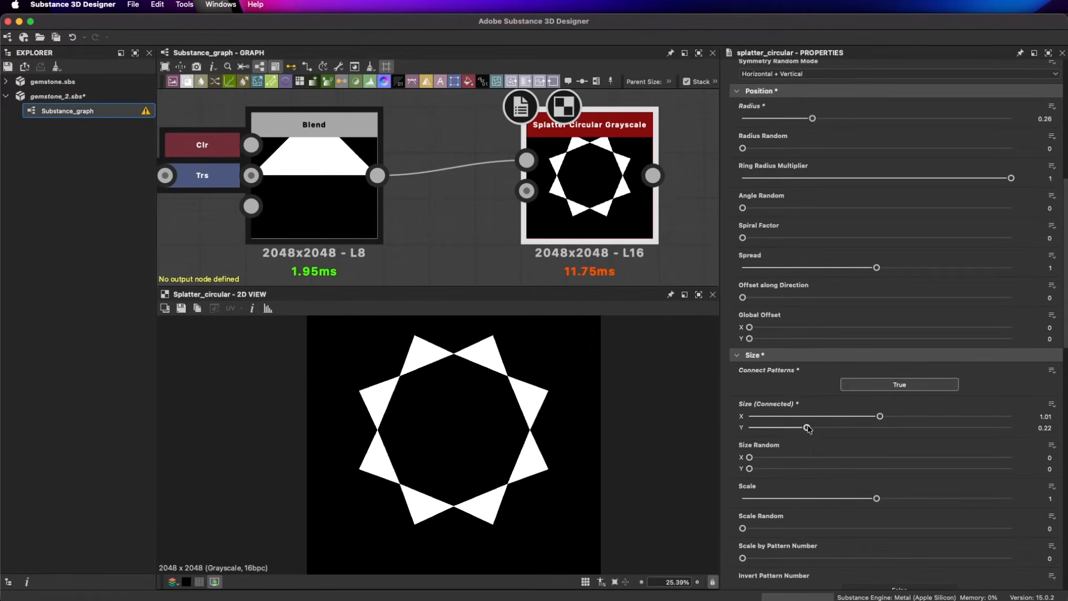
mouse_move(808, 426)
left_mouse_down()
mouse_move(789, 431)
mouse_move(804, 435)
left_mouse_up()
scroll(505, 436, "down", 3)
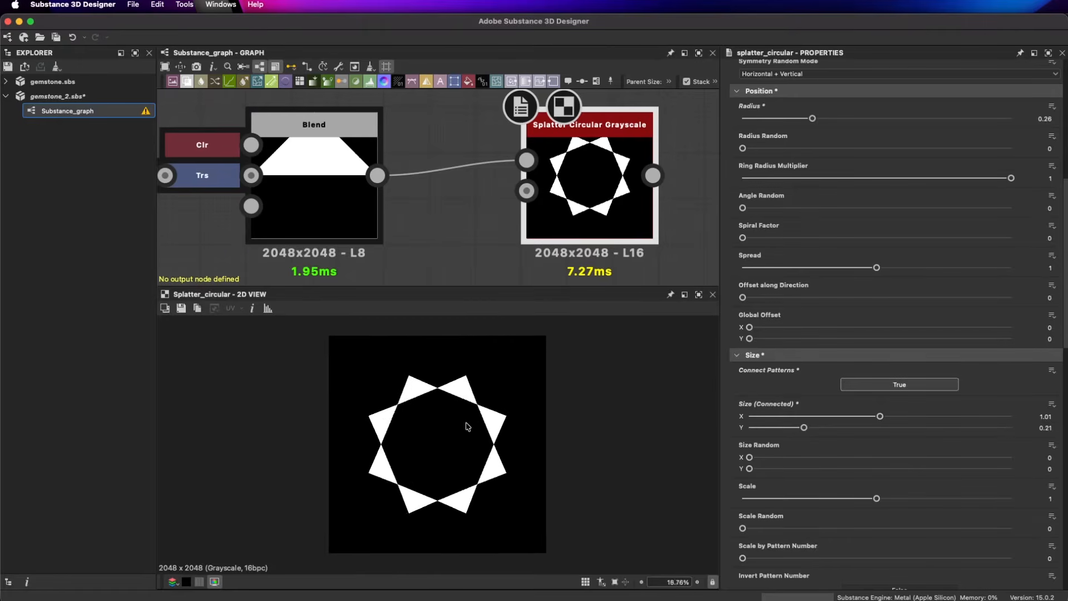
- Move the triangle Blend branch below the two Polygon 2 rows and place its circular splatter node close to the final Blend
scroll(416, 168, "down", 4)
middle_click_drag(416, 167, 420, 151)
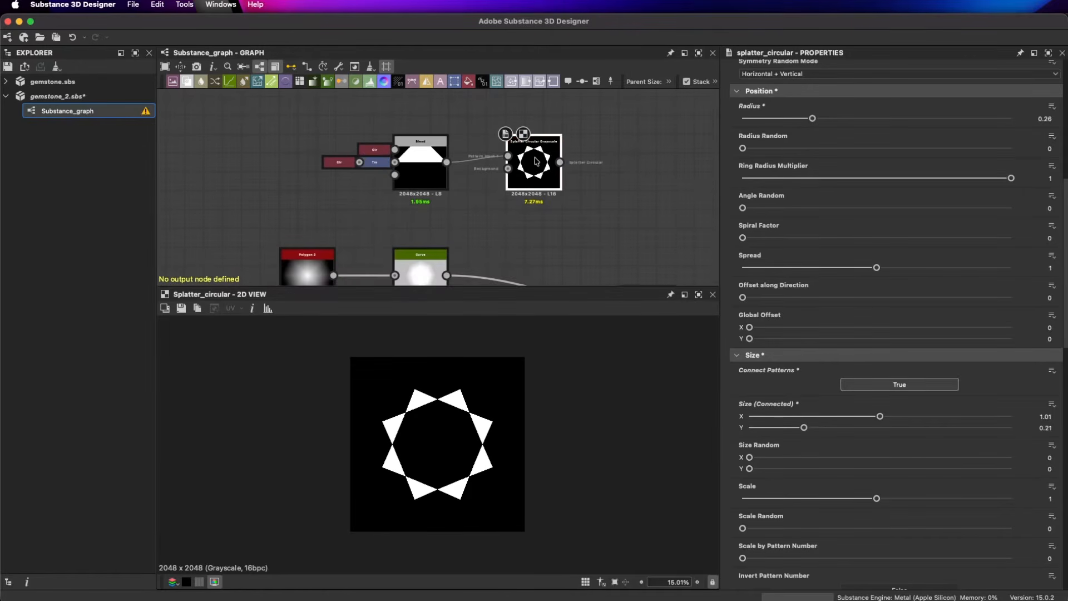
left_click_drag(534, 163, 551, 168)
scroll(533, 218, "down", 3)
middle_click_drag(532, 220, 528, 160)
scroll(525, 160, "down", 2)
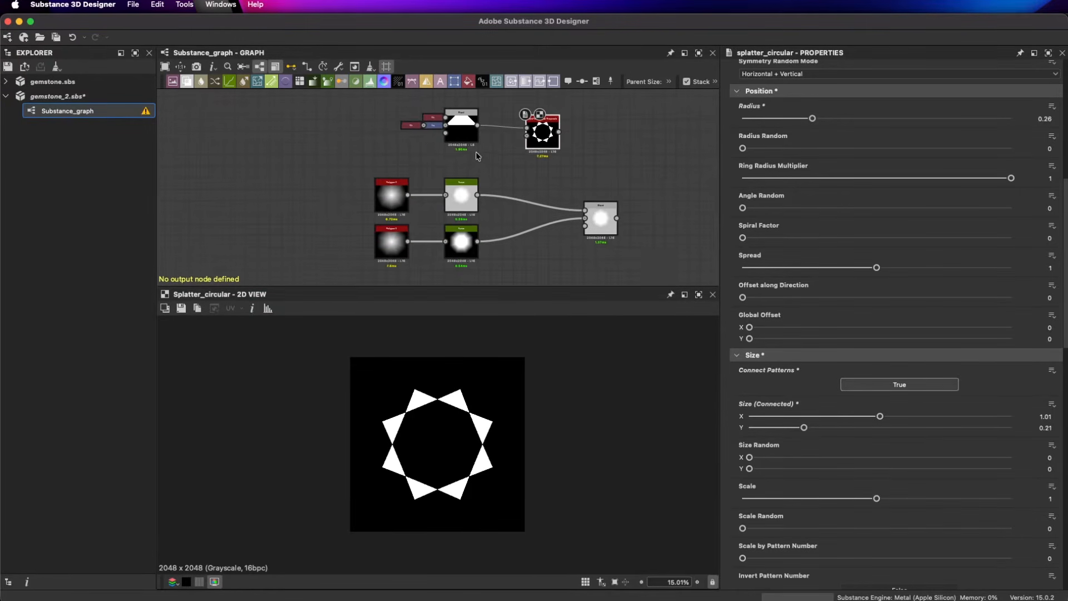
left_click_drag(394, 152, 577, 121)
scroll(576, 168, "down", 1)
middle_click_drag(546, 179, 520, 146)
left_click_drag(522, 106, 522, 247)
scroll(560, 216, "up", 4)
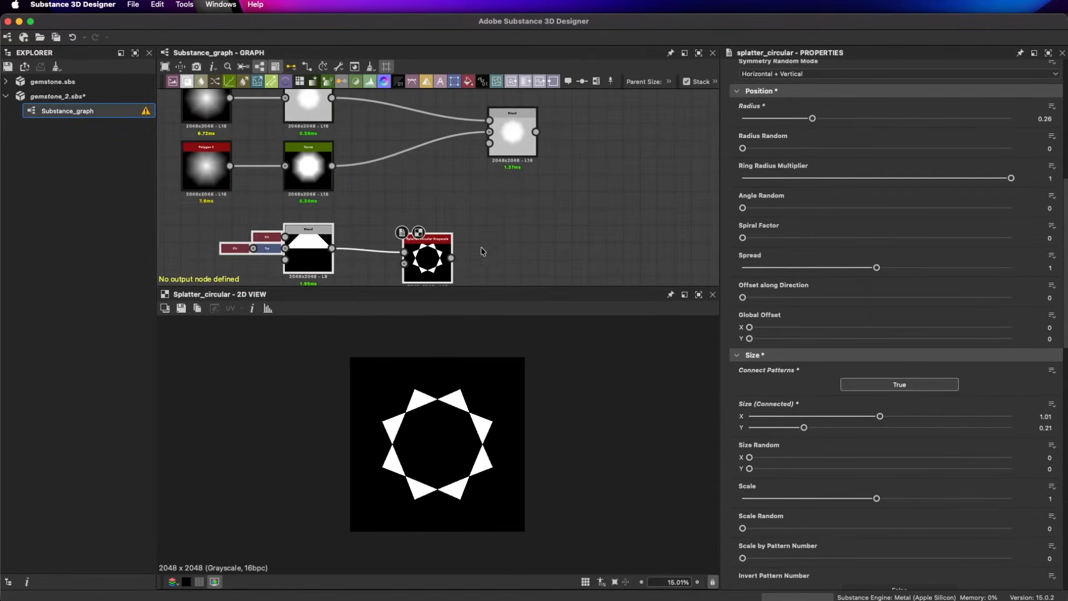
left_click_drag(428, 260, 413, 201)
- Preview the outputs of the two Curve nodes and the circular splatter one after another
scroll(454, 180, "up", 2)
scroll(587, 252, "down", 2)
middle_click_drag(487, 210, 539, 173)
middle_click_drag(383, 125, 424, 132)
left_click(392, 184)
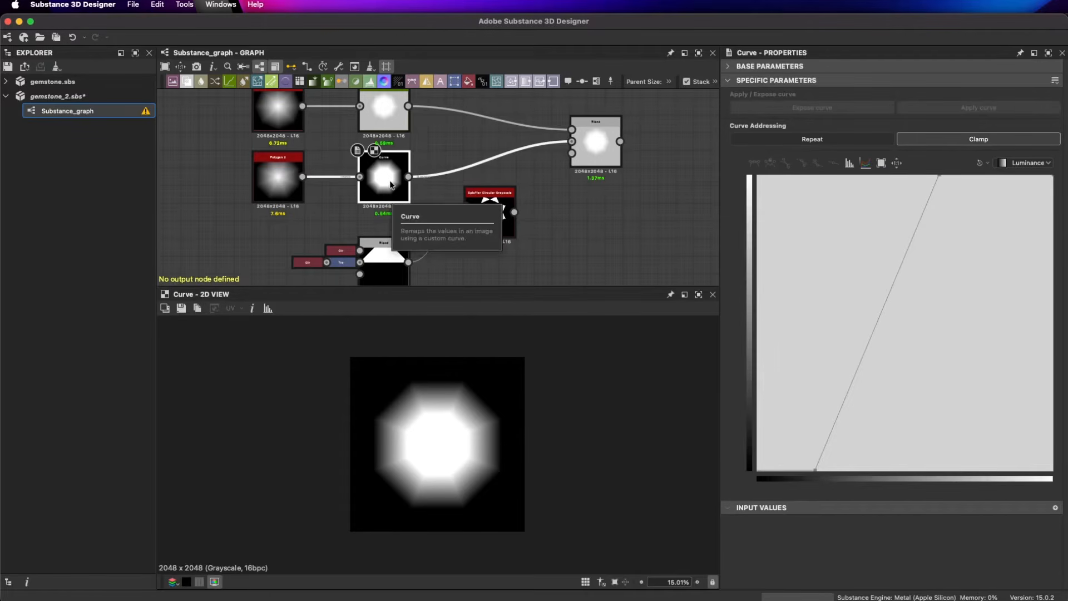
left_click(370, 98)
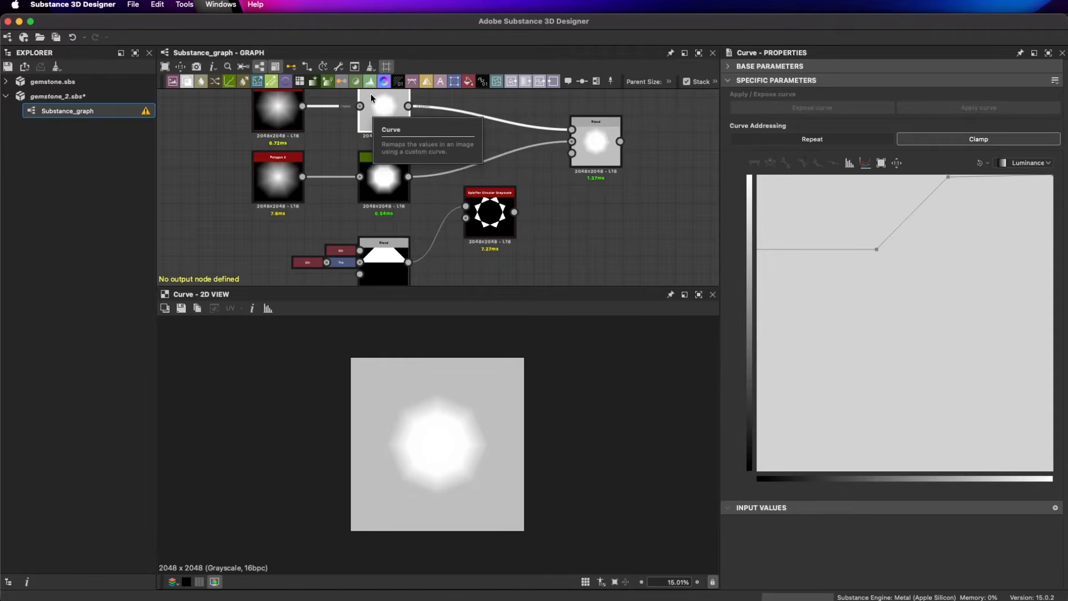
left_click(496, 220)
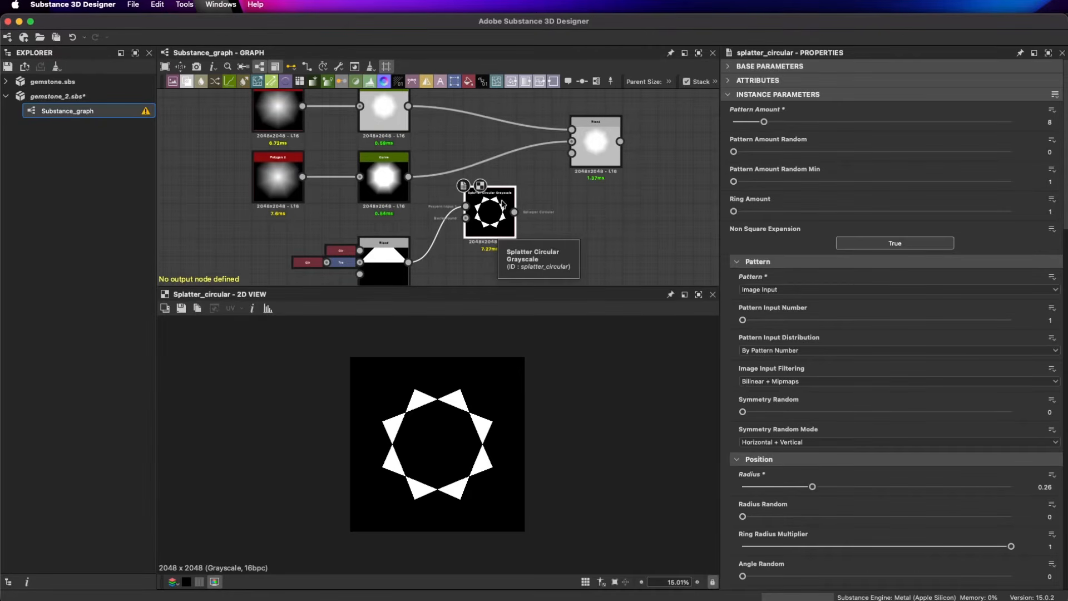
- Connect the circular splatter's output to the Opacity input of the final Blend as a mask
scroll(496, 217, "up", 2)
scroll(510, 218, "up", 2)
left_click(566, 177)
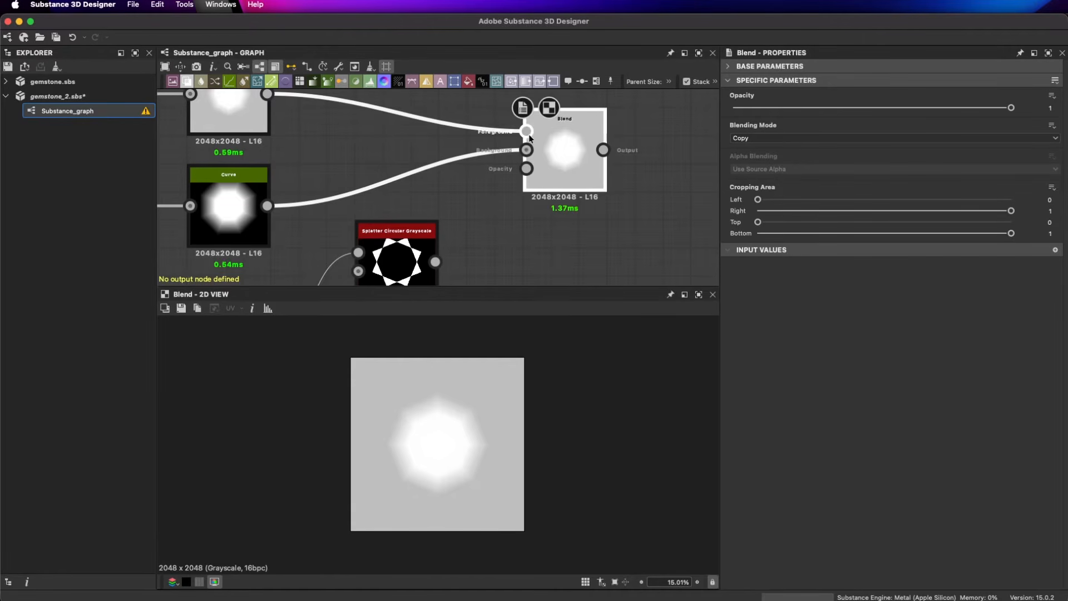
left_click_drag(999, 107, 1017, 125)
left_click_drag(436, 262, 535, 173)
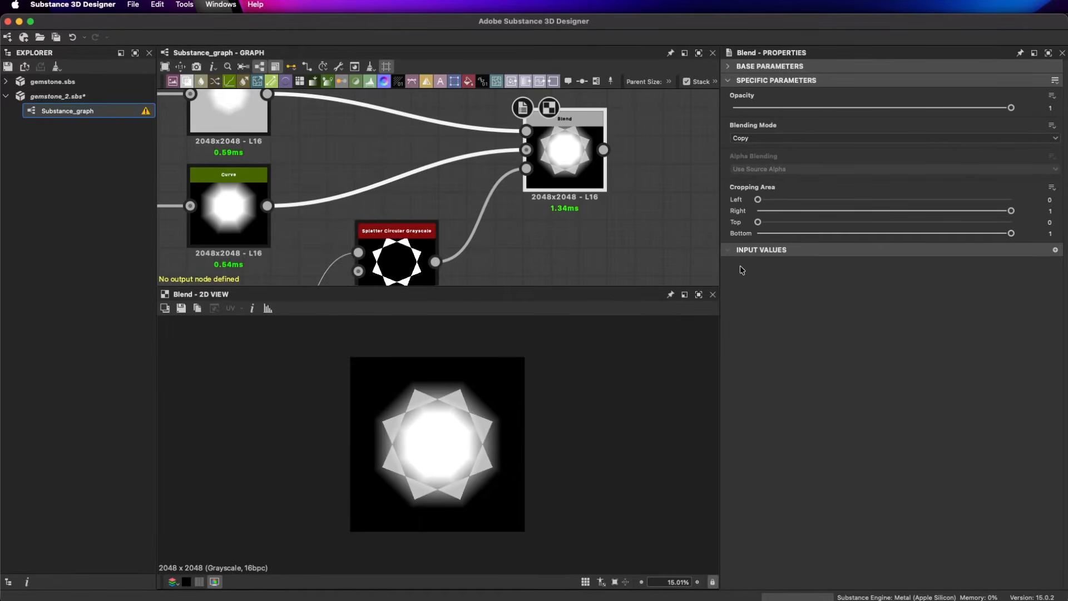
scroll(479, 447, "up", 3)
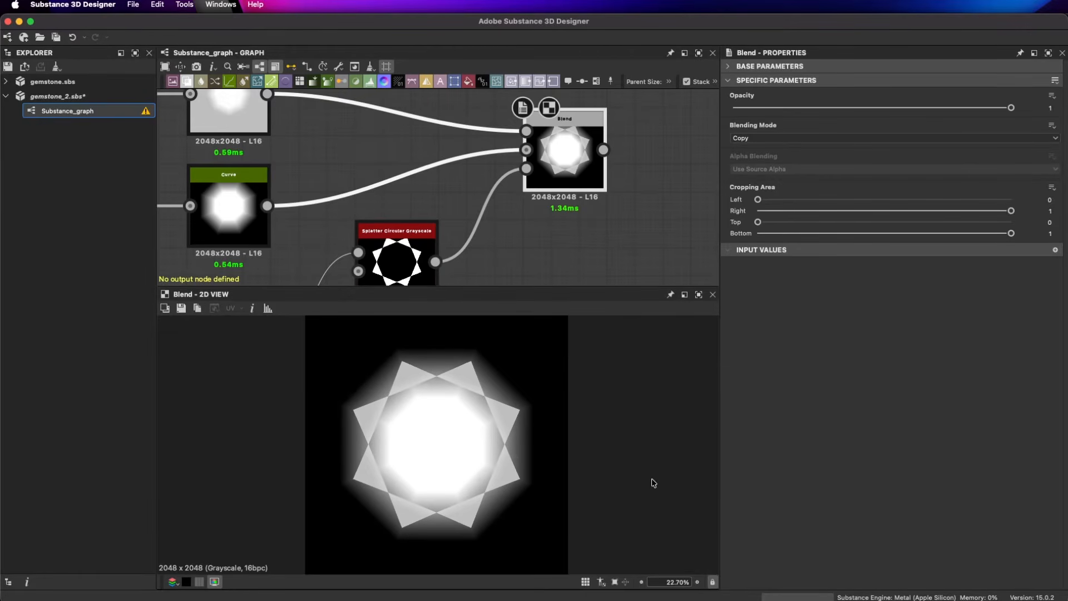
- Set the circular splatter's Radius to 0.18 while previewing the final Blend
scroll(546, 206, "down", 2)
middle_click_drag(510, 205, 586, 141)
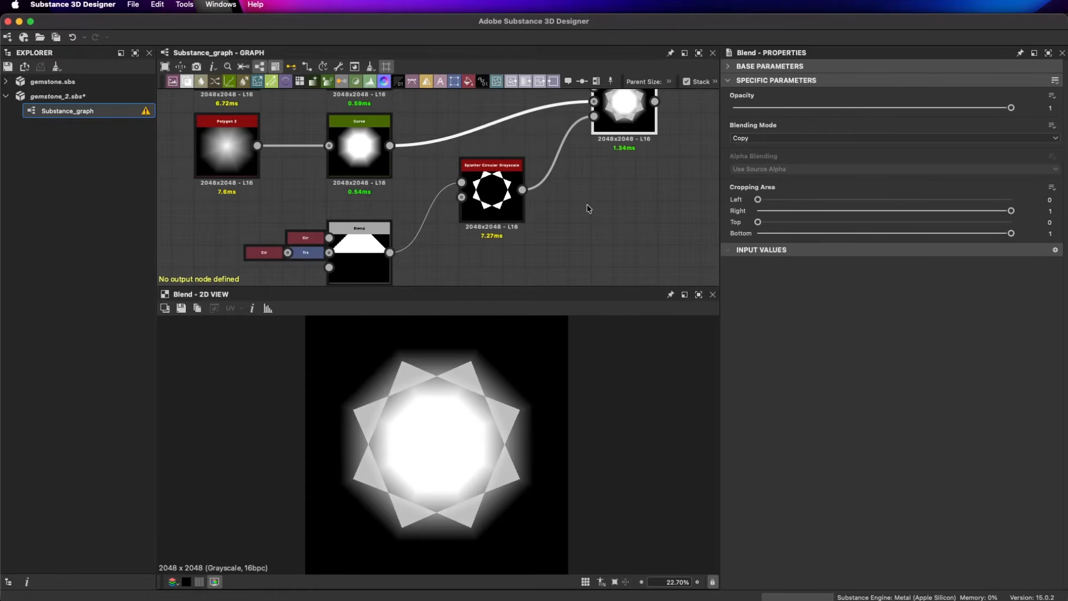
middle_click_drag(577, 228, 510, 248)
scroll(511, 247, "up", 1)
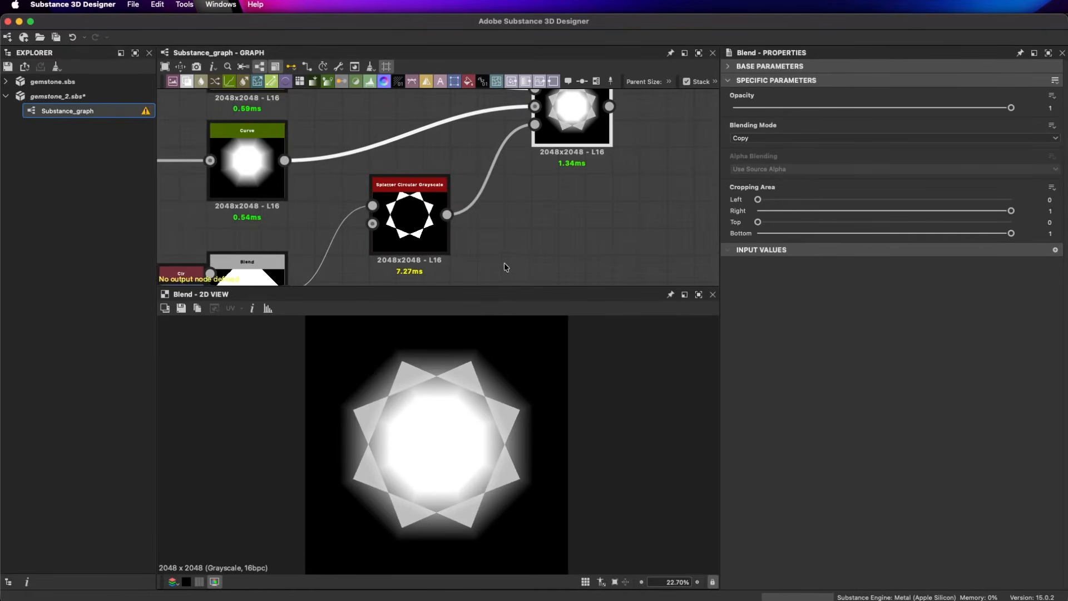
left_click(406, 204)
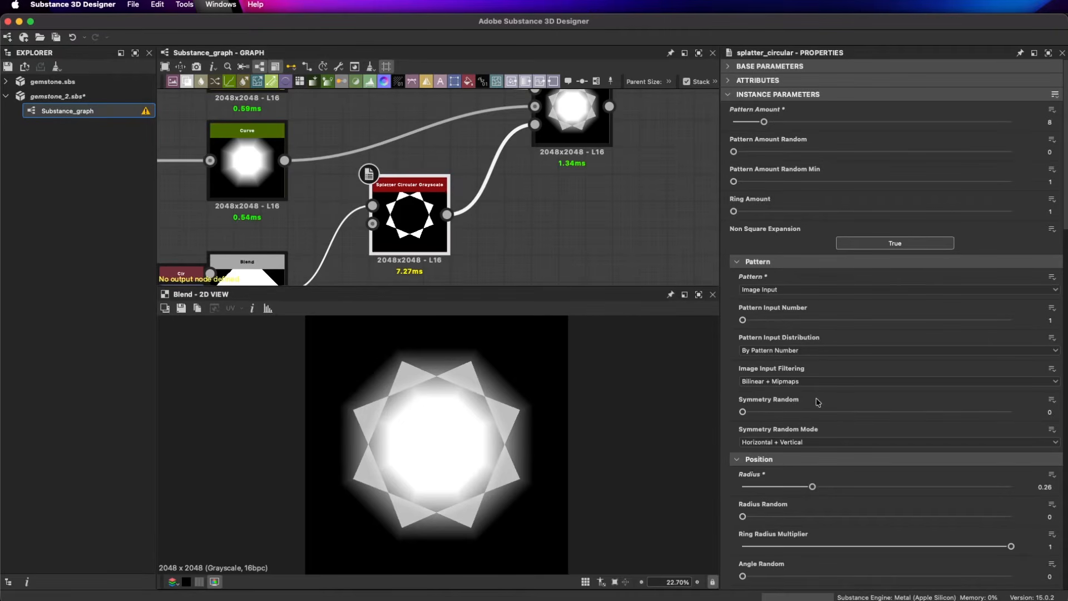
scroll(817, 403, "down", 1)
left_click_drag(812, 472, 794, 478)
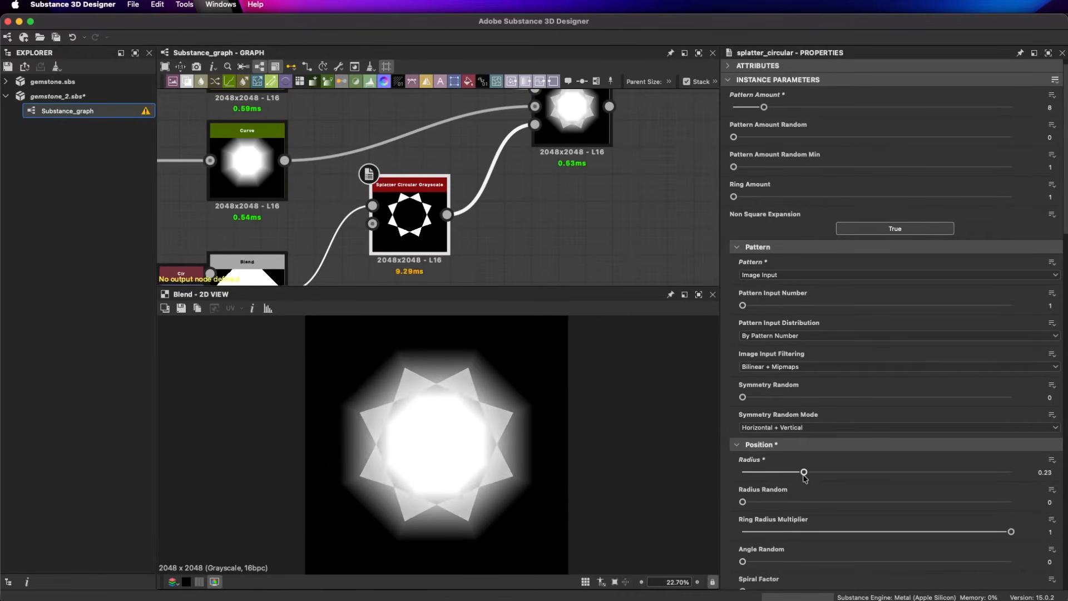
mouse_move(793, 481)
left_mouse_down()
mouse_move(804, 482)
mouse_move(790, 482)
left_mouse_up()
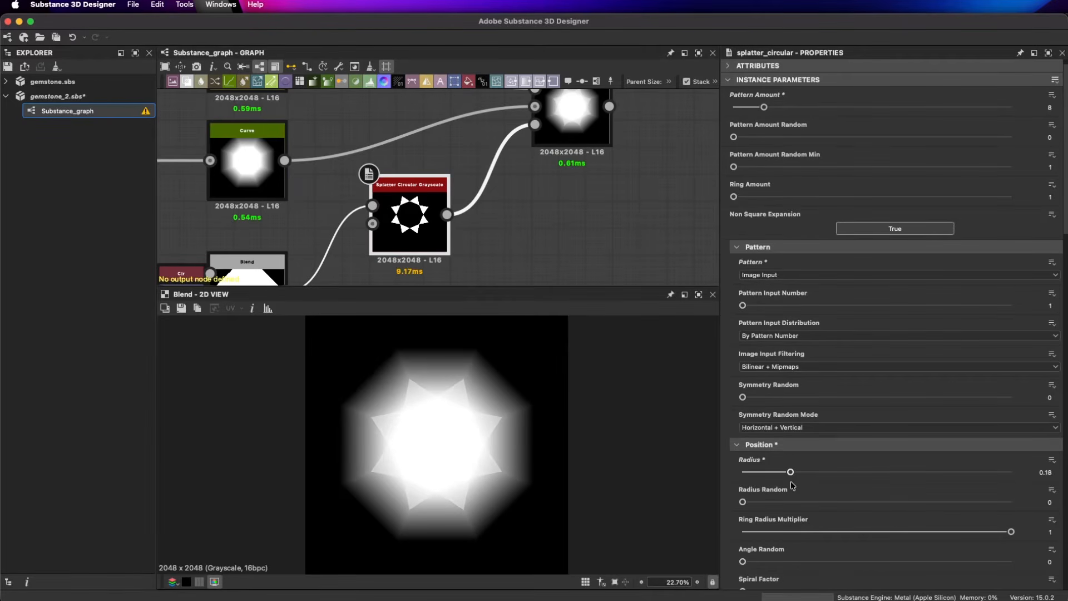
- Examine how the triangular facets line up with the octagon's edges and corners in the blended result
scroll(477, 445, "up", 3)
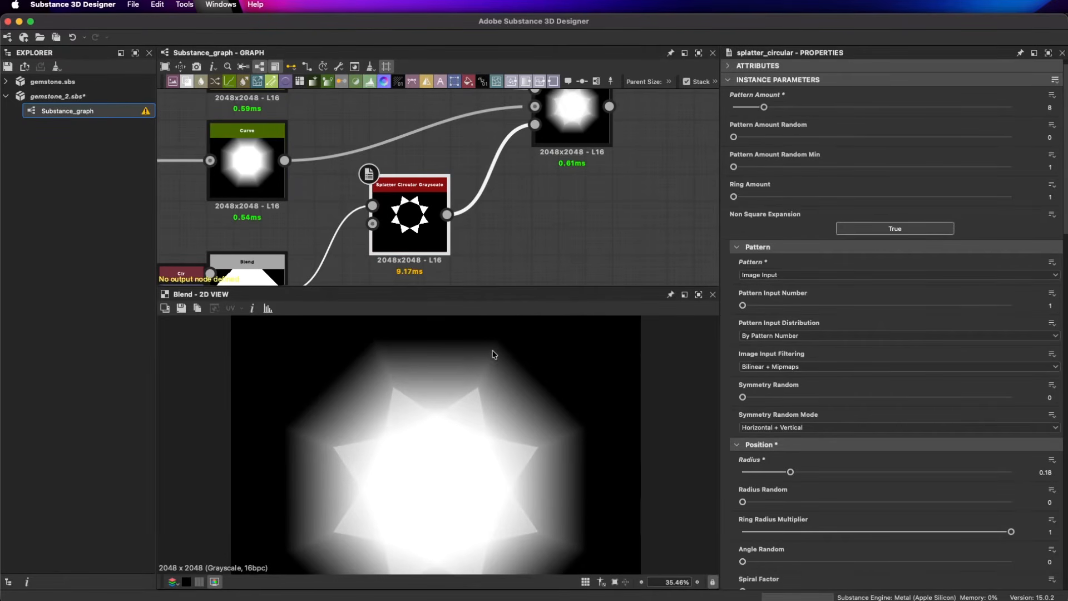
scroll(492, 383, "up", 3)
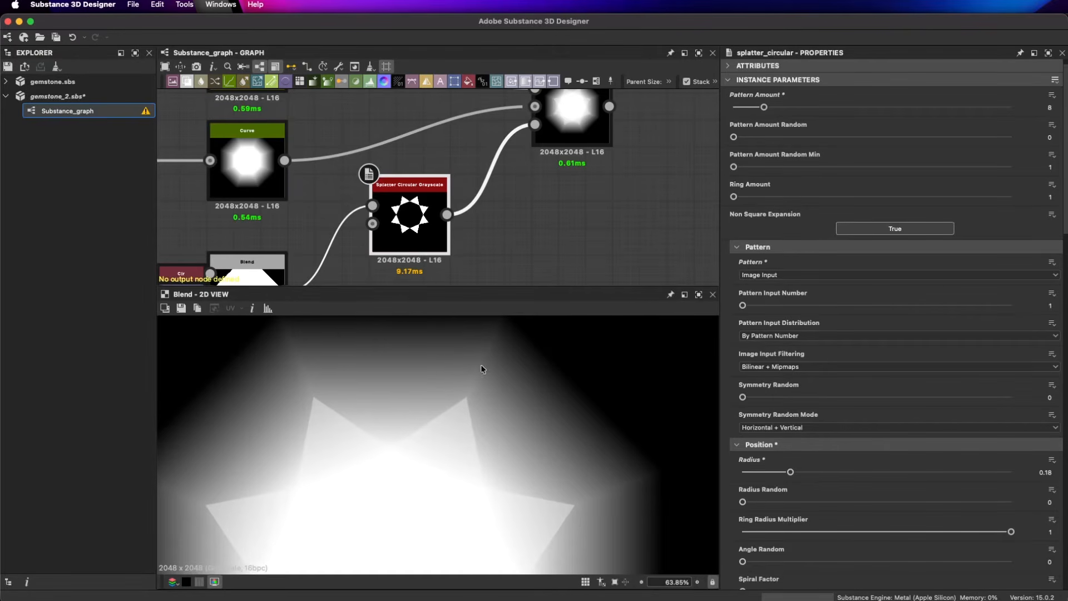
scroll(495, 401, "down", 2)
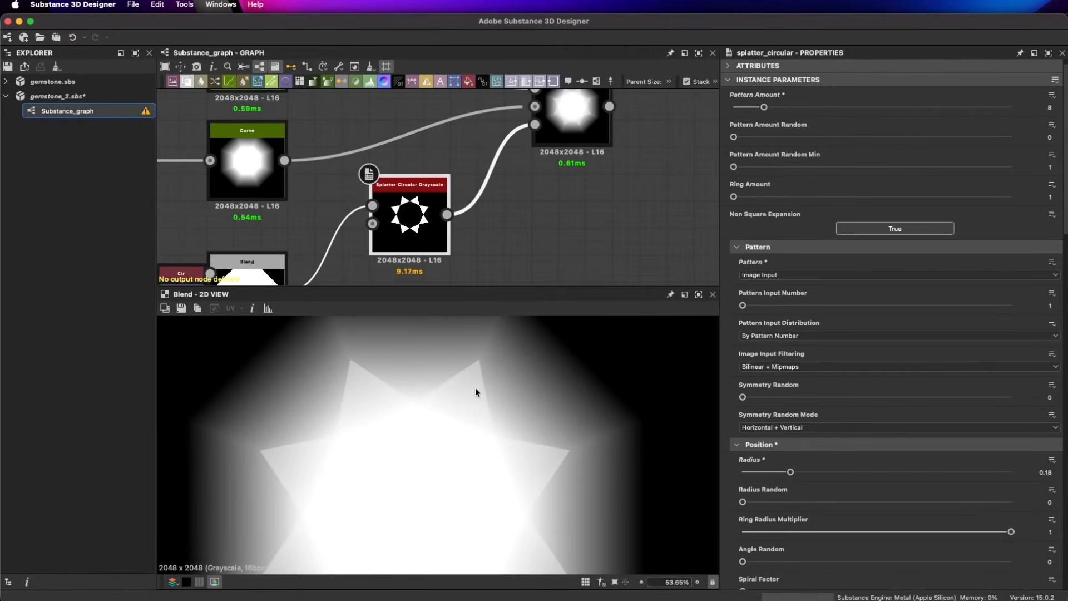
scroll(424, 455, "down", 4)
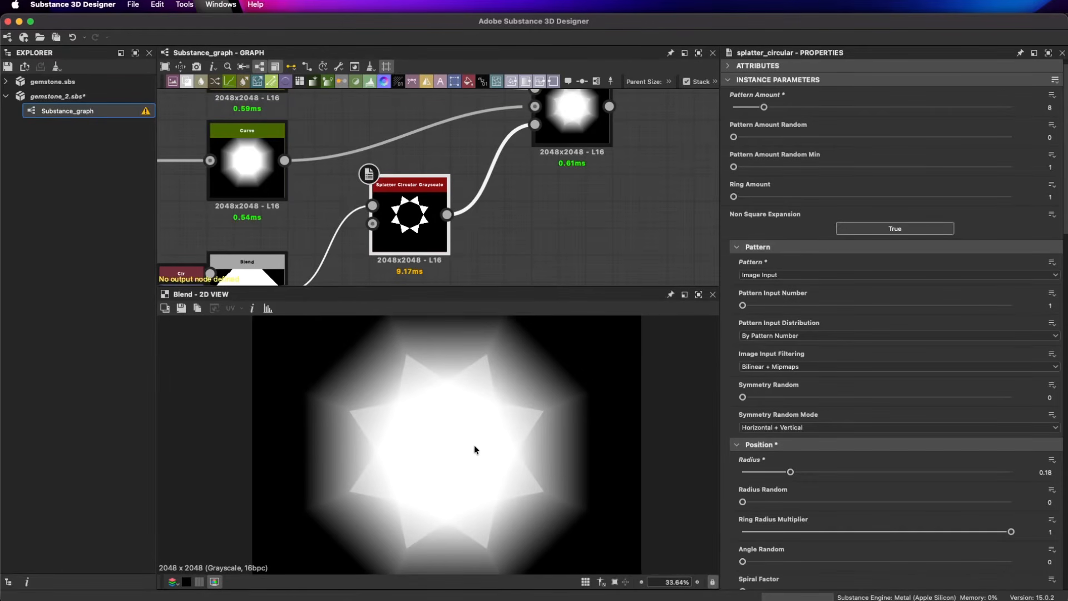
scroll(486, 188, "down", 2)
middle_click_drag(486, 188, 555, 225)
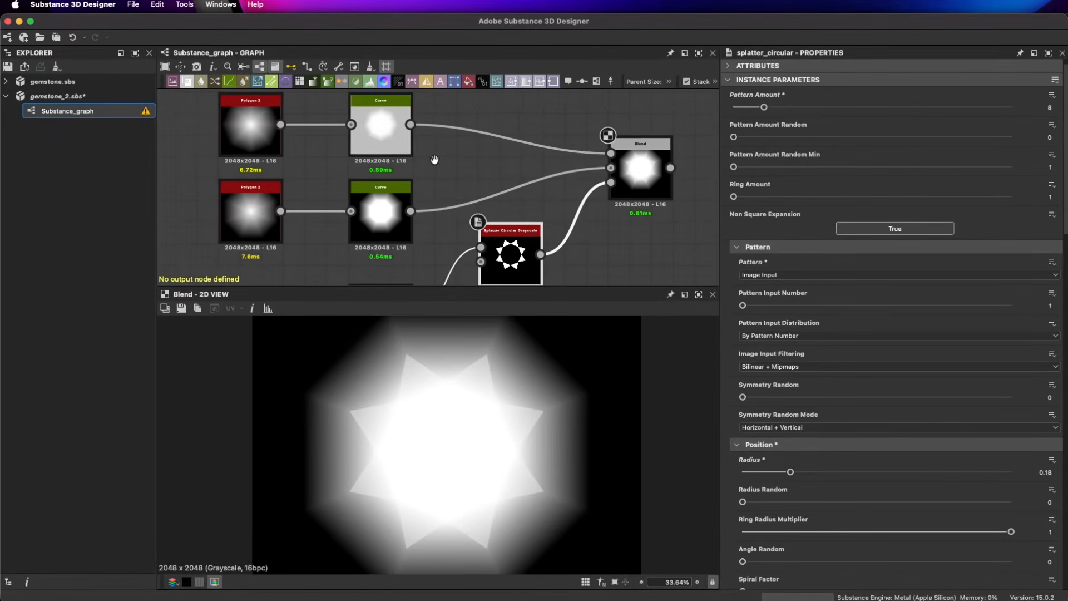
scroll(439, 167, "up", 1)
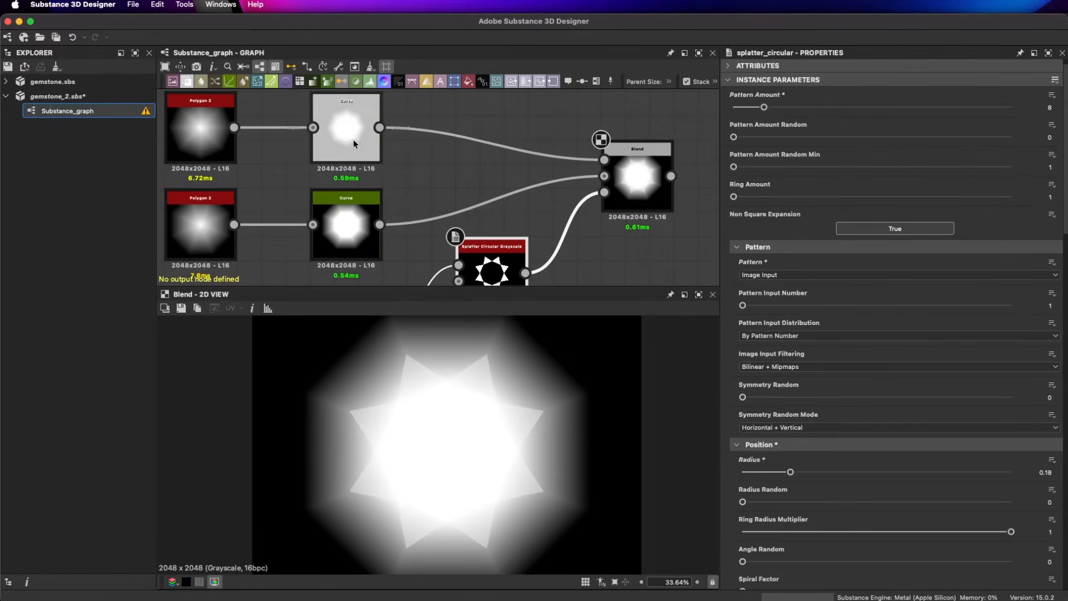
scroll(526, 423, "up", 5)
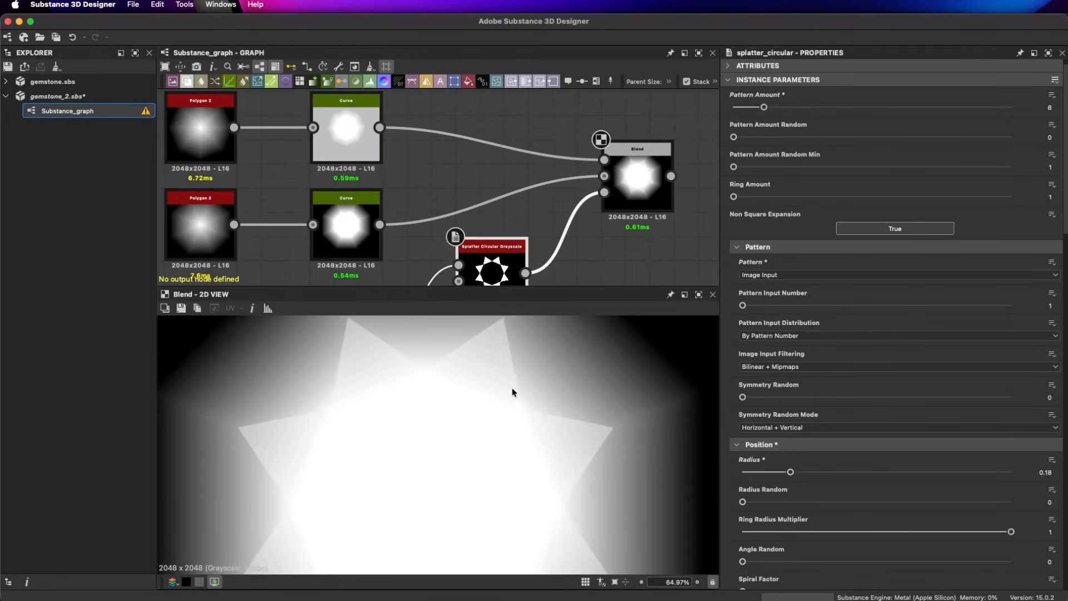
- Reshape the upper Curve by moving its top point to 0.64, 1.00 and its lower point to 0.47, 0.76
middle_click_drag(470, 233, 515, 245)
left_click(384, 136)
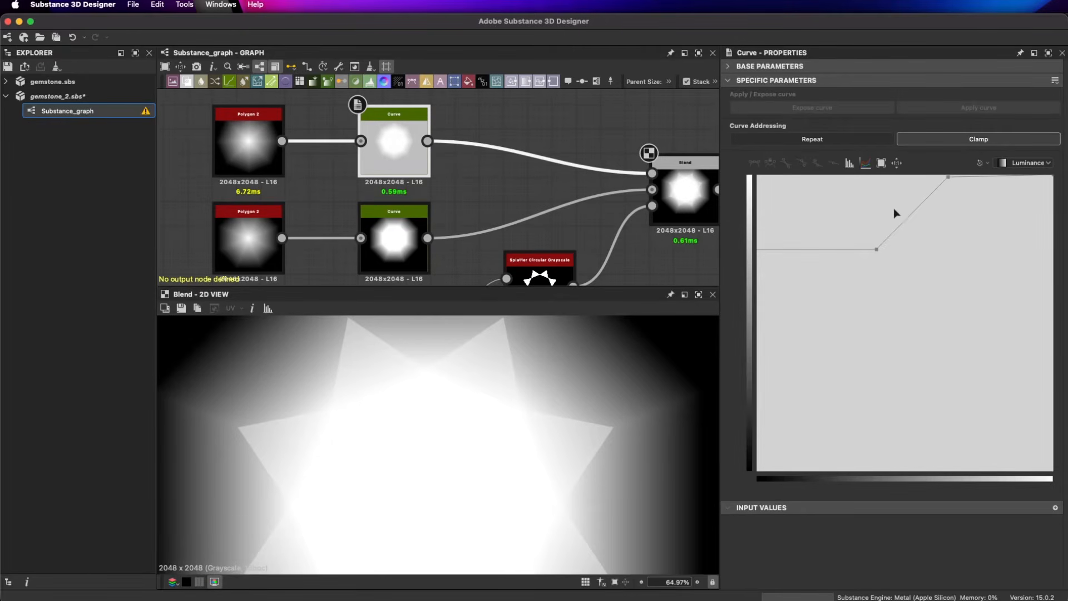
scroll(559, 385, "down", 3)
left_click_drag(948, 178, 946, 176)
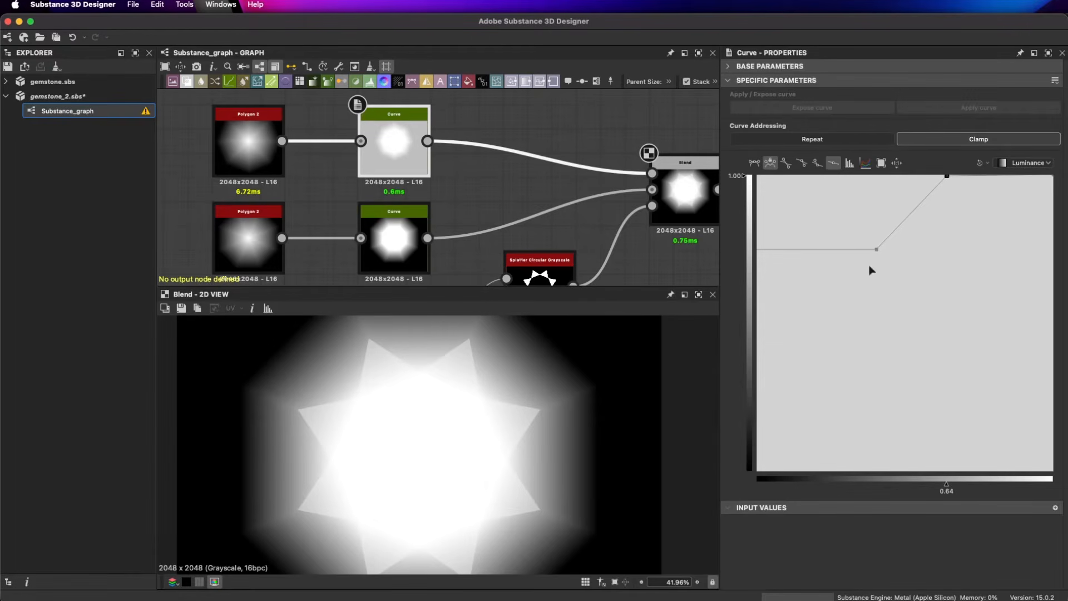
left_click_drag(877, 249, 897, 250)
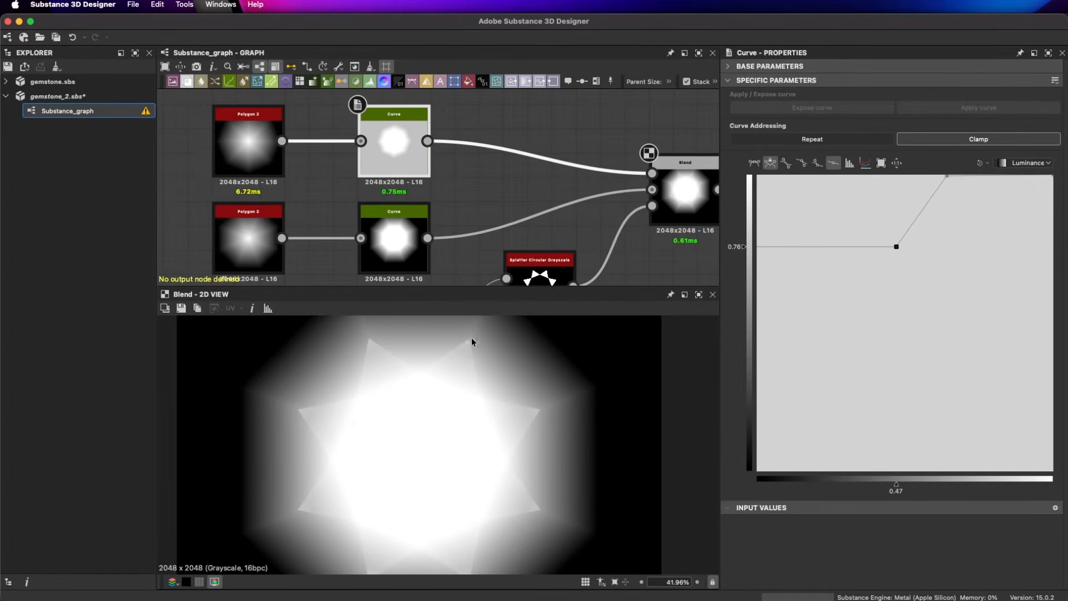
- Try a Radius of 0.16 on the circular splatter, inspect the blended result and undo the change
scroll(513, 218, "down", 1)
middle_click_drag(512, 218, 468, 165)
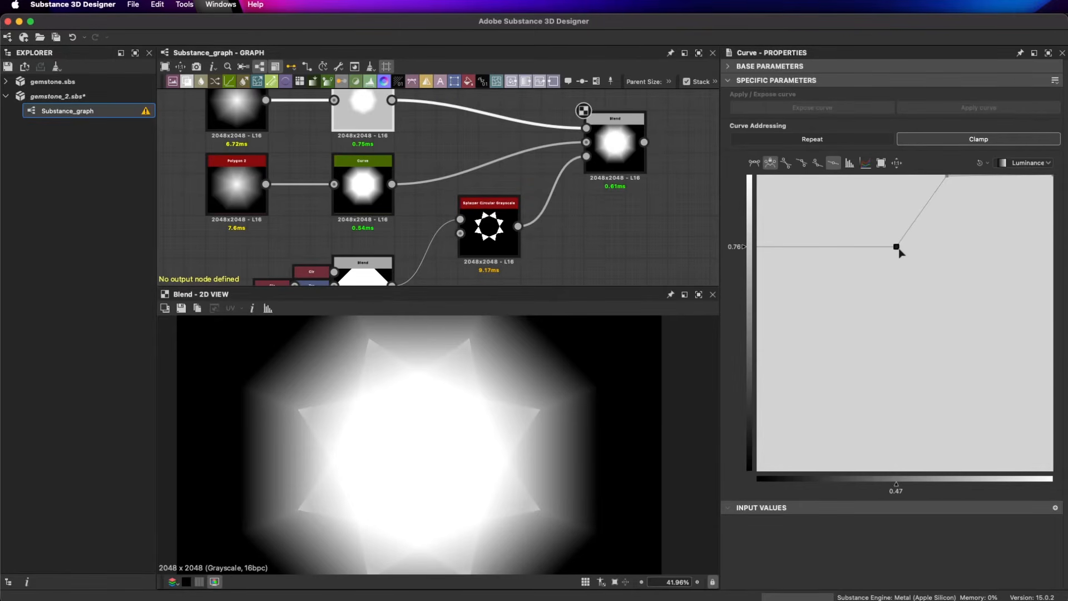
left_click(508, 244)
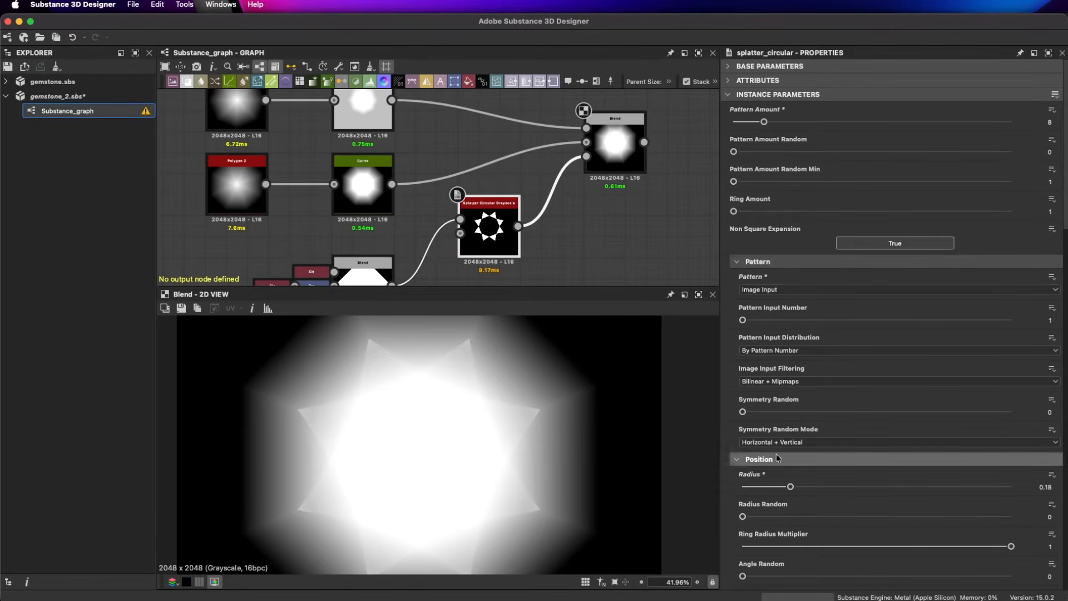
left_click_drag(791, 488, 786, 487)
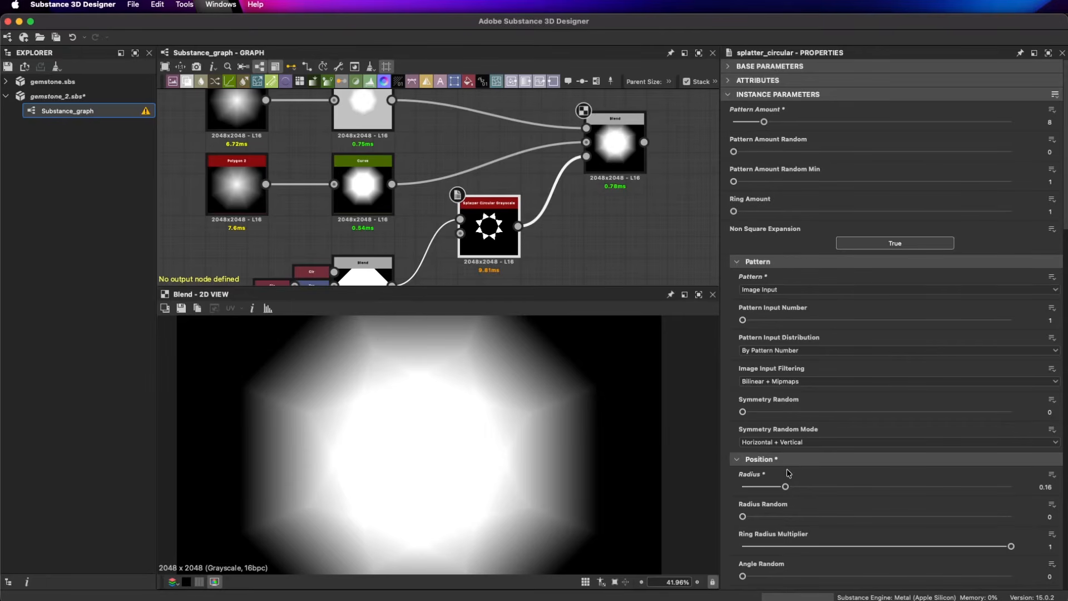
scroll(409, 367, "up", 5)
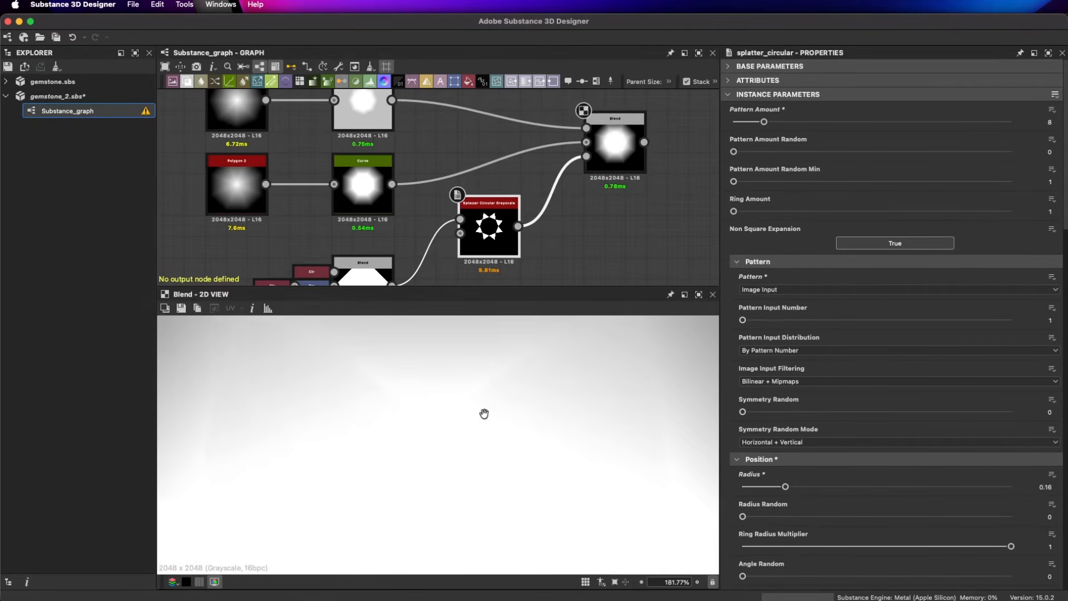
scroll(468, 409, "down", 3)
key("ctrl+z")
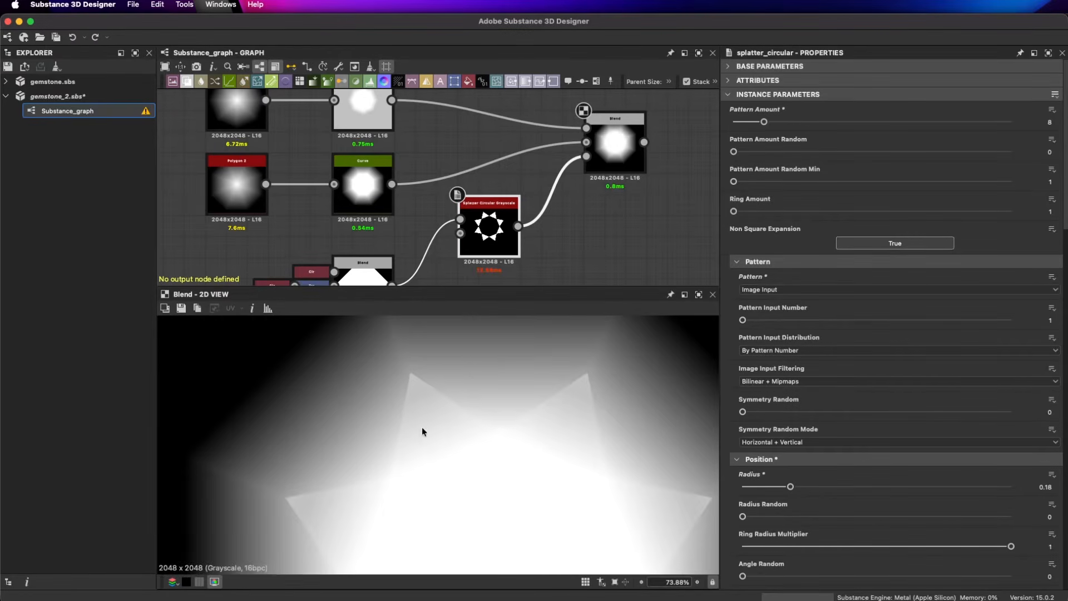
- Set the circular splatter's connected Size Y to 0.15 to shorten the triangular facets
scroll(422, 432, "down", 3)
scroll(907, 457, "down", 2)
scroll(906, 456, "down", 10)
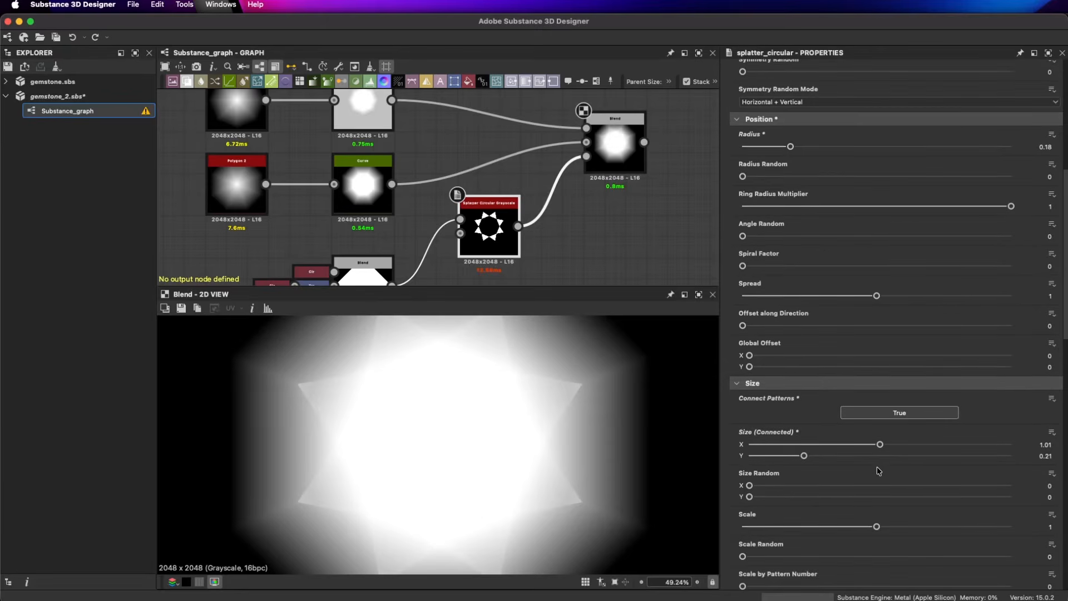
scroll(542, 408, "up", 1)
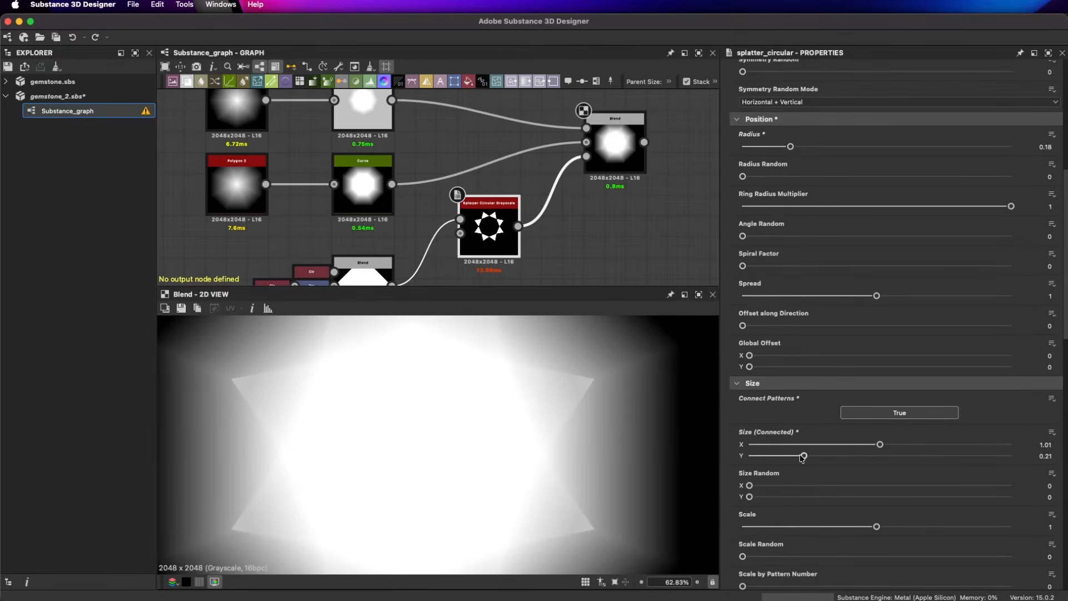
left_click_drag(804, 457, 787, 458)
scroll(566, 451, "down", 2)
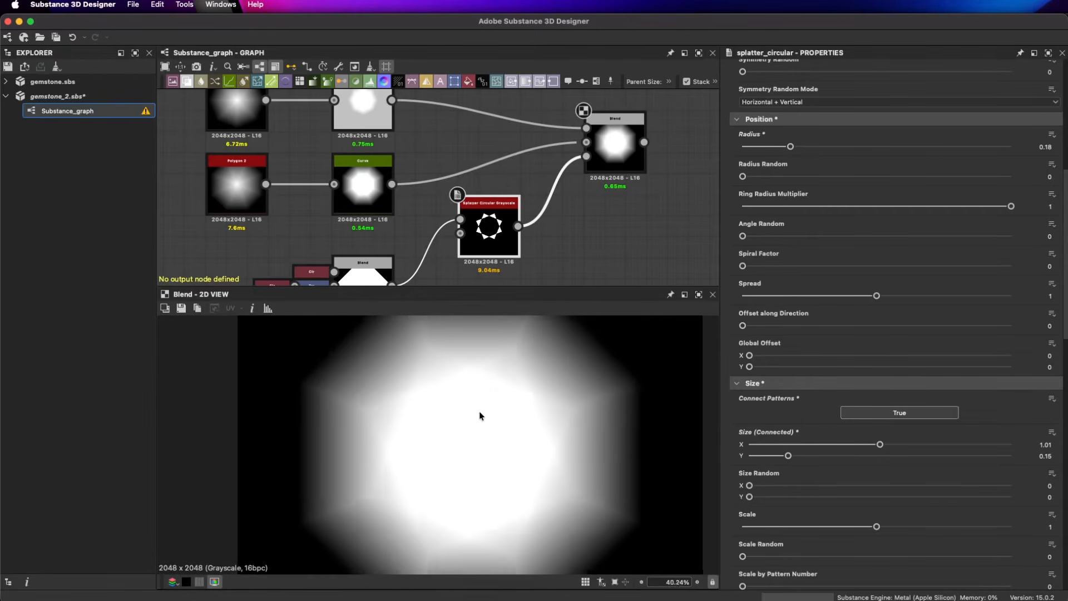
- Examine how the shortened facets meet the octagon's edges in the blended result and review the whole node graph
scroll(466, 404, "up", 2)
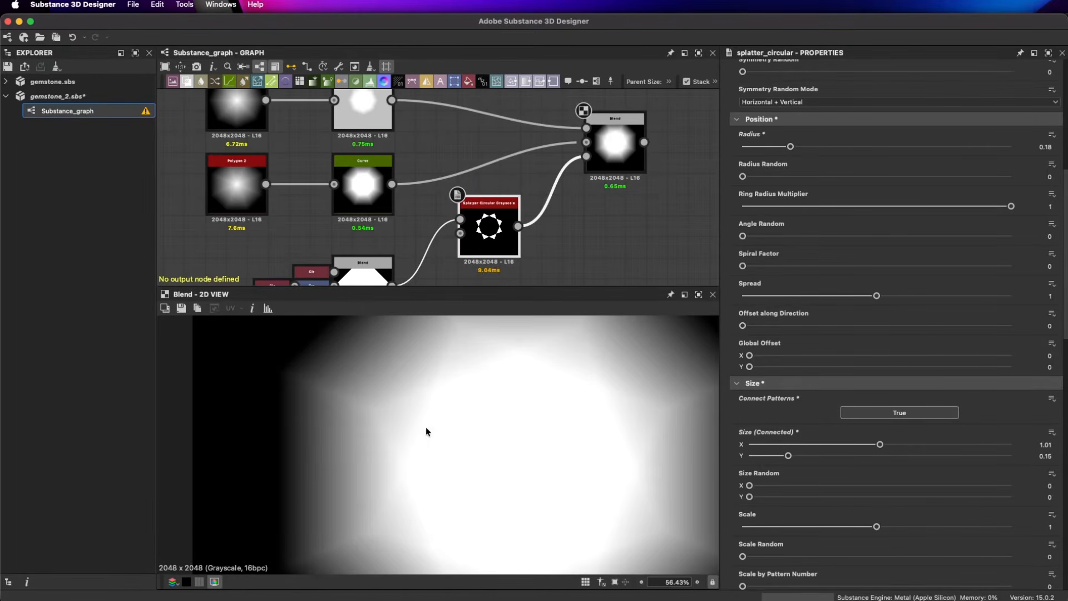
scroll(466, 409, "down", 2)
middle_click_drag(598, 471, 483, 434)
scroll(529, 443, "down", 1)
scroll(493, 434, "up", 1)
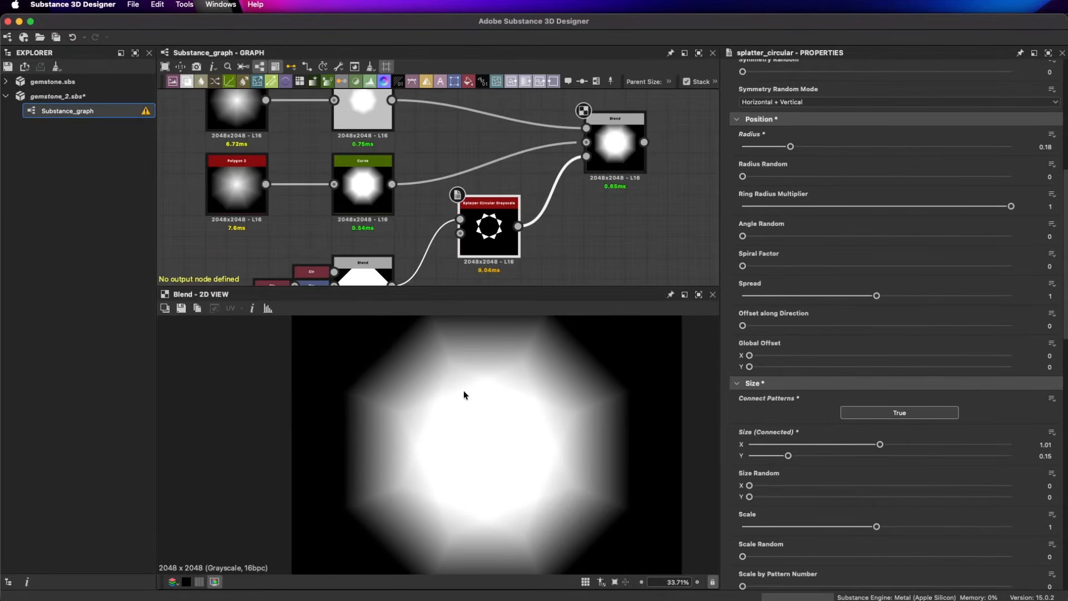
scroll(468, 399, "up", 1)
scroll(413, 371, "up", 1)
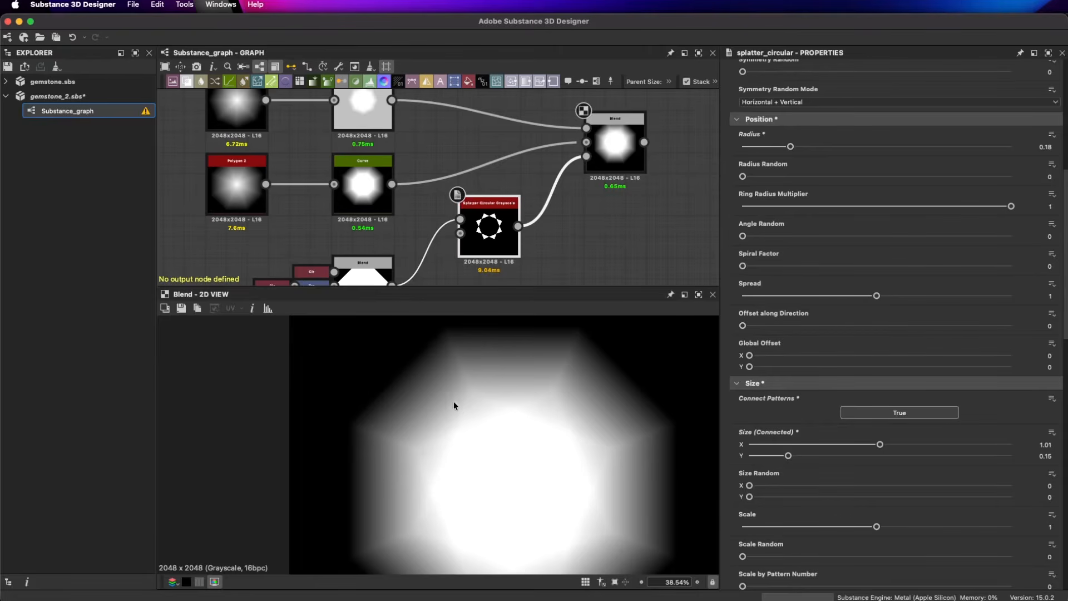
scroll(537, 462, "down", 2)
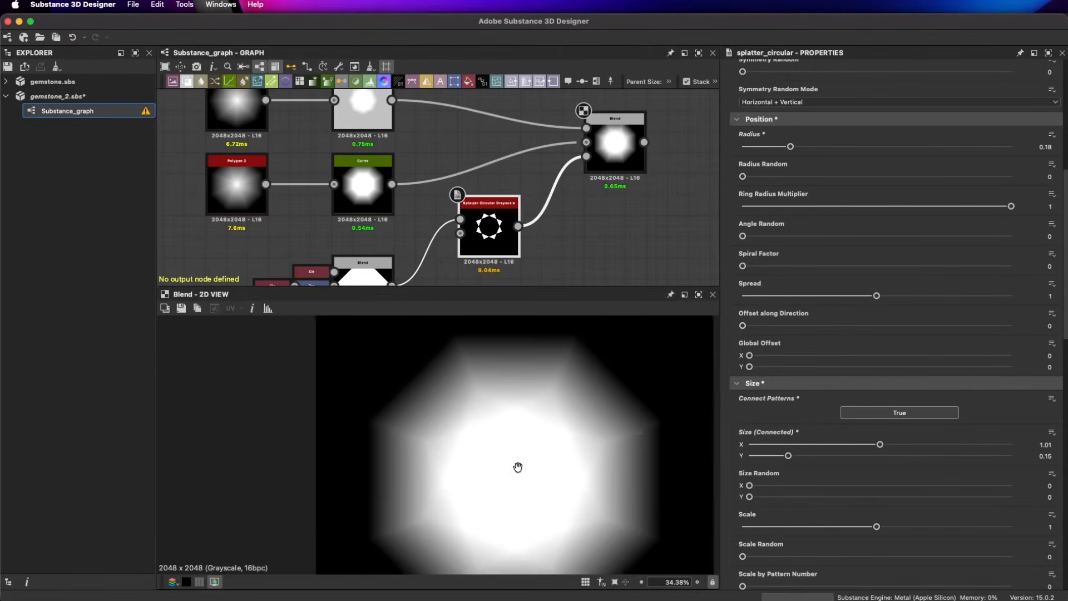
scroll(545, 473, "down", 6)
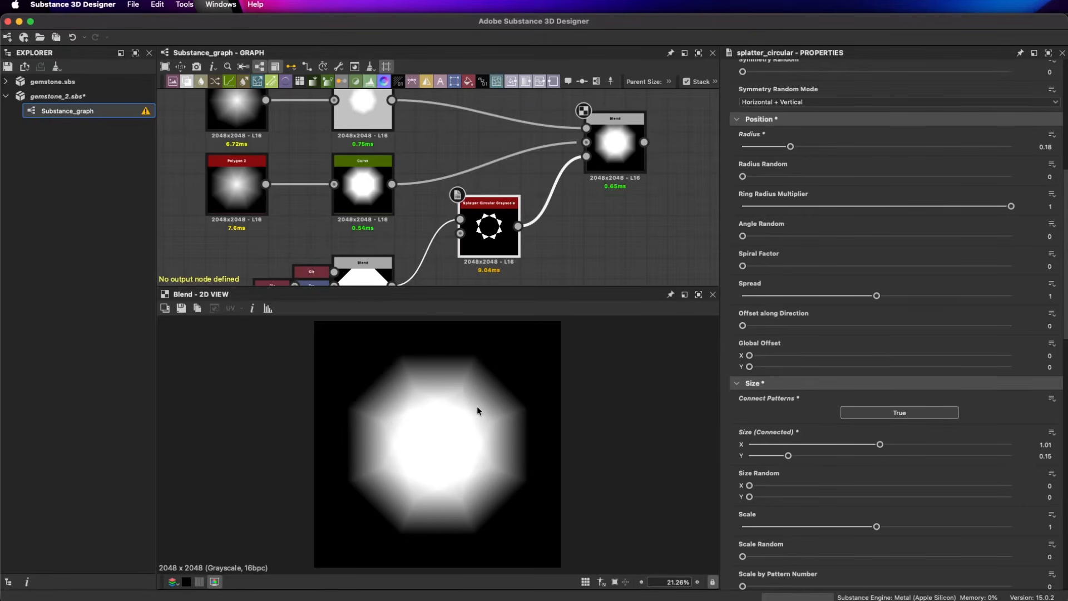
scroll(470, 177, "down", 4)
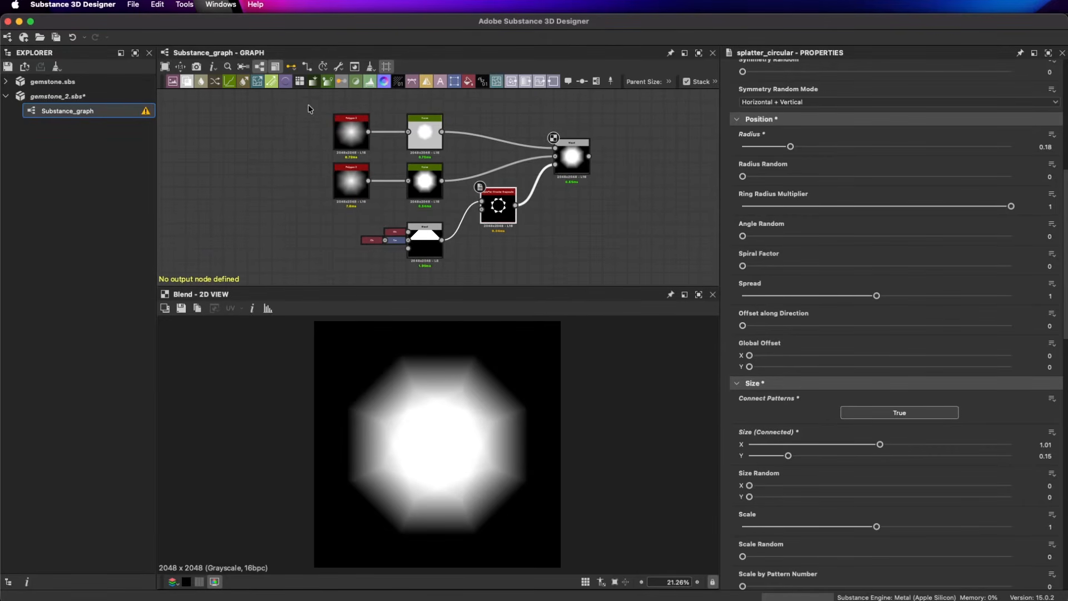
scroll(588, 236, "up", 2)
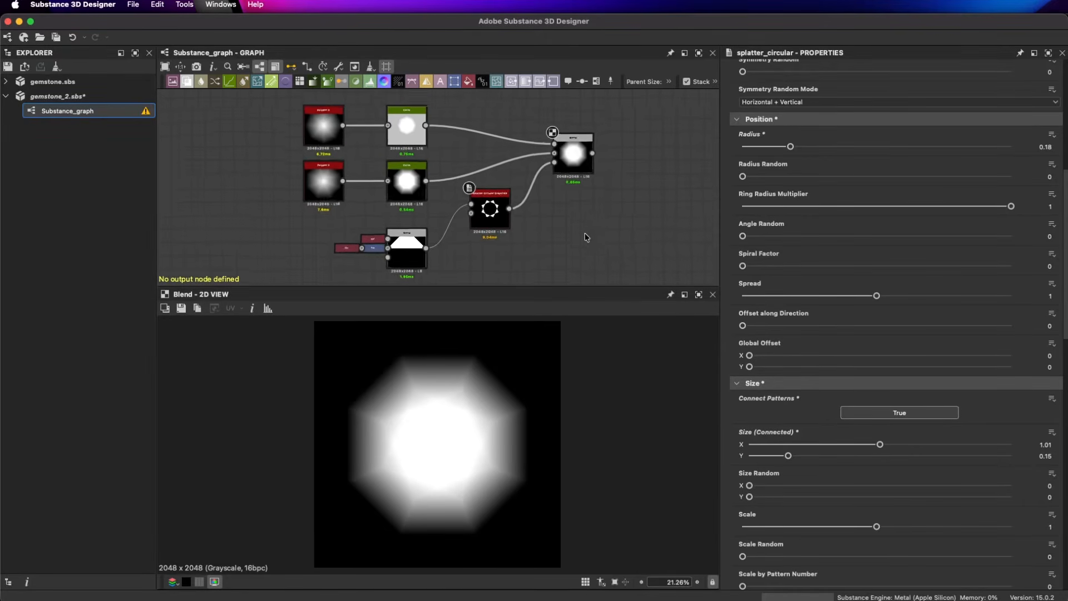
scroll(499, 396, "up", 3)
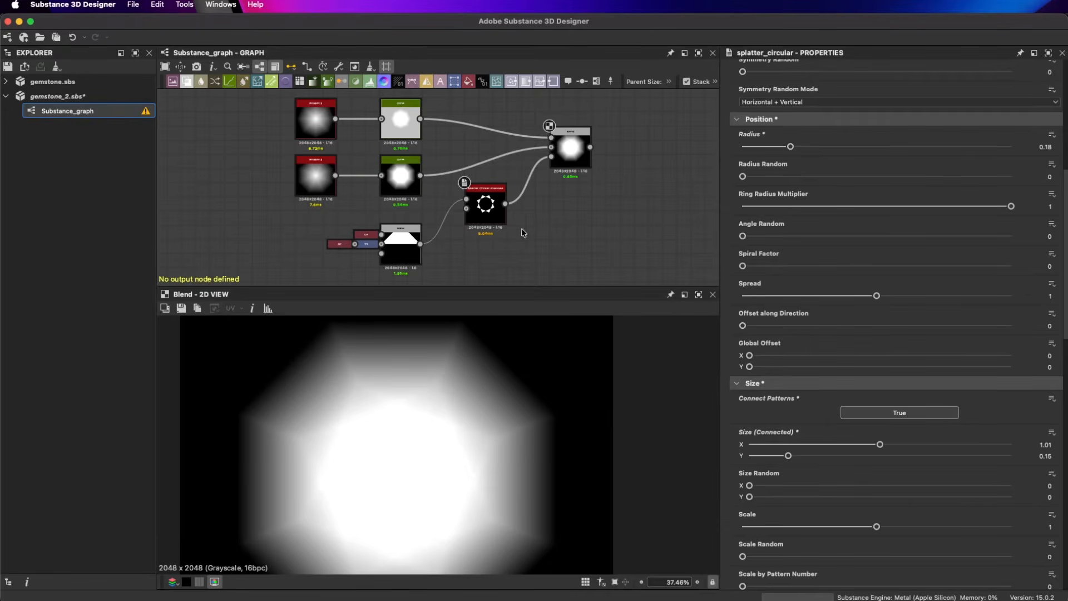
scroll(523, 234, "down", 2)
scroll(439, 388, "down", 2)
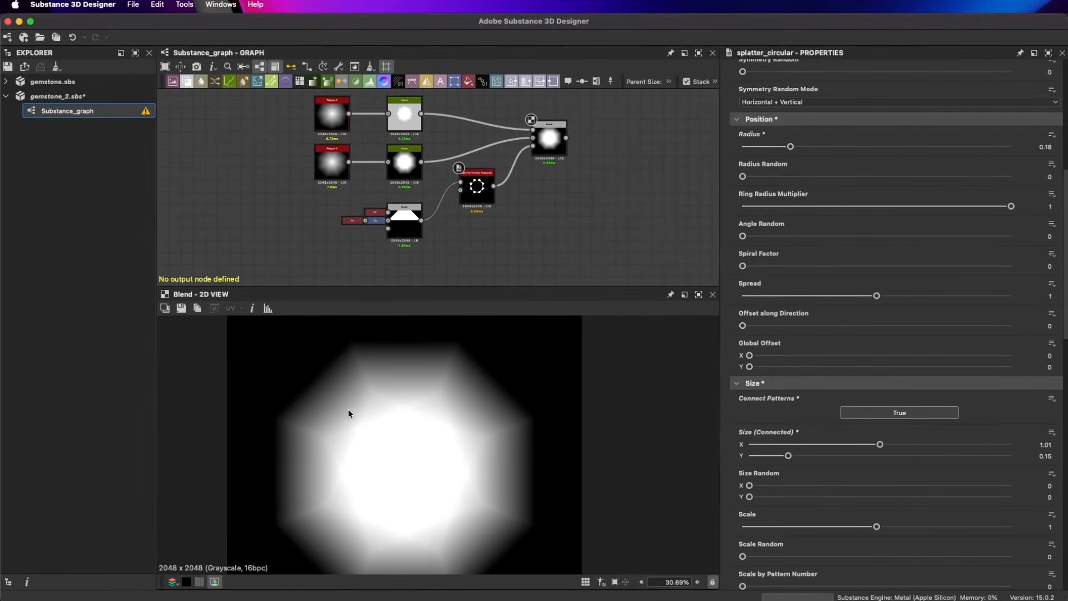
- Duplicate the circular splatter with its input connection, place the copy below the original and preview it
middle_click_drag(459, 220, 425, 179)
scroll(447, 172, "up", 2)
middle_click_drag(486, 193, 512, 193)
scroll(477, 188, "up", 2)
scroll(513, 192, "down", 1)
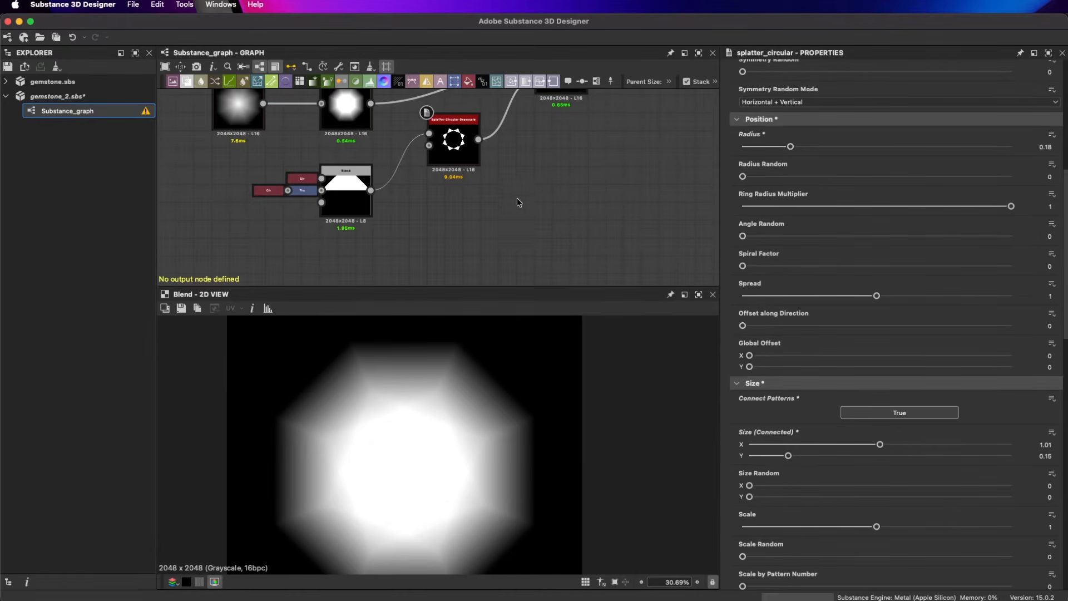
left_click(453, 139)
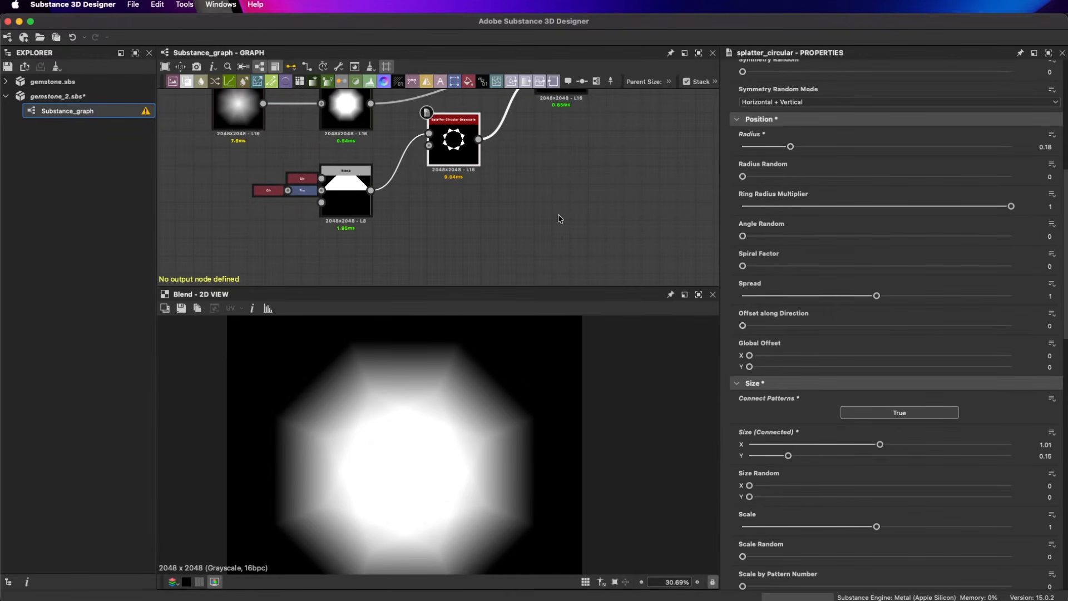
key("ctrl+d")
left_click_drag(558, 213, 453, 229)
scroll(526, 237, "down", 1)
scroll(459, 406, "down", 1)
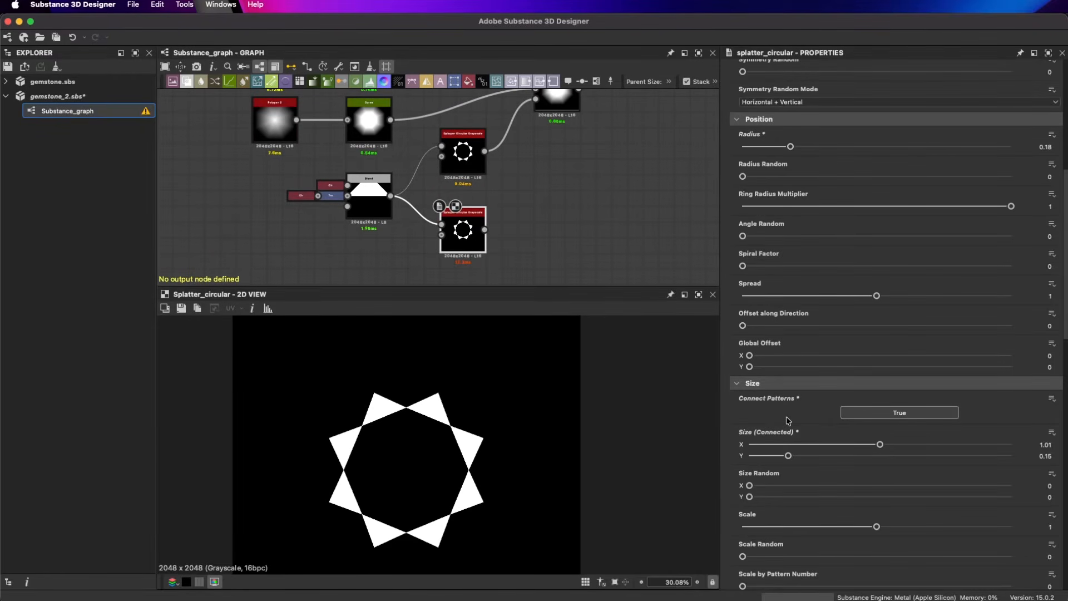
- Set the duplicated splatter's Radius to 0.31 and its Pattern Rotation to 180 degrees
scroll(786, 419, "down", 2)
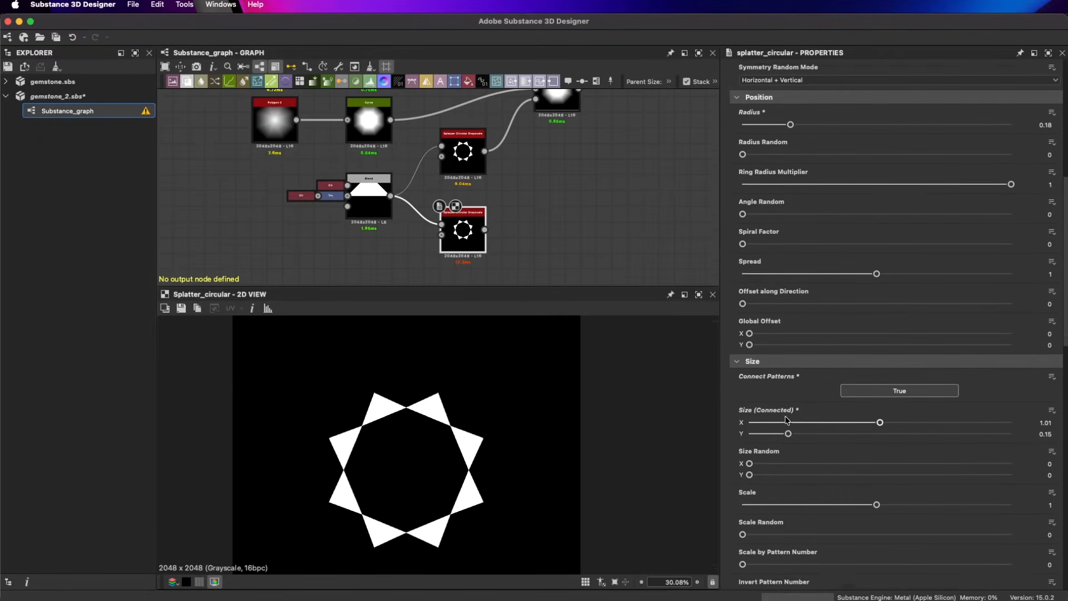
scroll(786, 418, "up", 1)
left_click_drag(793, 141, 827, 150)
scroll(425, 453, "down", 3)
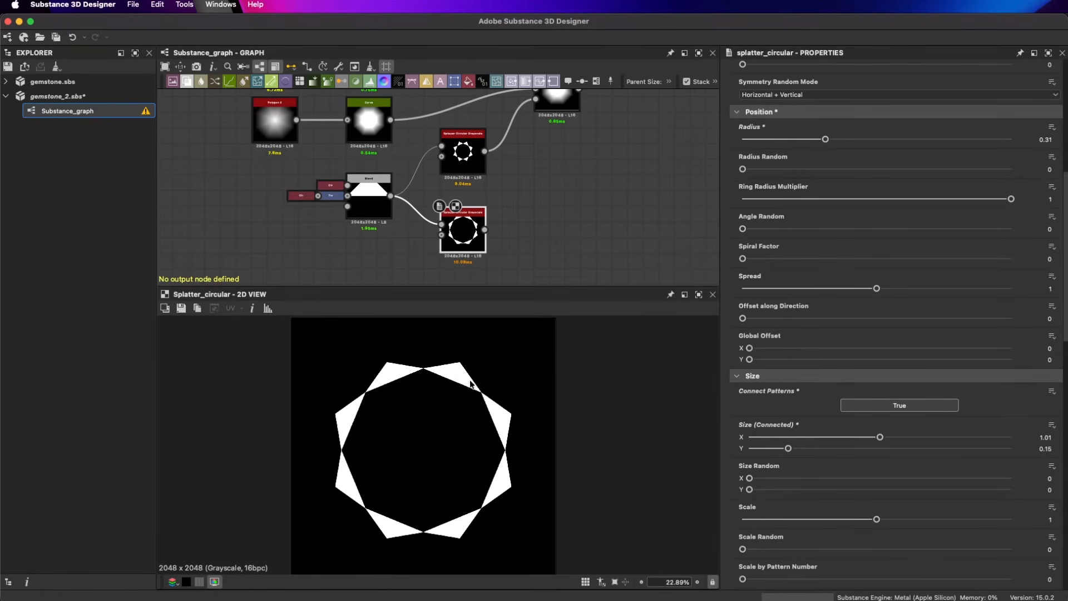
scroll(730, 432, "down", 10)
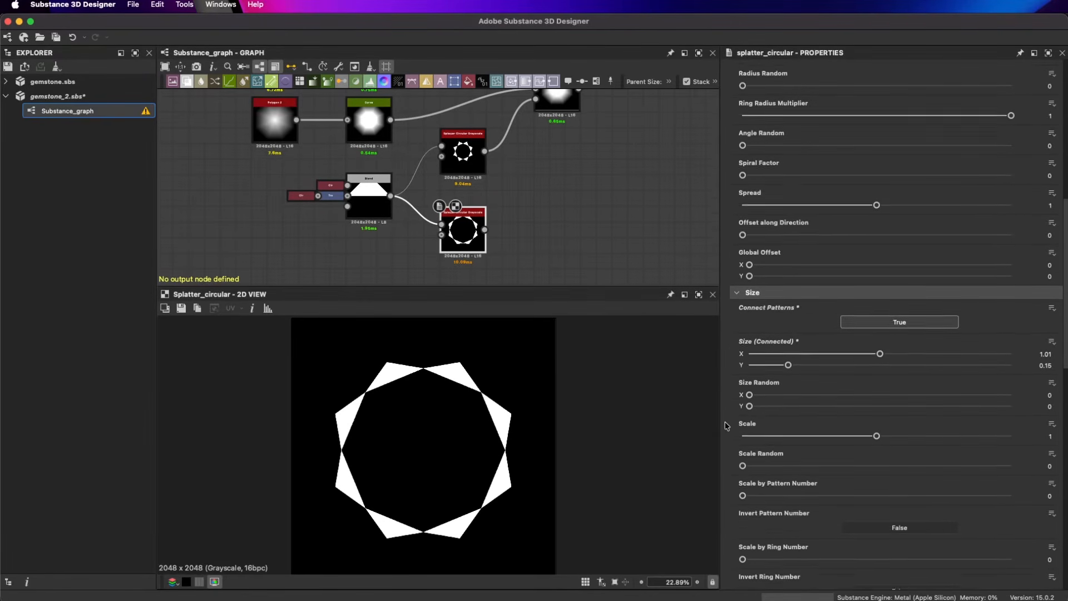
scroll(730, 429, "down", 5)
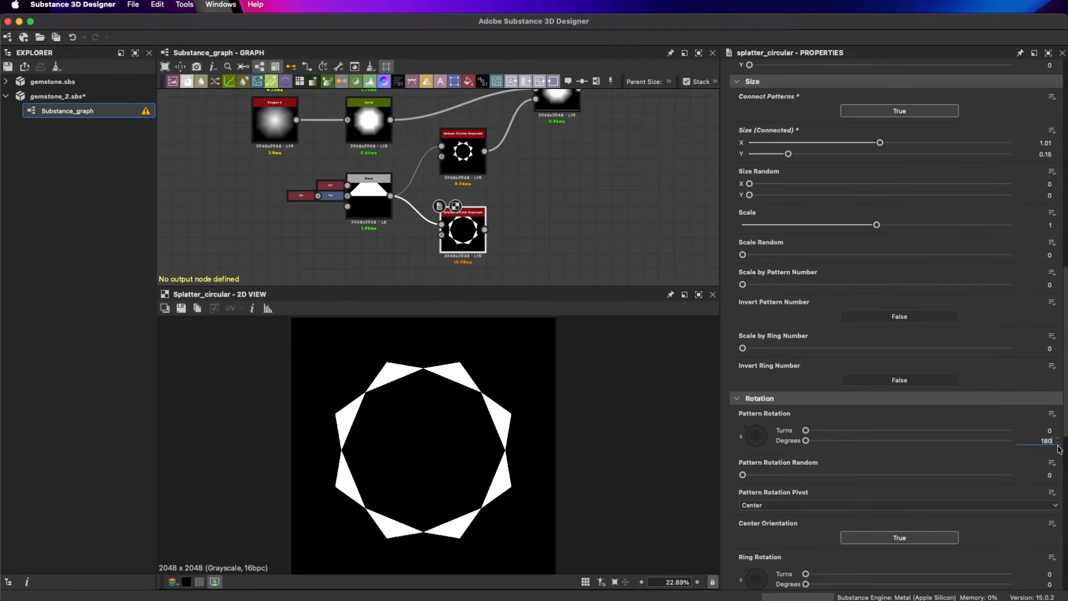
key("Return")
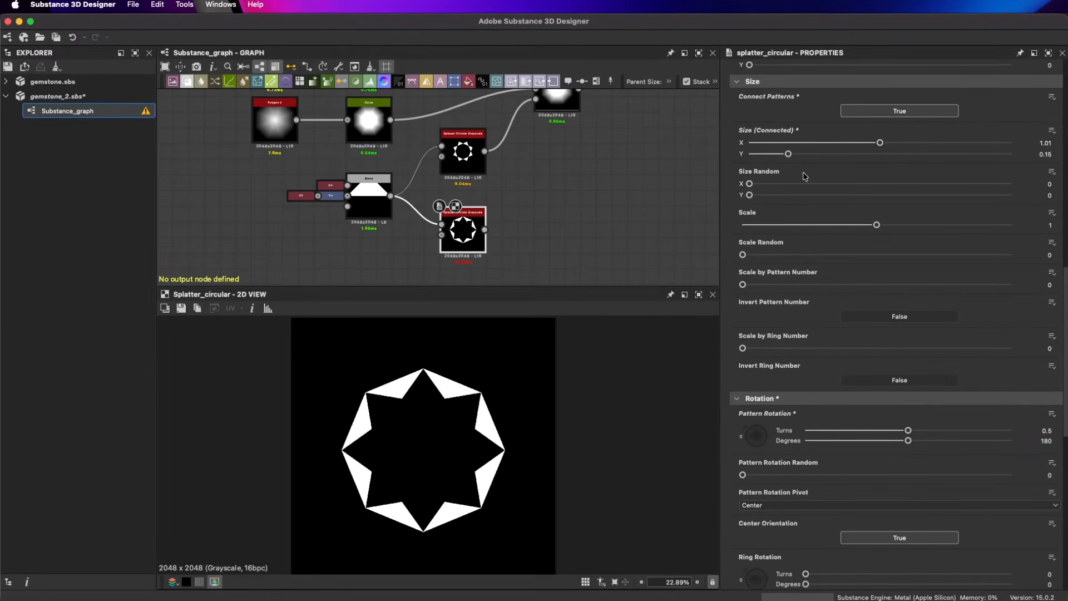
- Set the duplicated splatter's Radius to 0.37 and its connected Size Y to 0.18
scroll(813, 325, "up", 5)
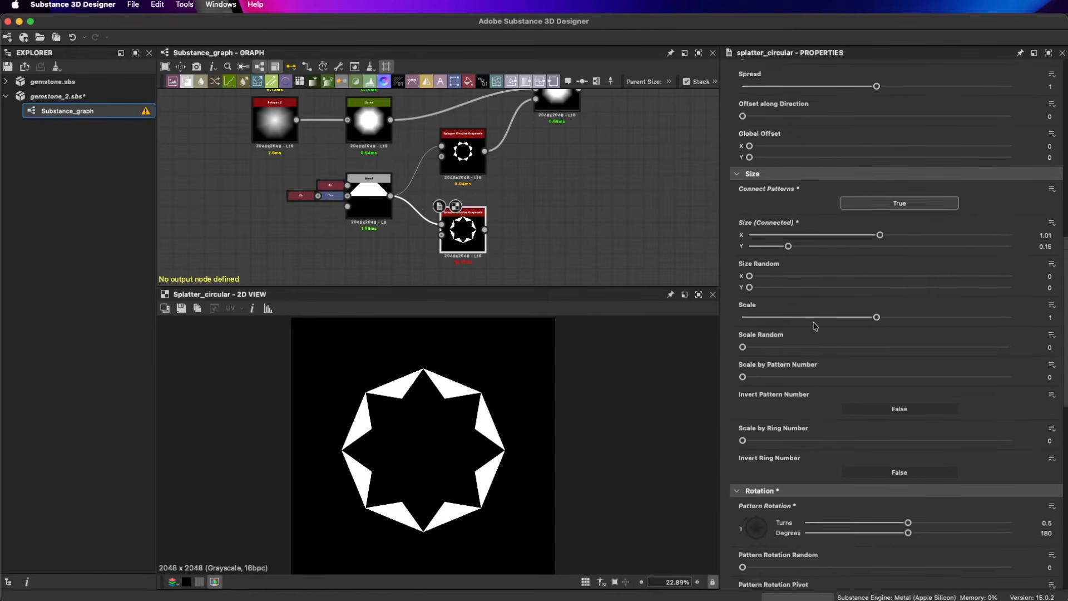
left_click_drag(826, 100, 842, 101)
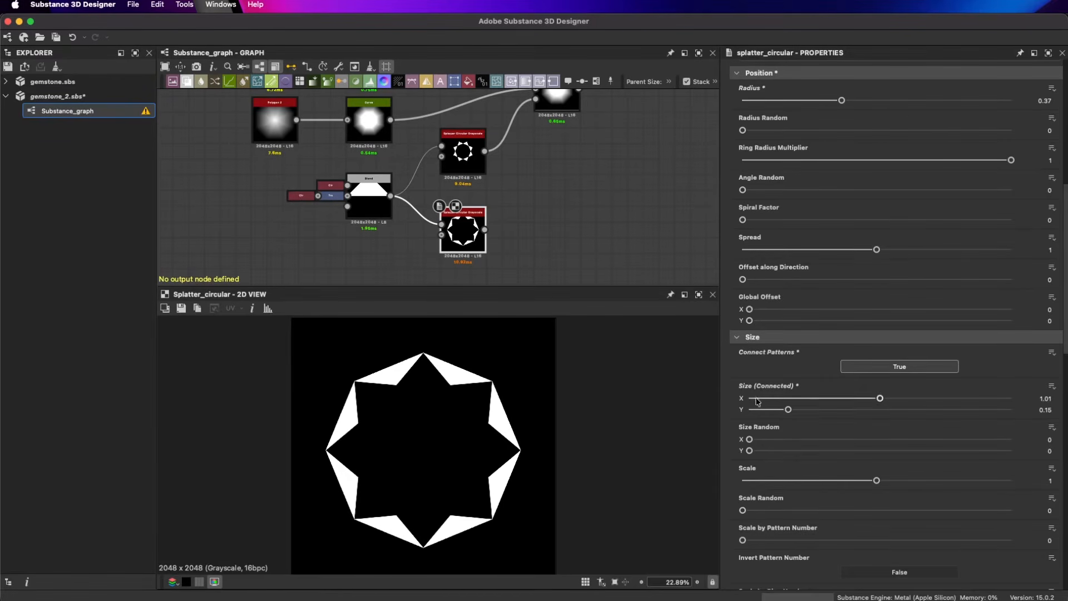
left_click_drag(789, 411, 796, 410)
- Add a new Blend node after the existing final Blend in the graph
scroll(527, 237, "down", 2)
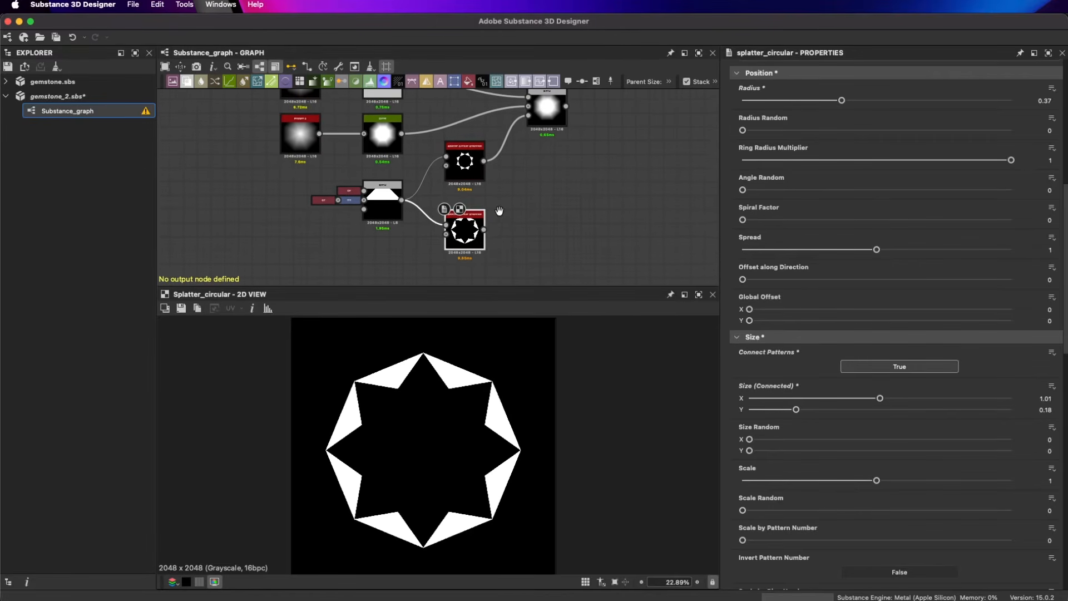
scroll(524, 184, "down", 2)
middle_click_drag(524, 166, 528, 217)
key("space")
type("bl")
key("Return")
- Connect the duplicated splatter's output to the new Blend's Opacity input as a mask
scroll(472, 234, "up", 1)
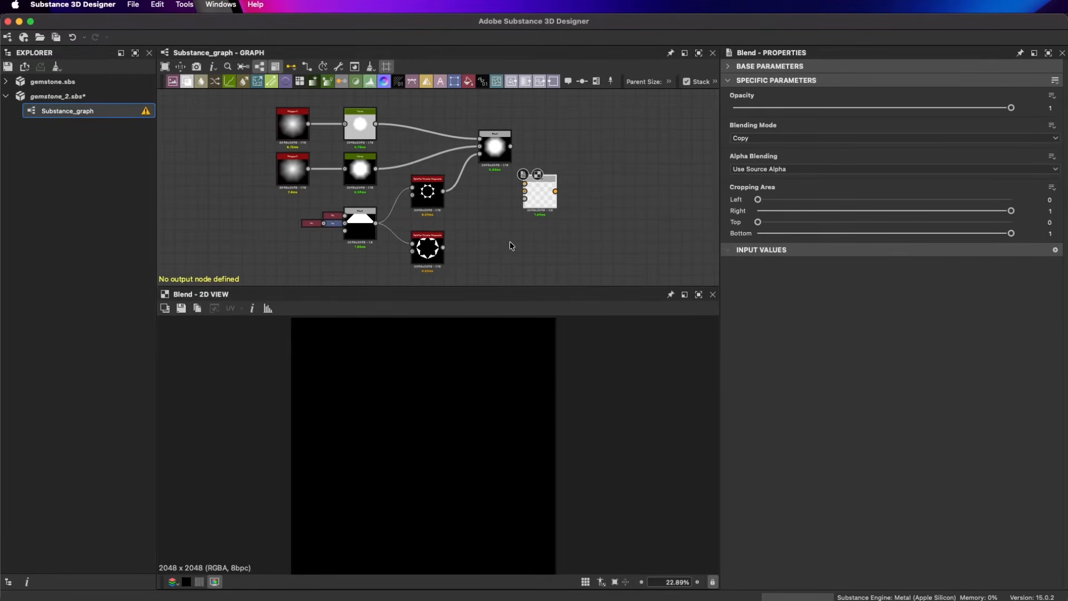
scroll(434, 256, "up", 2)
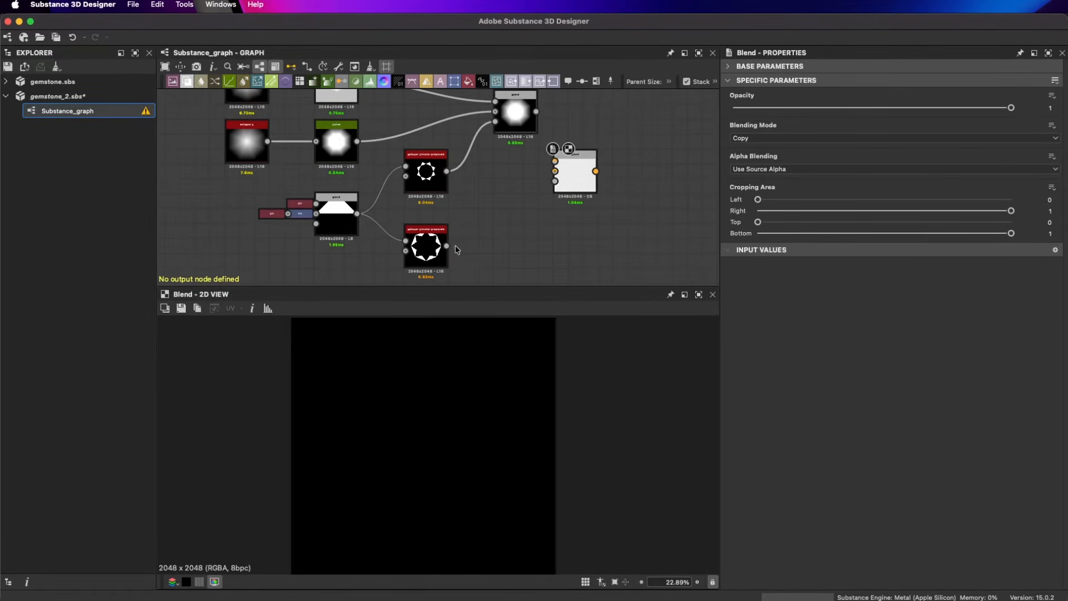
left_click_drag(446, 248, 628, 159)
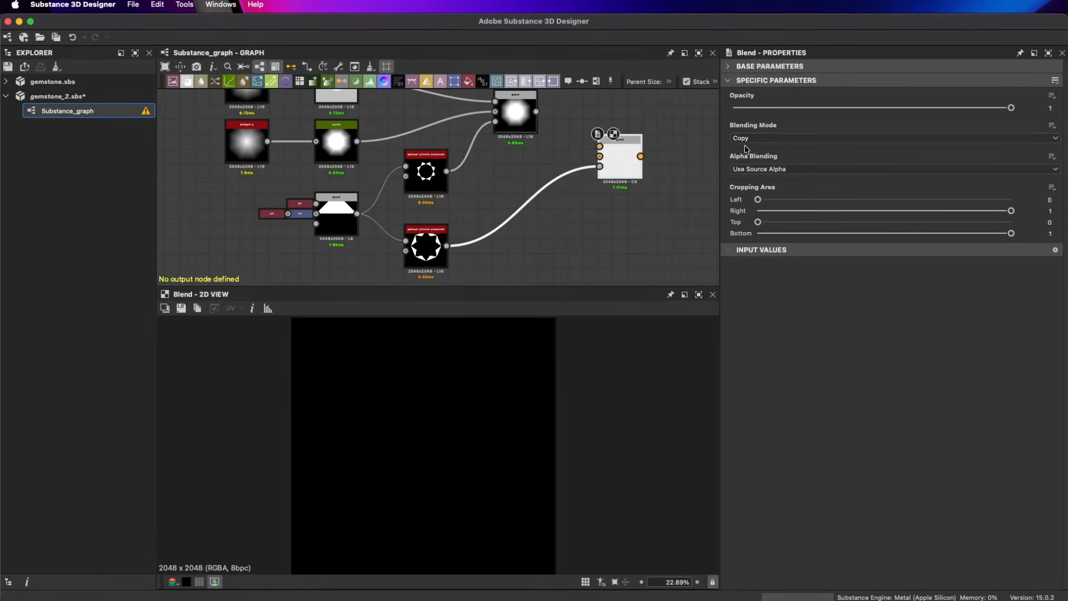
- Preview the first Blend and connect its output to the new Blend's Background input
scroll(592, 206, "down", 2)
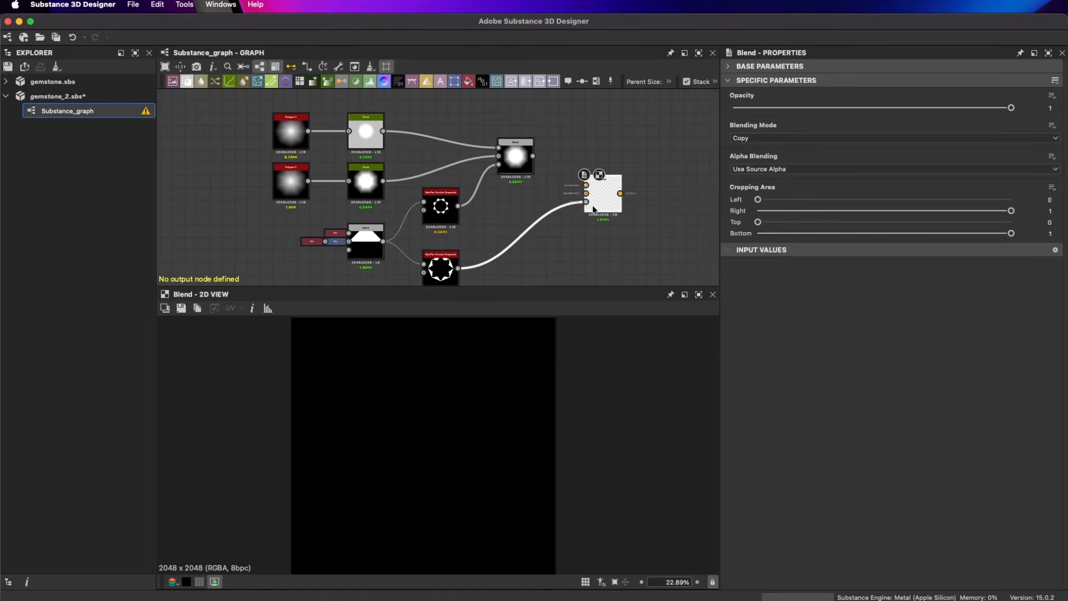
scroll(556, 162, "up", 5)
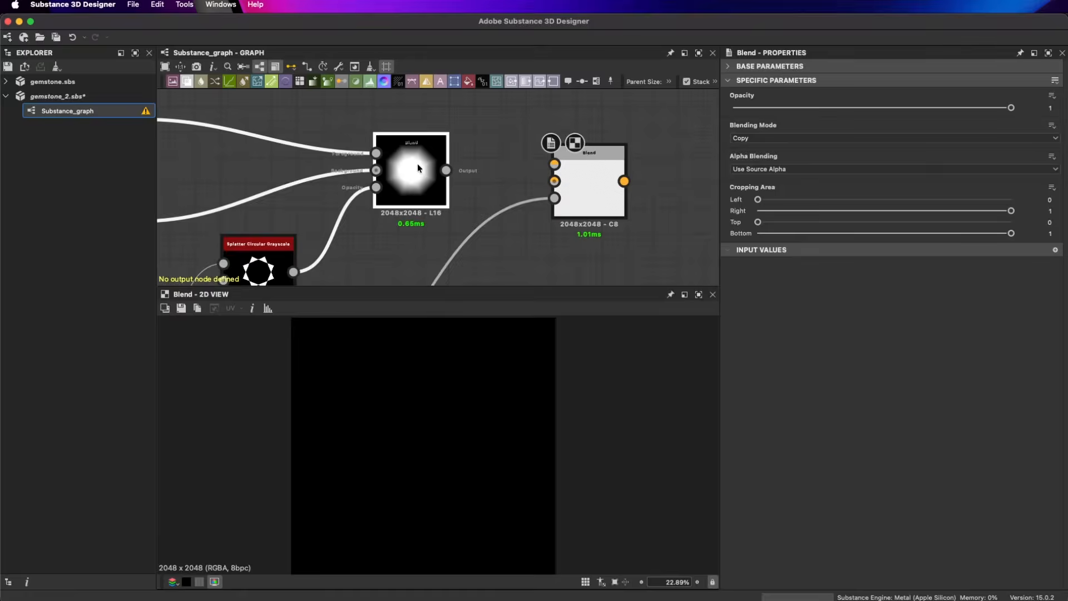
double_click(417, 163)
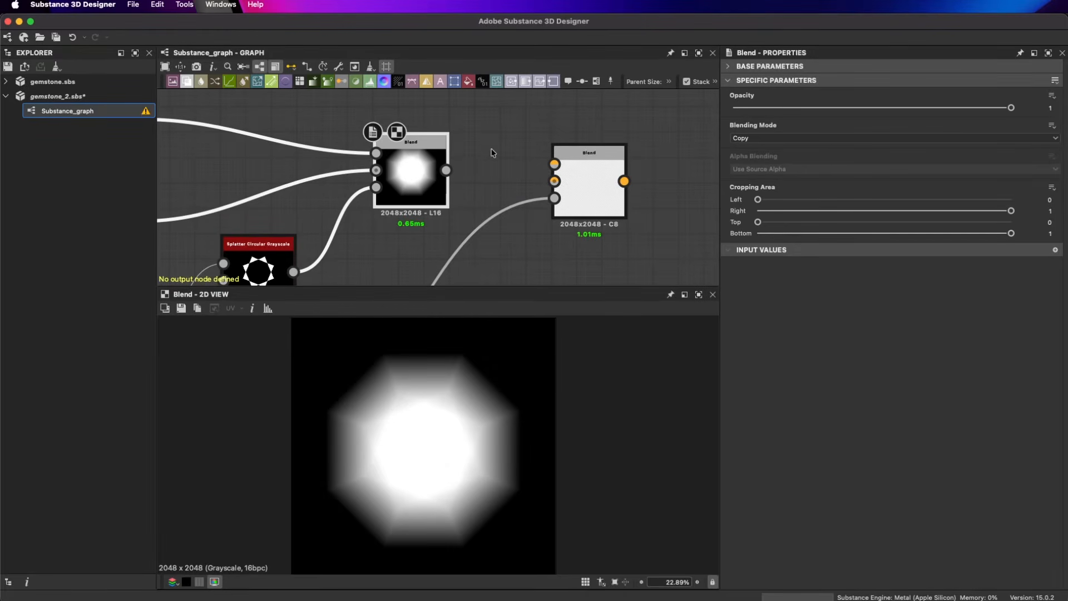
left_click_drag(591, 183, 601, 172)
left_click_drag(446, 170, 563, 171)
scroll(483, 241, "down", 1)
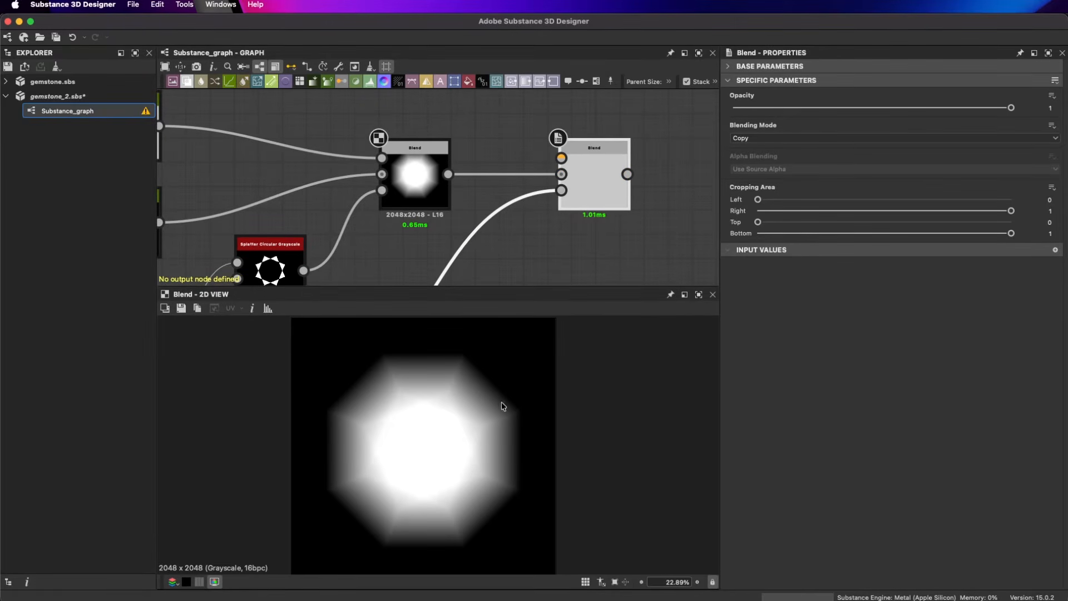
- Space the new Blend node farther from the first Blend and preview the upper Polygon 2 shape
left_click_drag(593, 178, 629, 178)
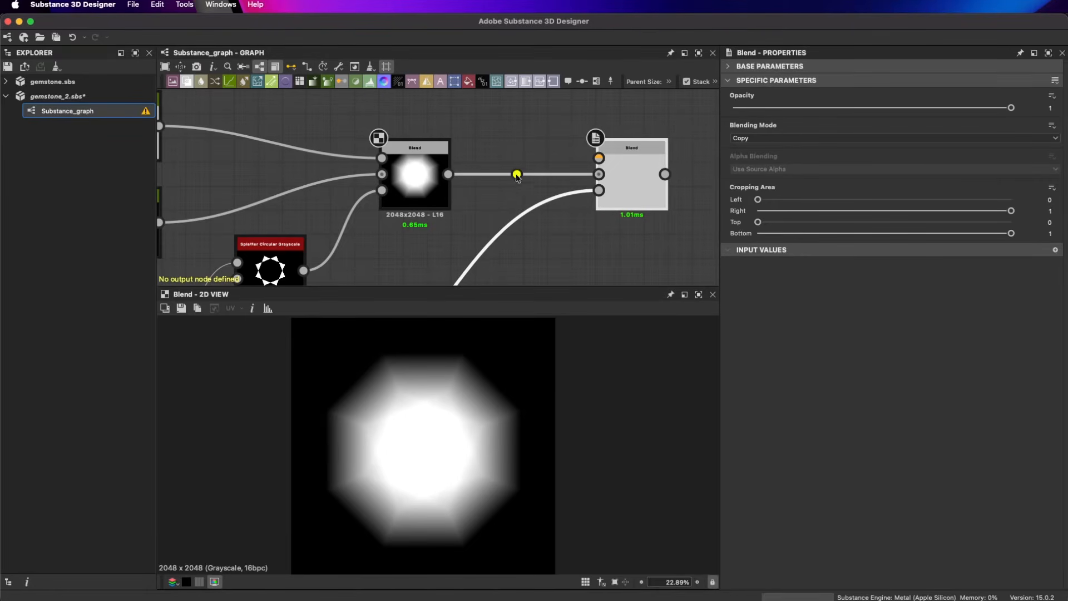
scroll(524, 178, "down", 5)
middle_click_drag(420, 143, 471, 156)
scroll(316, 154, "up", 3)
scroll(337, 154, "up", 3)
left_click(393, 162)
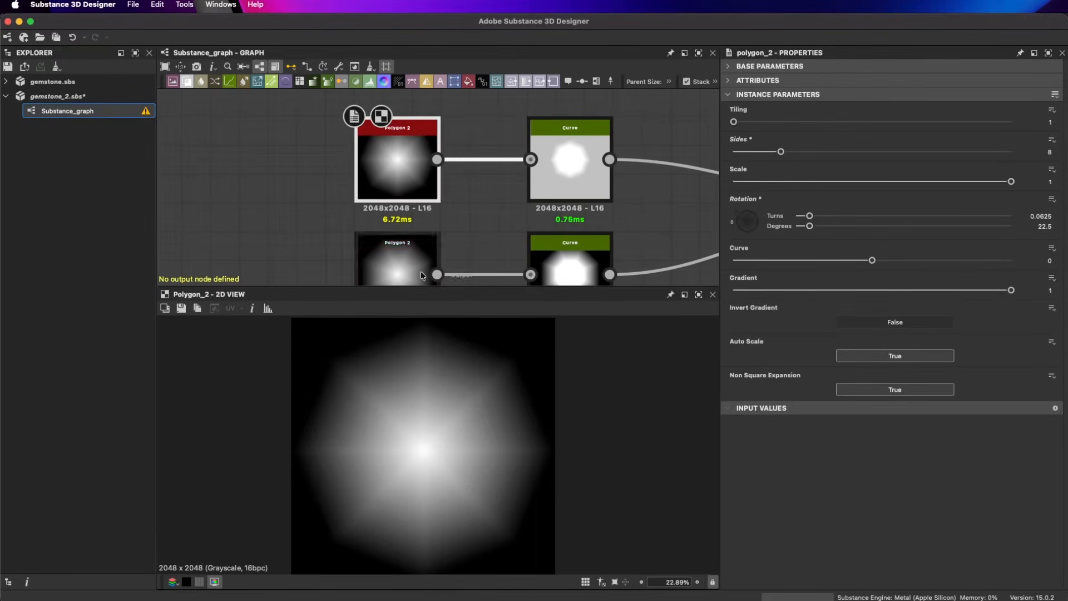
scroll(394, 165, "up", 3)
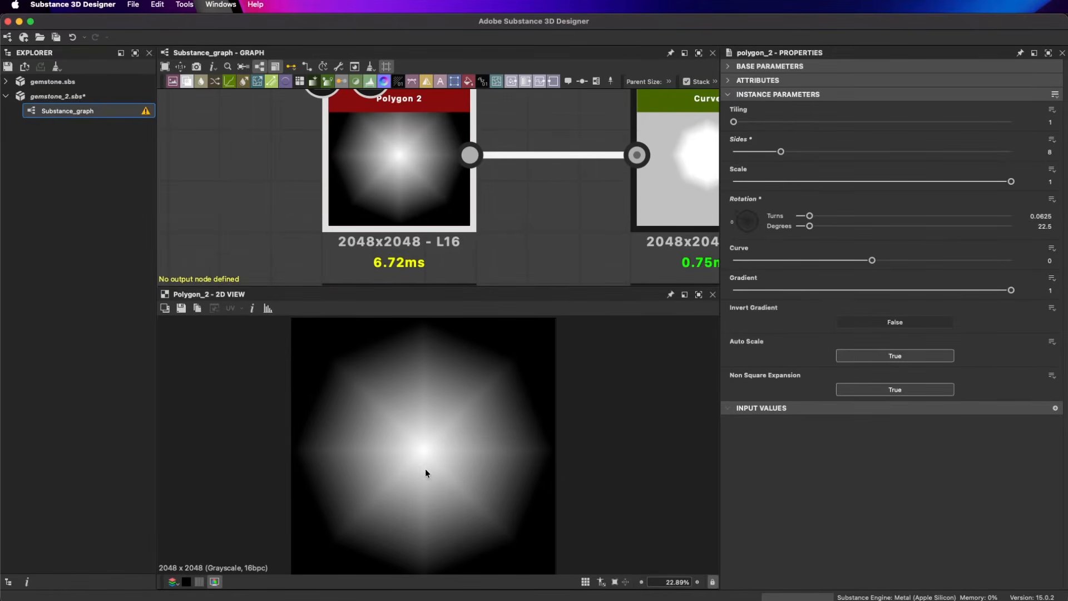
scroll(405, 131, "down", 5)
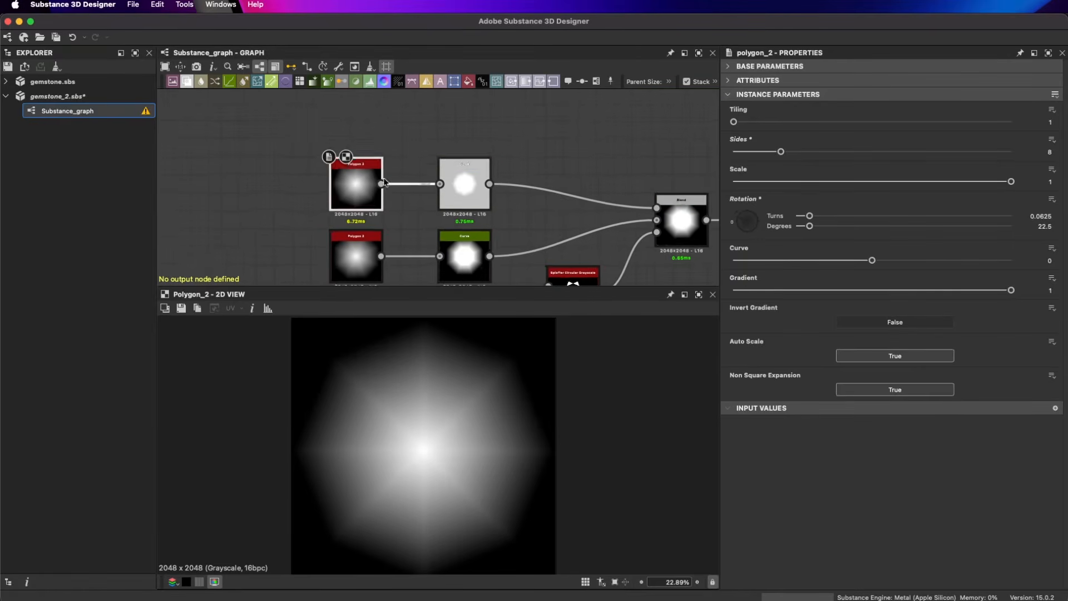
- Duplicate the Curve node fed by the upper Polygon 2 and place the copy above the original
left_click(435, 183)
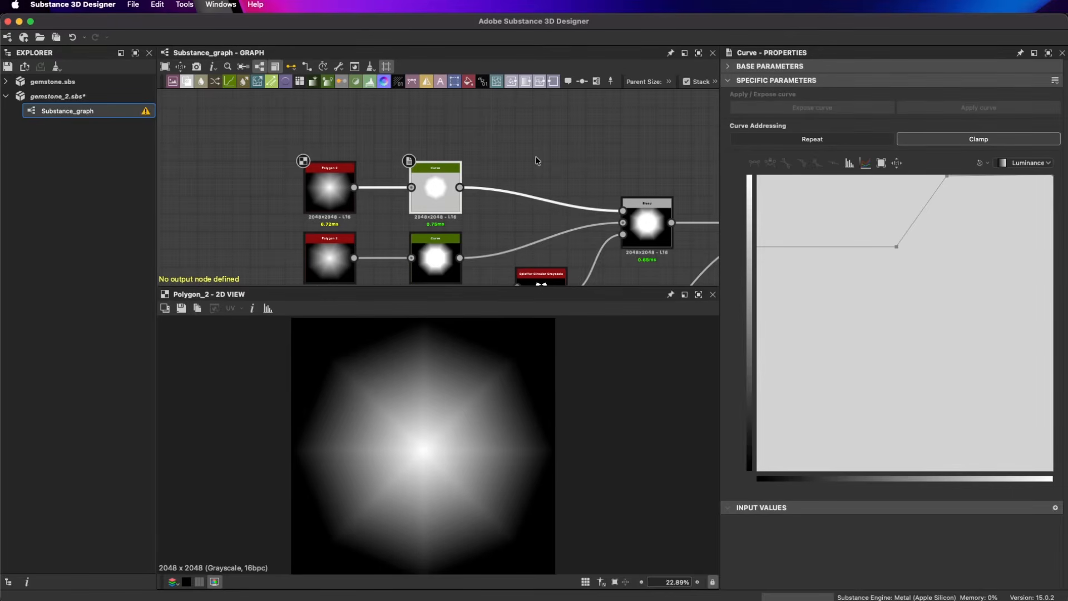
key("super+d")
left_click_drag(546, 165, 444, 127)
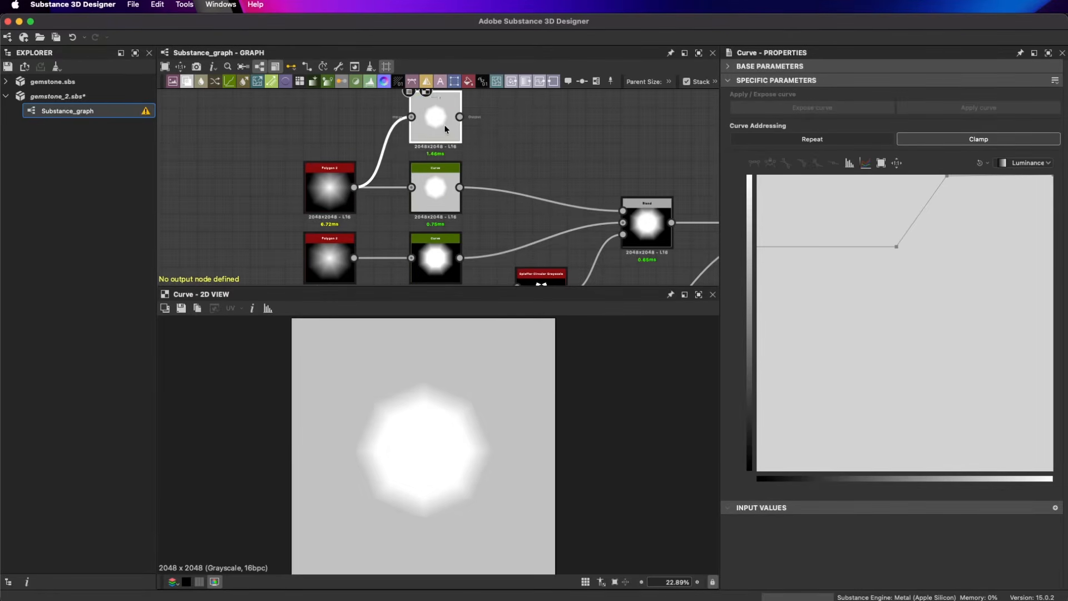
- Connect the duplicated Curve's output to the new Blend's Foreground input and preview that Blend
scroll(500, 166, "down", 2)
middle_click_drag(464, 164, 348, 157)
left_click_drag(341, 132, 602, 188)
double_click(573, 199)
left_click(338, 137)
mouse_move(338, 137)
left_mouse_down()
mouse_move(472, 142)
mouse_move(327, 128)
left_mouse_up()
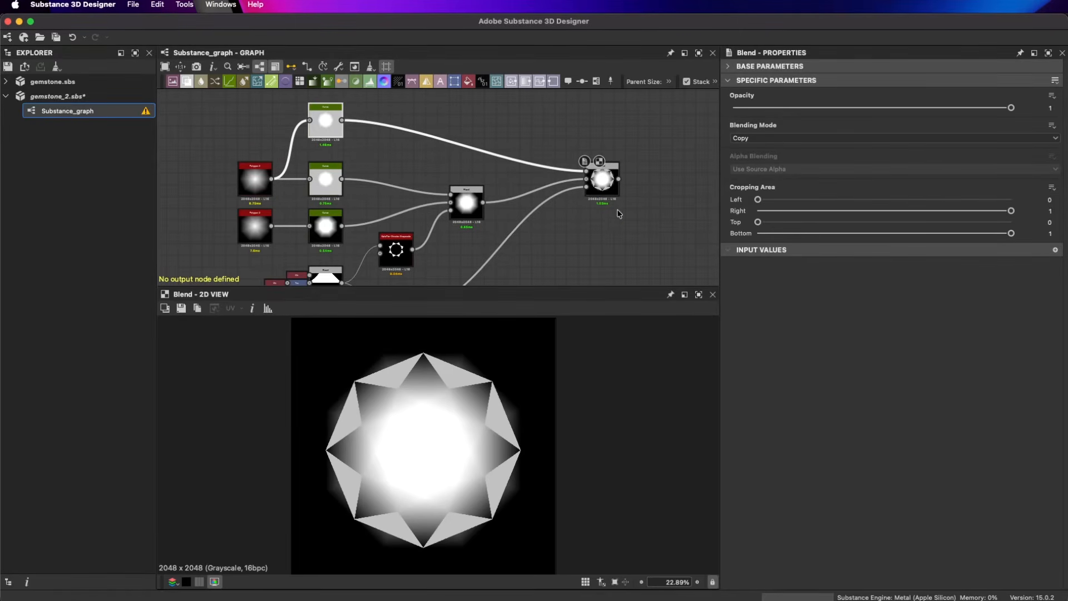
scroll(374, 139, "up", 2)
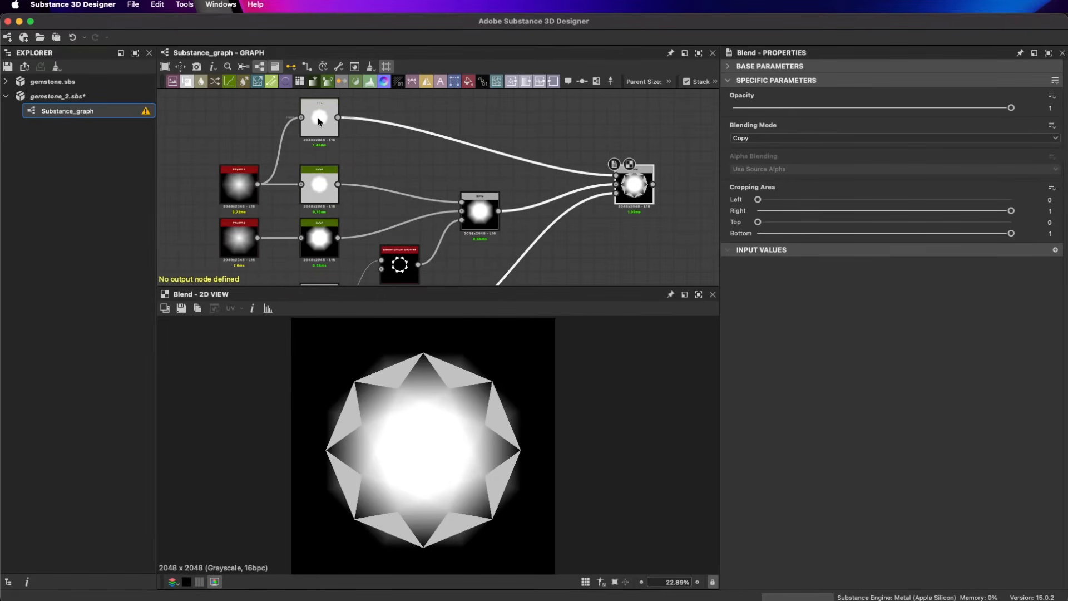
- Reshape the duplicated Curve by moving its lower point to 0.14, 0.00 and its upper point to 0.58, 0.98
left_click(327, 135)
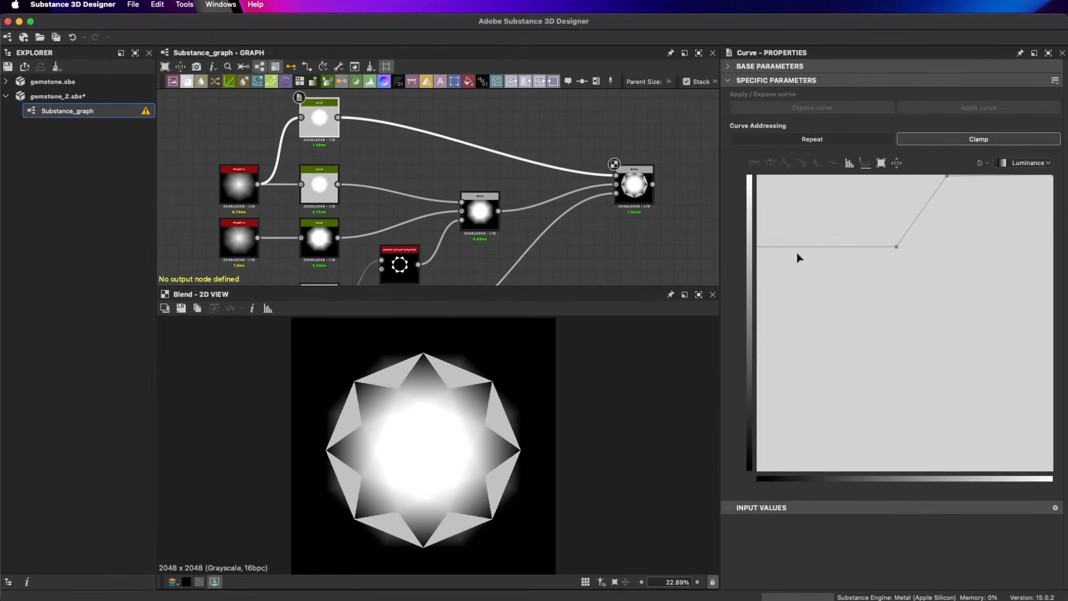
left_click_drag(896, 248, 904, 328)
scroll(497, 397, "up", 5)
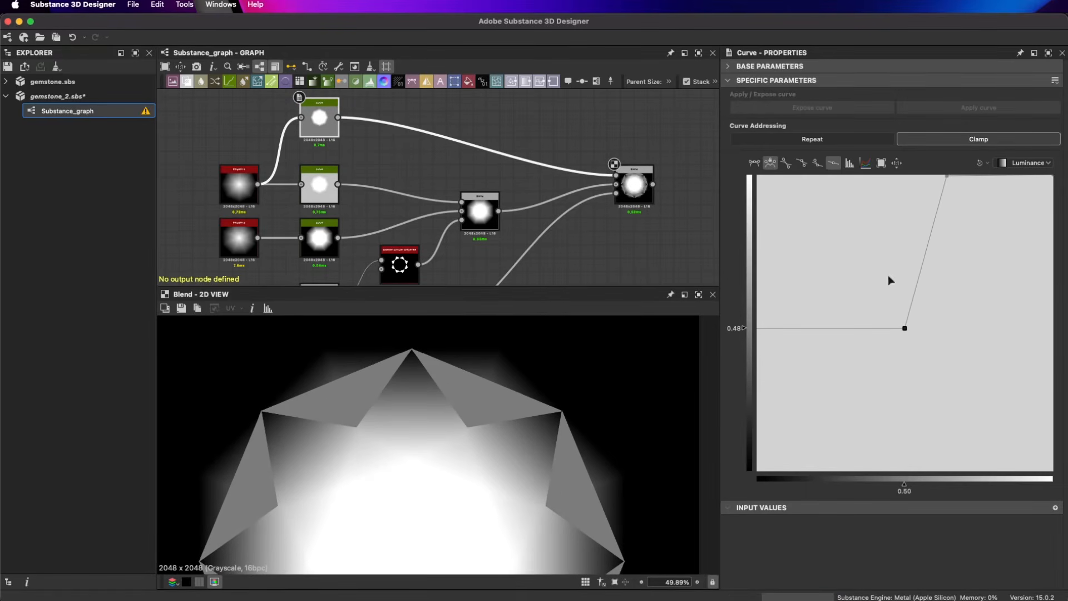
left_click_drag(905, 329, 798, 473)
scroll(490, 394, "up", 3)
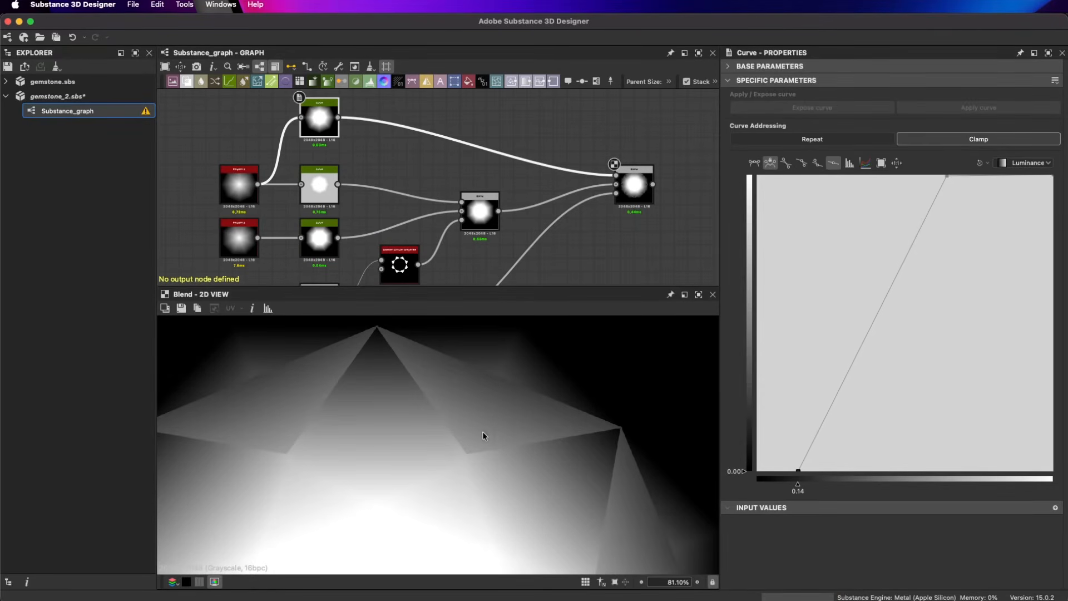
mouse_move(949, 182)
left_mouse_down()
mouse_move(913, 173)
mouse_move(934, 175)
mouse_move(928, 181)
left_mouse_up()
scroll(391, 425, "down", 2)
scroll(429, 436, "down", 6)
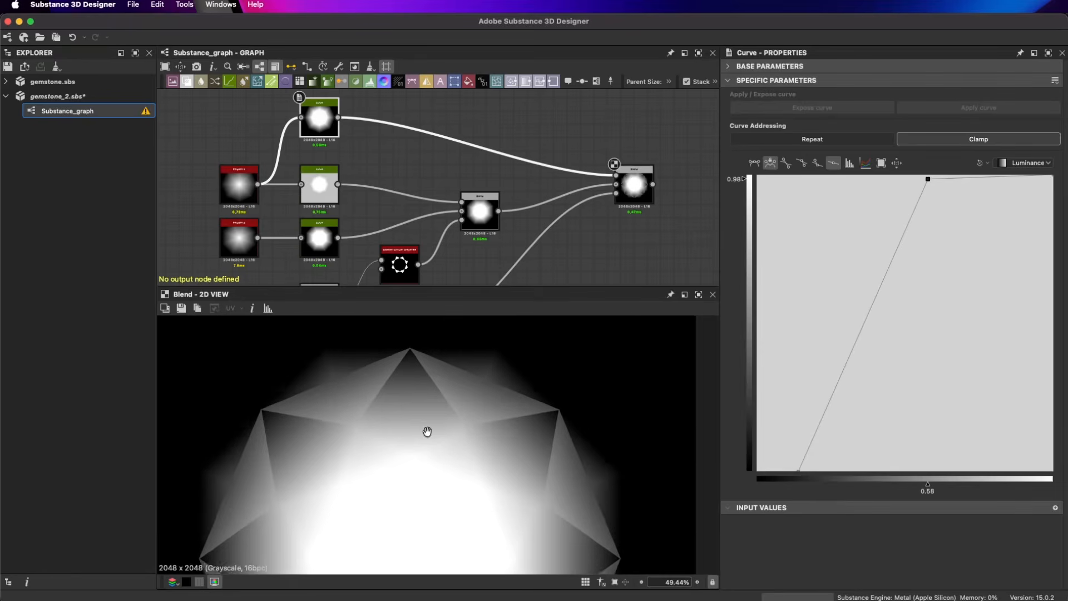
scroll(411, 133, "down", 2)
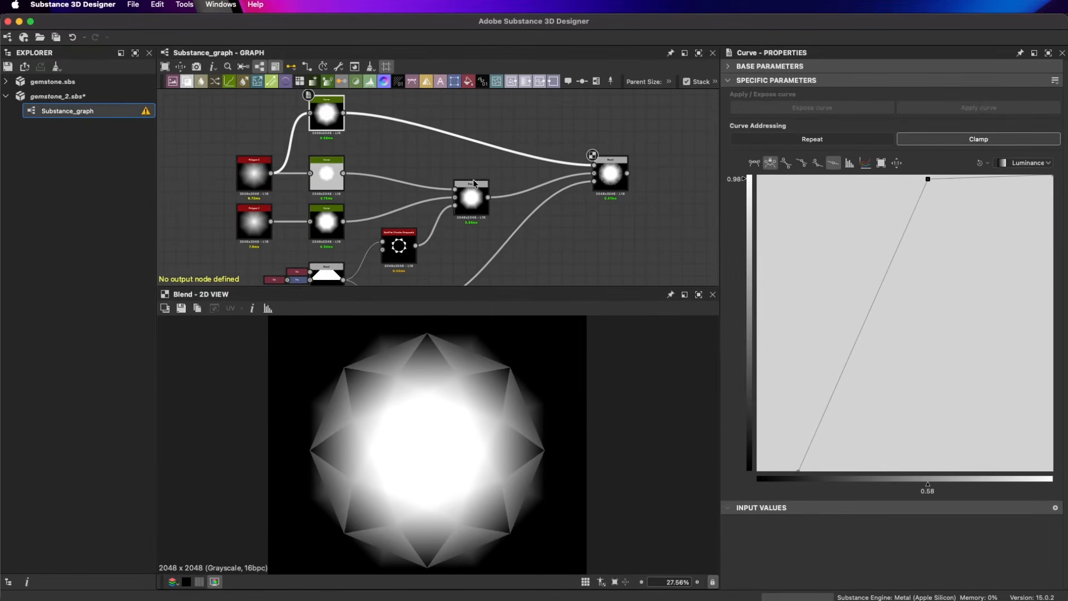
- Set the outer Splatter Circular's Radius to 0.38 and its connected Size Y to 0.2
middle_click_drag(481, 170, 459, 97)
left_click(377, 235)
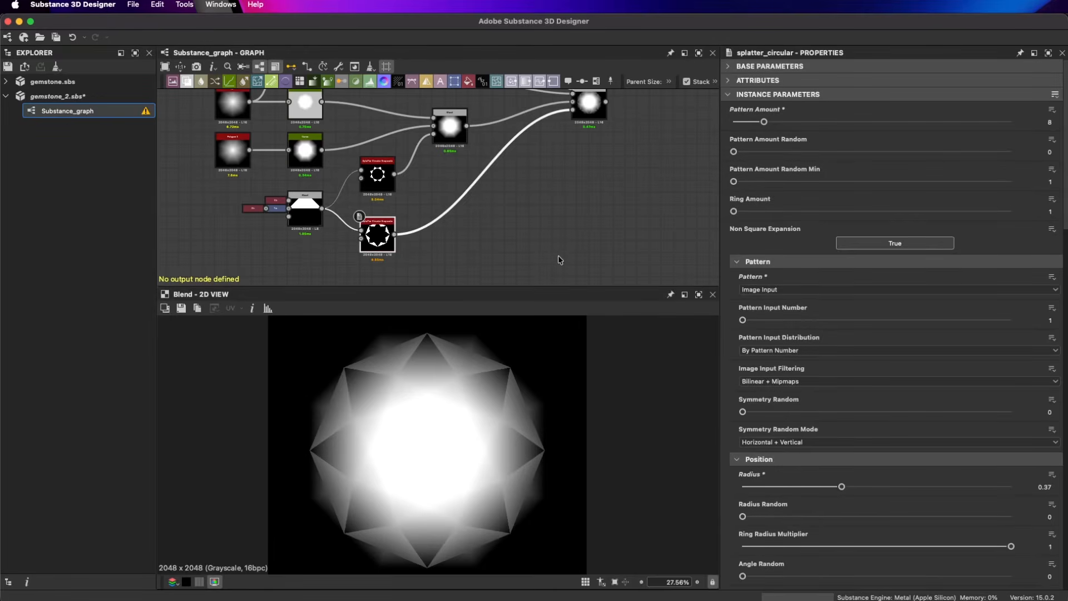
left_click_drag(838, 490, 844, 487)
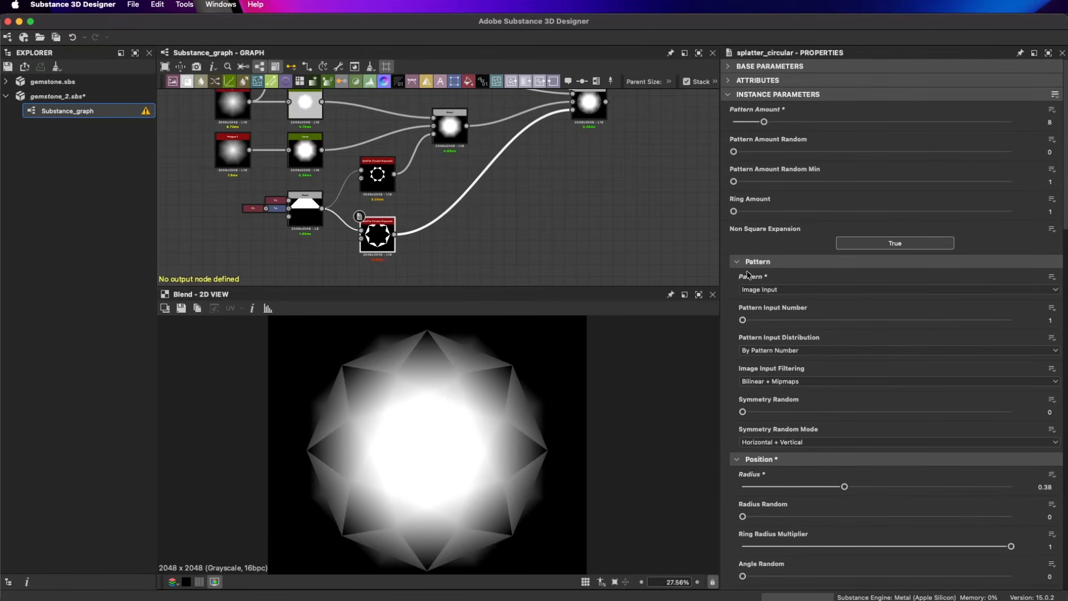
scroll(806, 491, "down", 10)
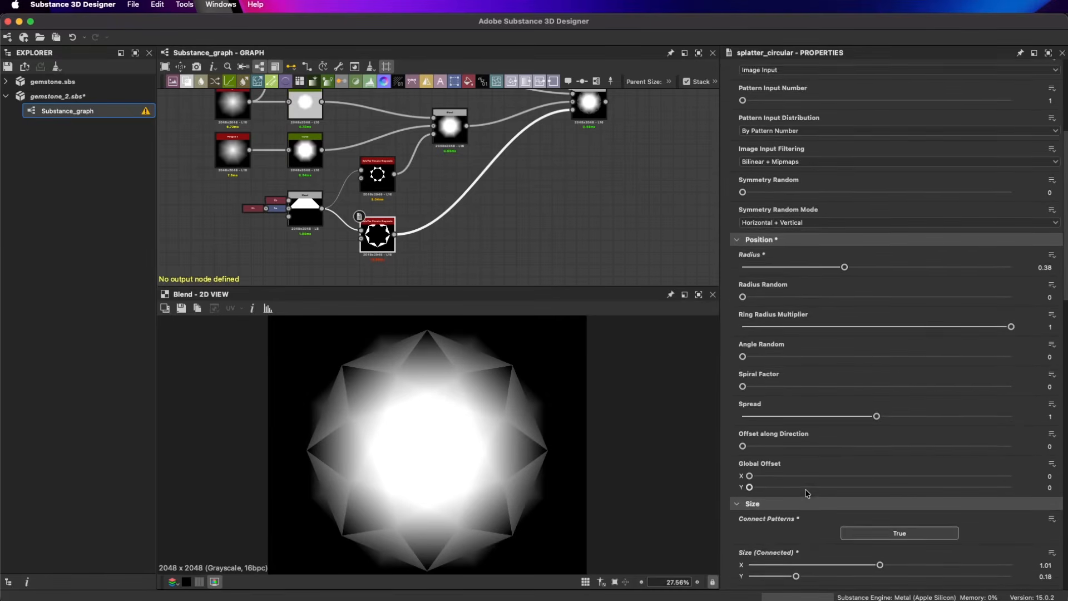
left_click_drag(797, 508, 801, 509)
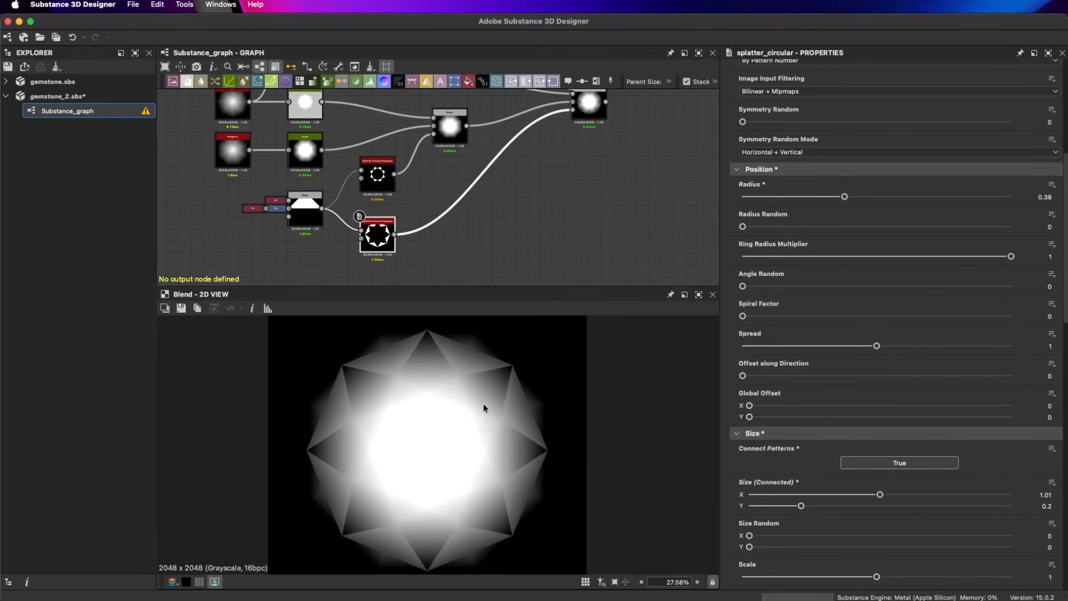
scroll(485, 406, "up", 6)
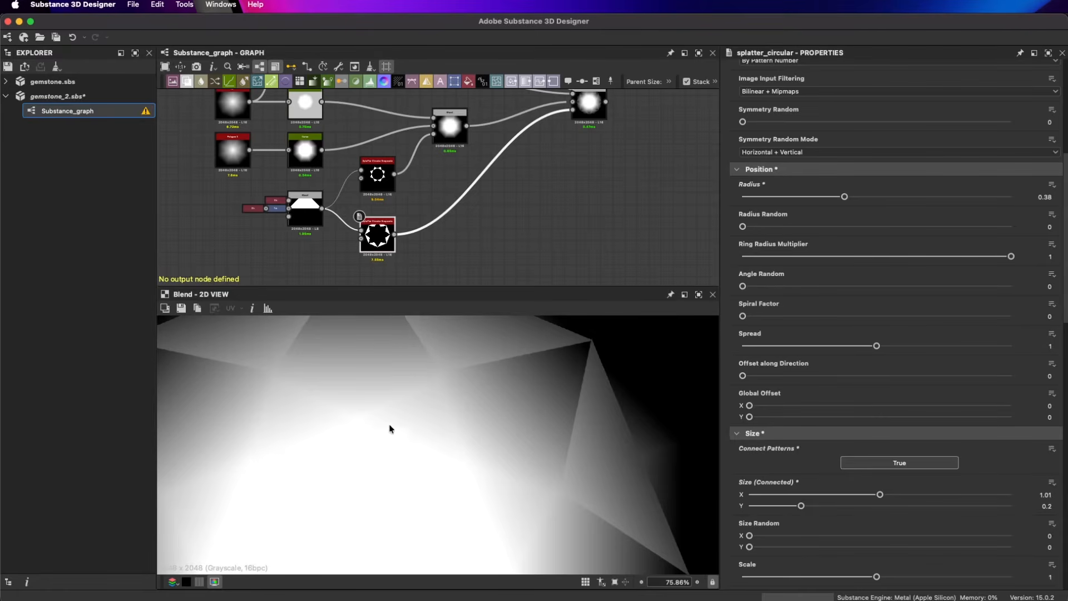
scroll(510, 389, "down", 1)
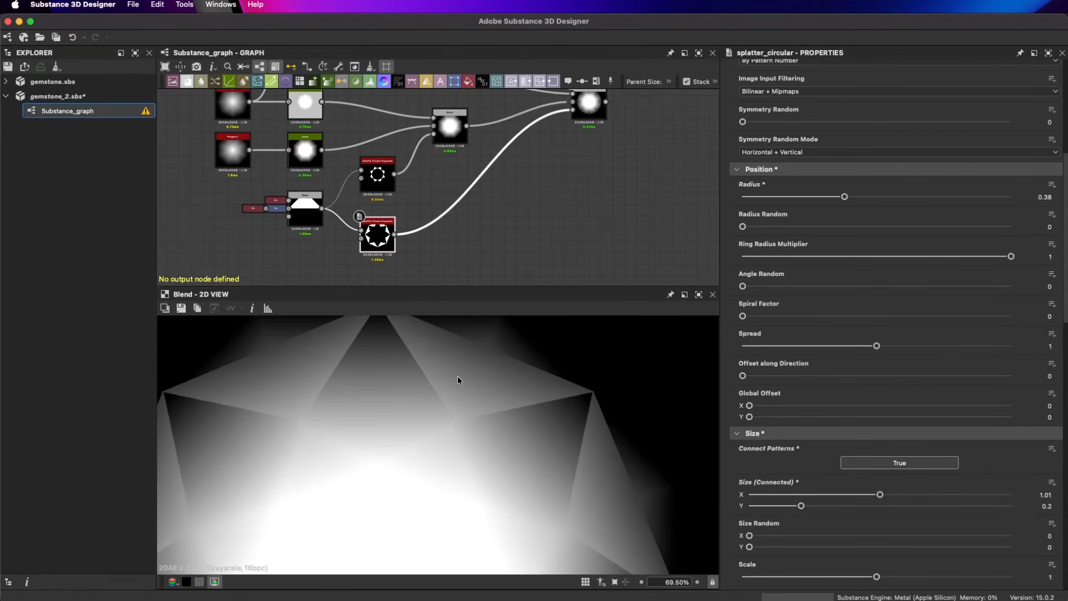
scroll(456, 423, "down", 1)
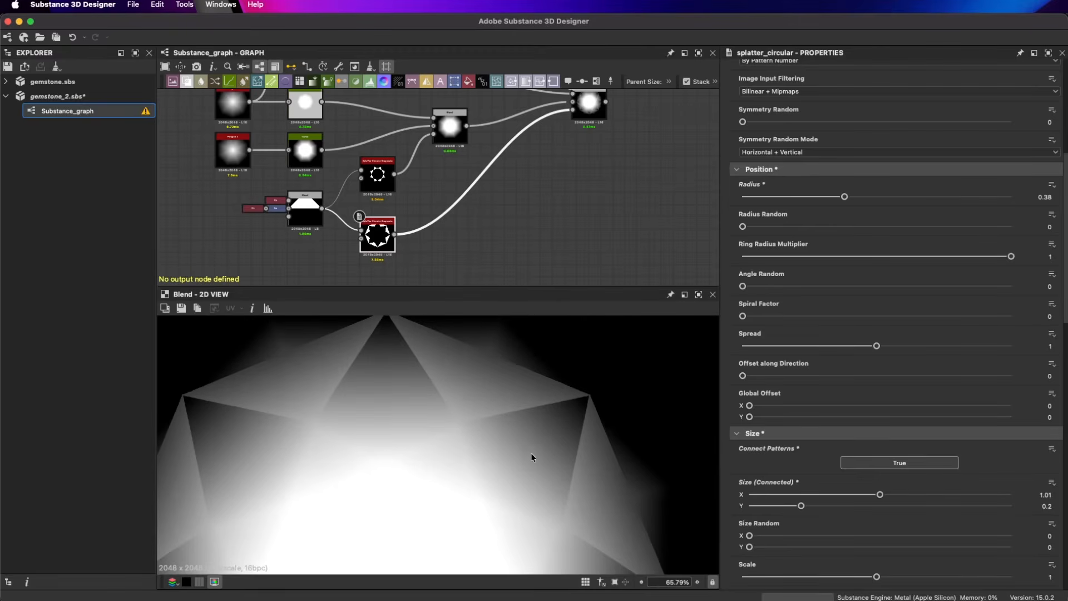
left_click_drag(802, 508, 800, 513)
scroll(537, 458, "down", 5)
scroll(487, 224, "down", 2)
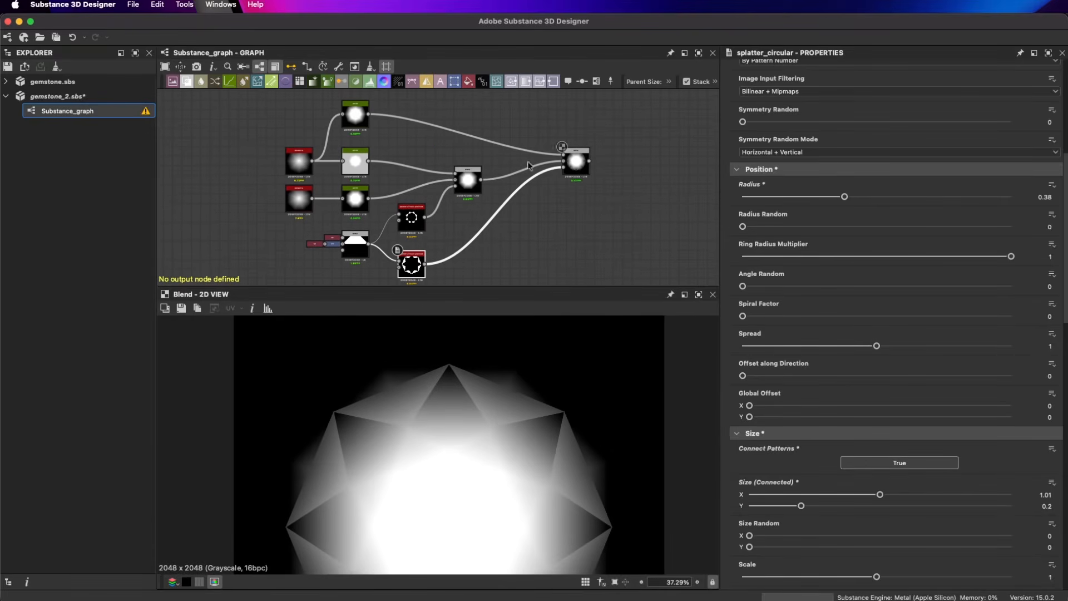
- Move the upper point of the duplicated Curve to 0.59, 1.00
left_click(360, 120)
scroll(508, 460, "down", 1)
middle_click_drag(507, 460, 473, 408)
scroll(500, 203, "down", 3)
mouse_move(501, 202)
middle_mouse_down()
mouse_move(495, 174)
mouse_move(501, 198)
middle_mouse_up()
scroll(495, 174, "up", 2)
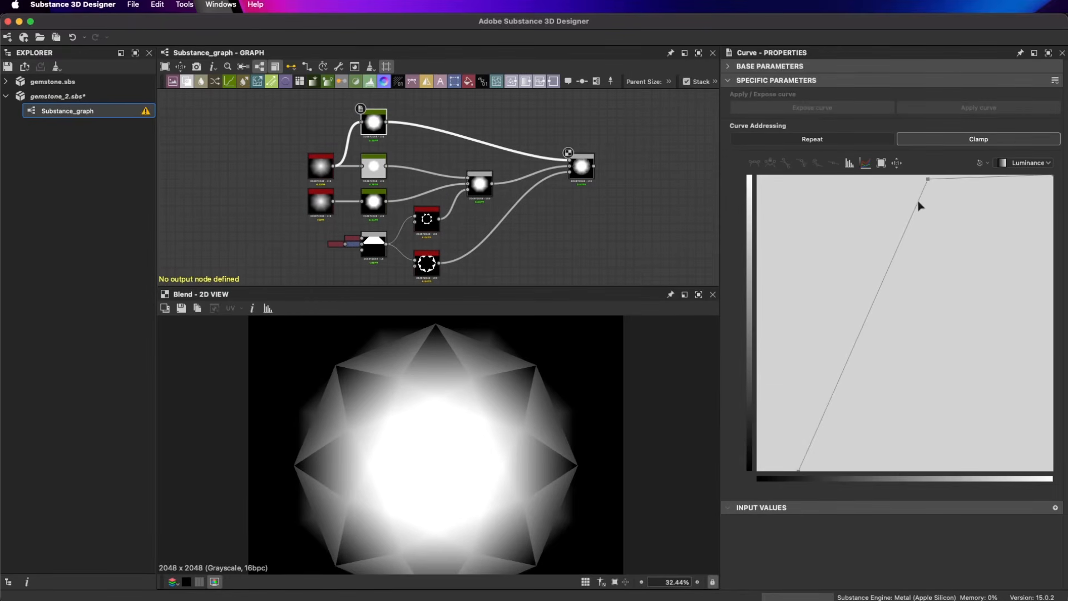
mouse_move(927, 179)
left_mouse_down()
mouse_move(941, 176)
mouse_move(931, 176)
left_mouse_up()
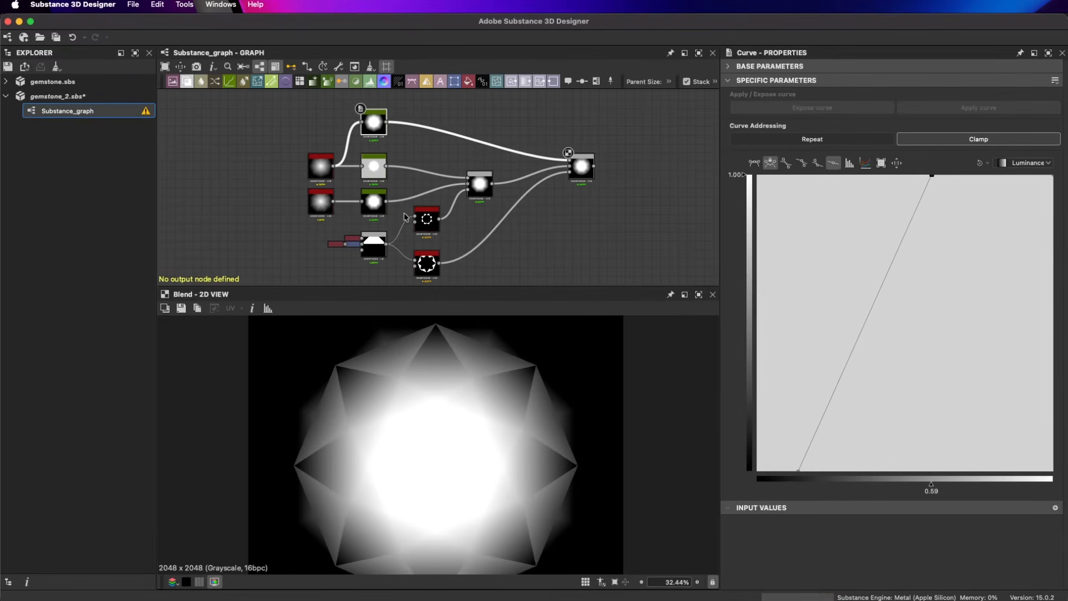
- Shift the lower Polygon 2 Curve's bottom point toward darker input values and move the original upper Curve's lower point to 0.43, 0.77
left_click(378, 207)
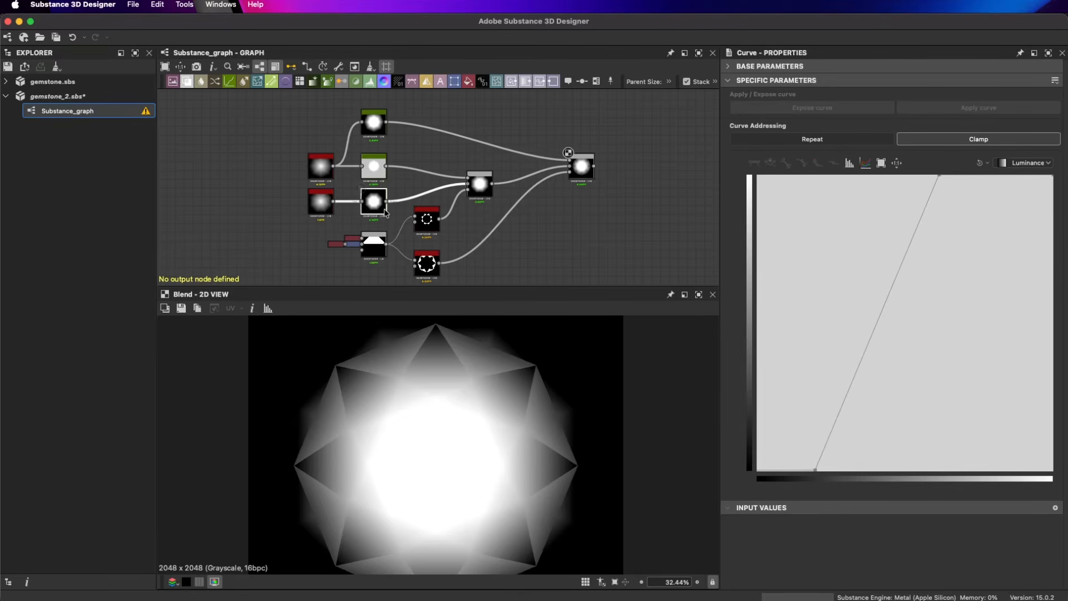
mouse_move(939, 177)
left_mouse_down()
mouse_move(929, 178)
mouse_move(938, 181)
left_mouse_up()
mouse_move(816, 473)
left_mouse_down()
mouse_move(827, 470)
mouse_move(790, 453)
mouse_move(817, 469)
mouse_move(794, 471)
left_mouse_up()
left_click(362, 162)
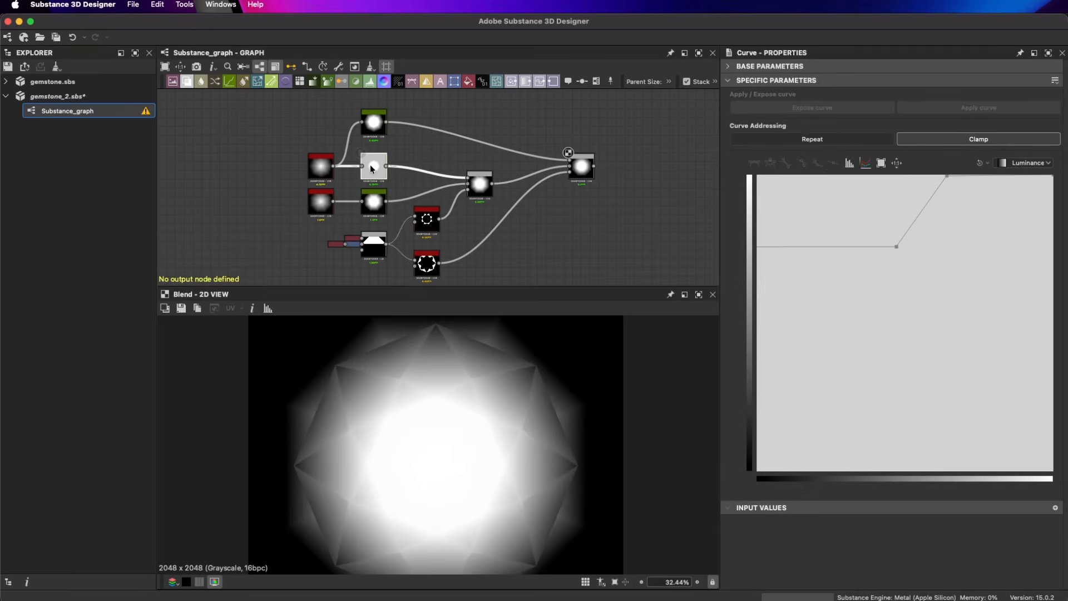
mouse_move(896, 248)
left_mouse_down()
mouse_move(883, 250)
mouse_move(891, 257)
mouse_move(887, 246)
left_mouse_up()
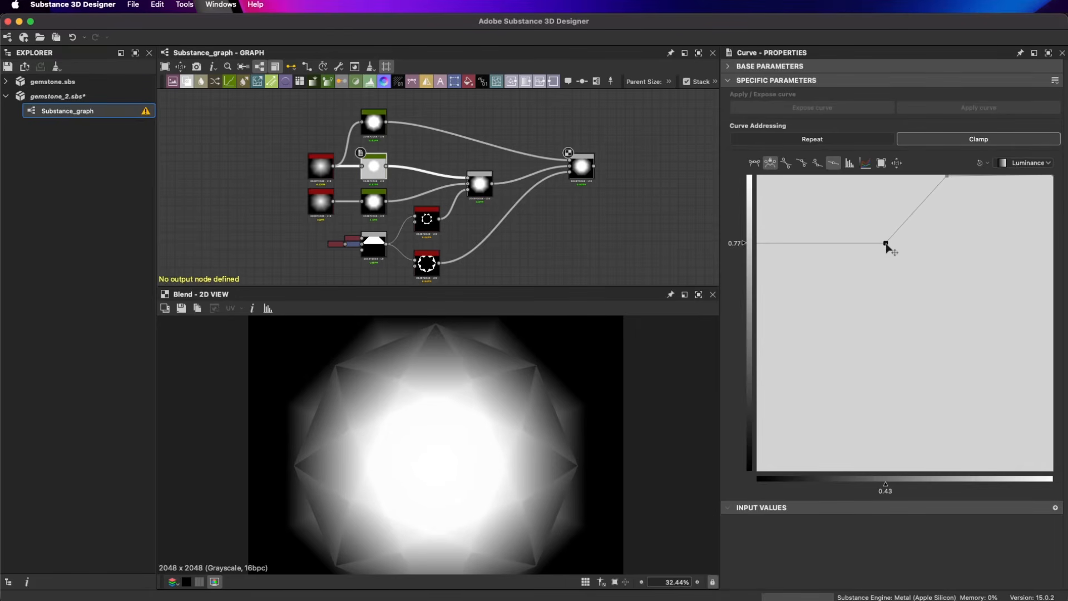
- Adjust the duplicated Curve's lower point to 0.18, 0.02 and its upper point to 0.55, 0.99
left_click(374, 125)
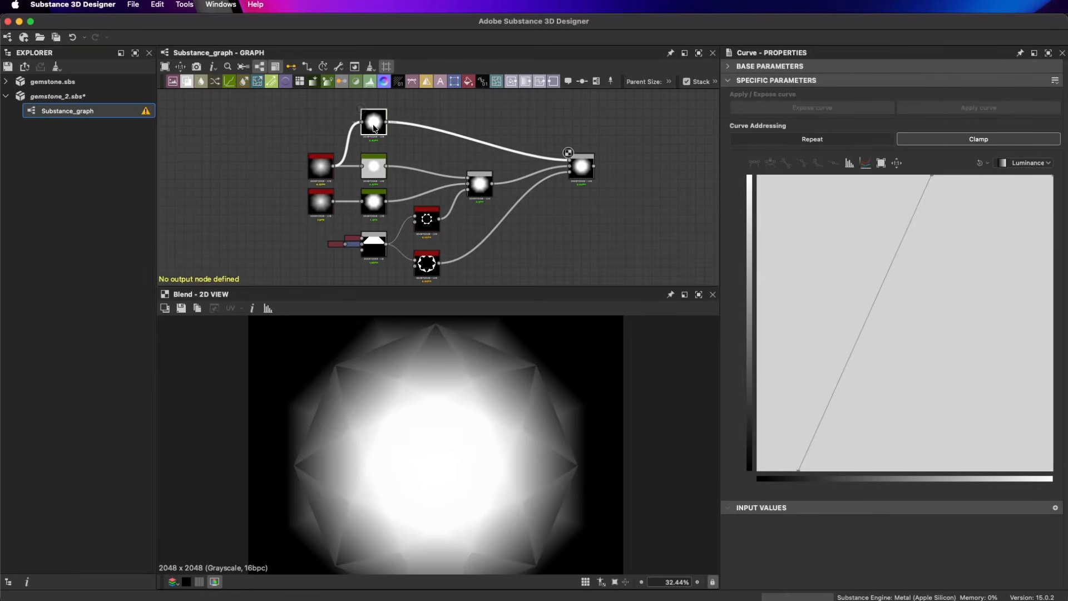
left_click_drag(799, 472, 811, 468)
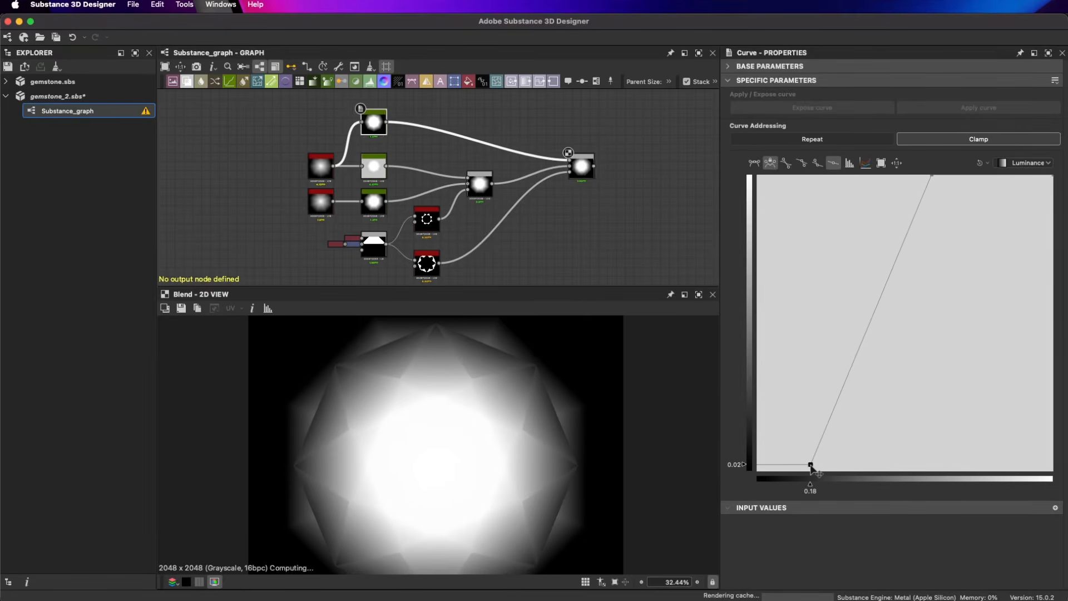
mouse_move(934, 181)
left_mouse_down()
mouse_move(909, 183)
mouse_move(918, 179)
left_mouse_up()
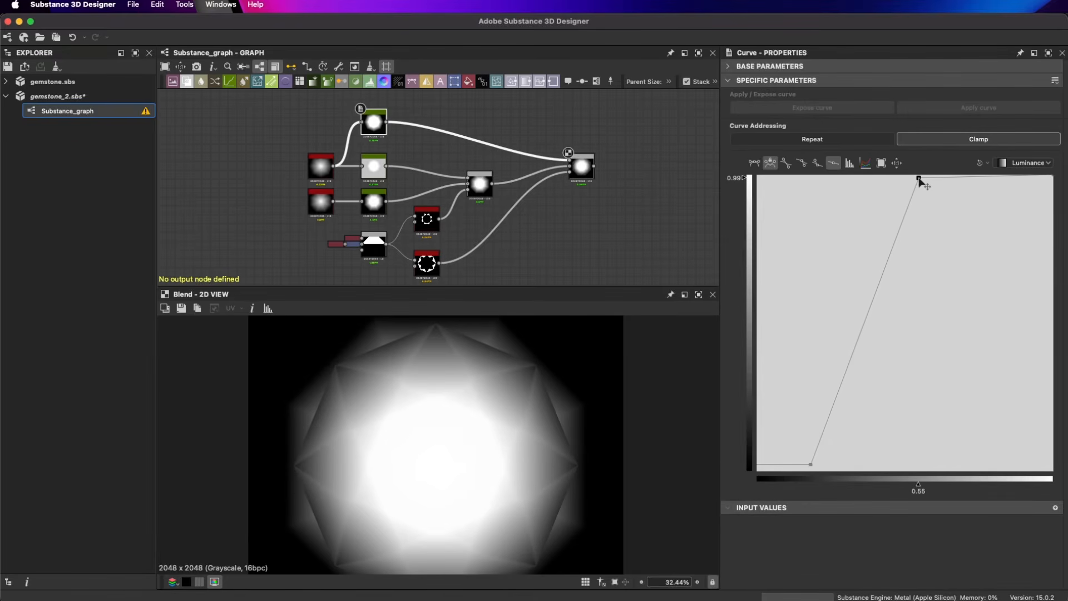
scroll(476, 472, "down", 3)
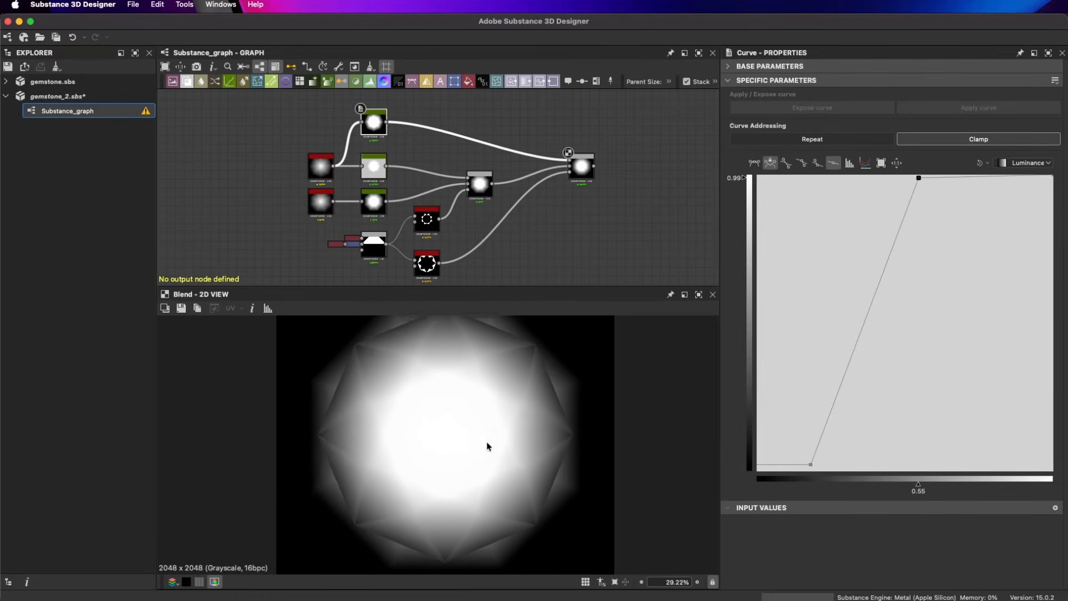
scroll(463, 433, "down", 1)
scroll(529, 398, "up", 5)
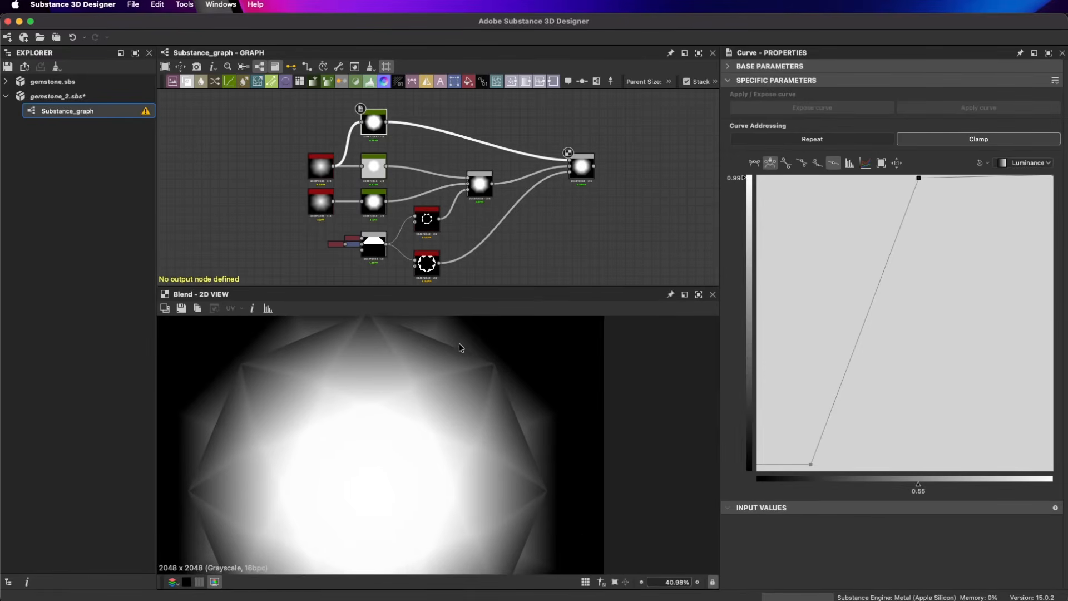
scroll(500, 465, "down", 5)
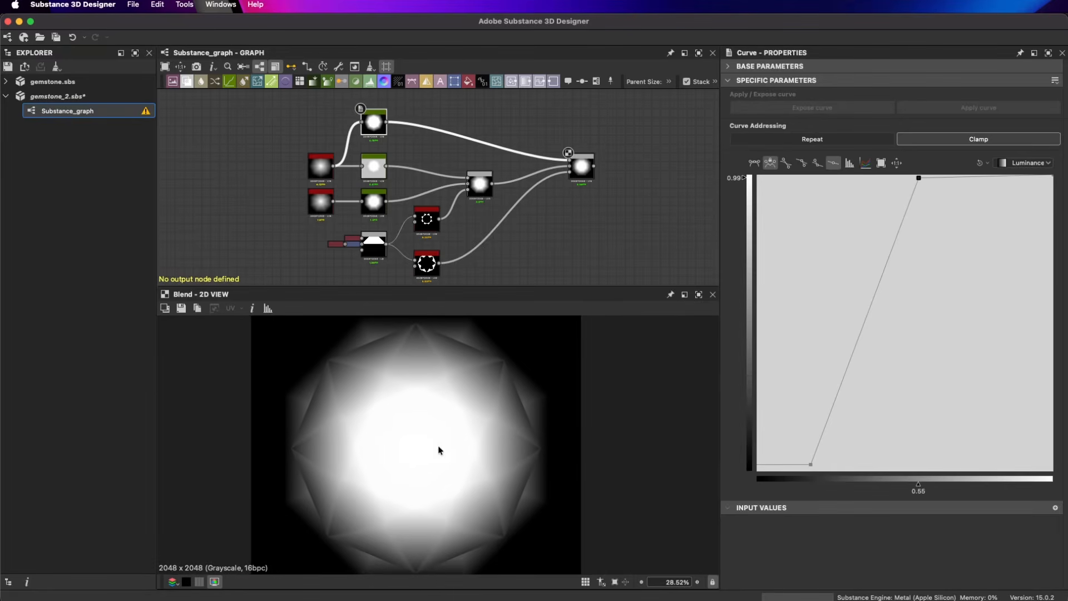
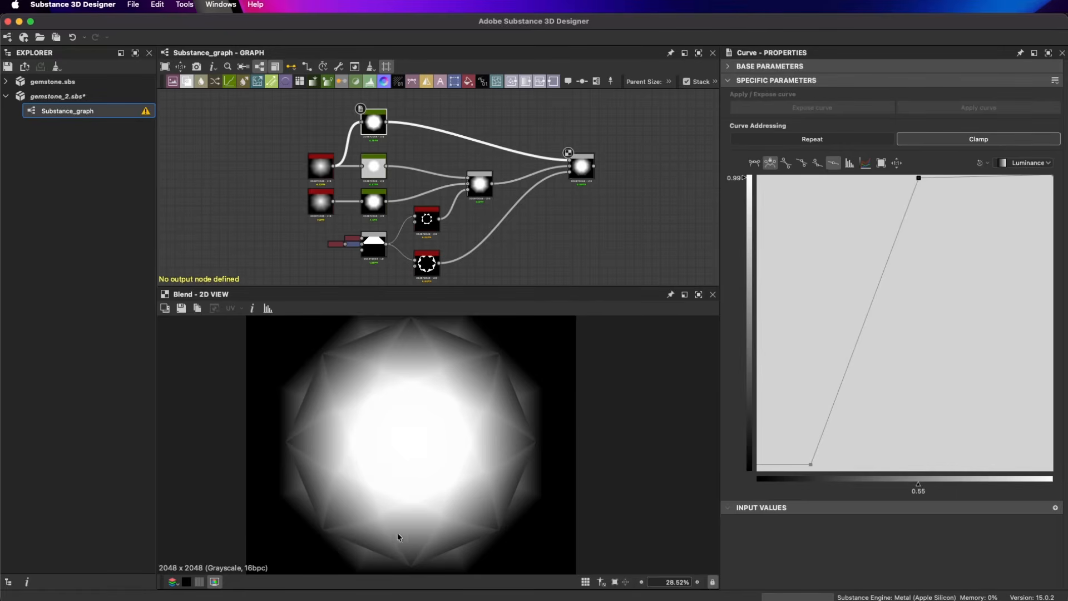
- Add a Threshold node fed by the duplicated Curve's output and place it beyond that Curve
scroll(432, 133, "up", 1)
scroll(432, 176, "up", 3)
middle_click_drag(429, 141, 455, 189)
double_click(384, 170)
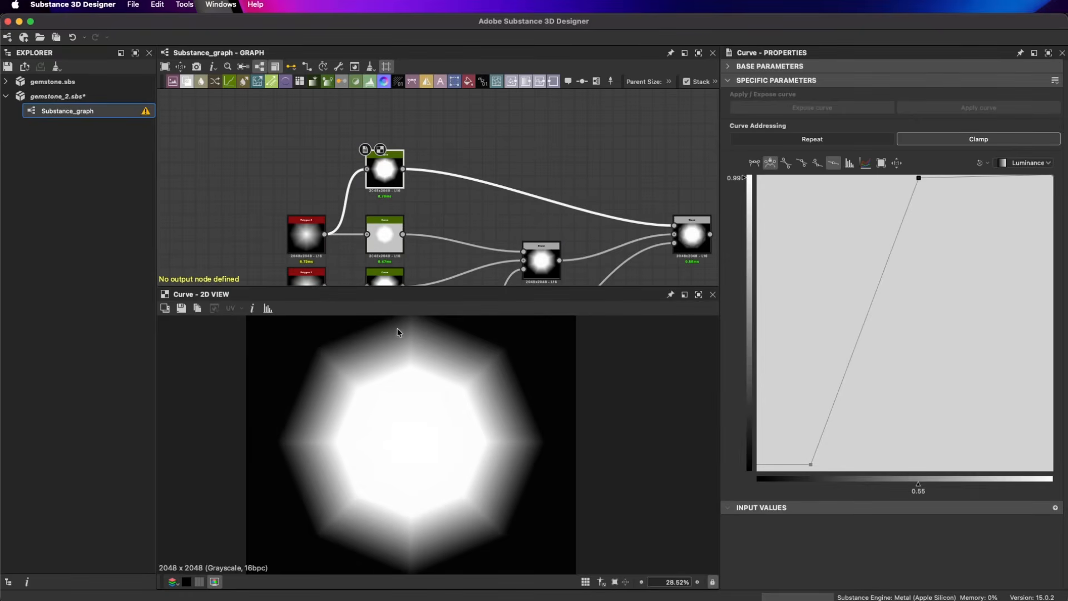
key("space")
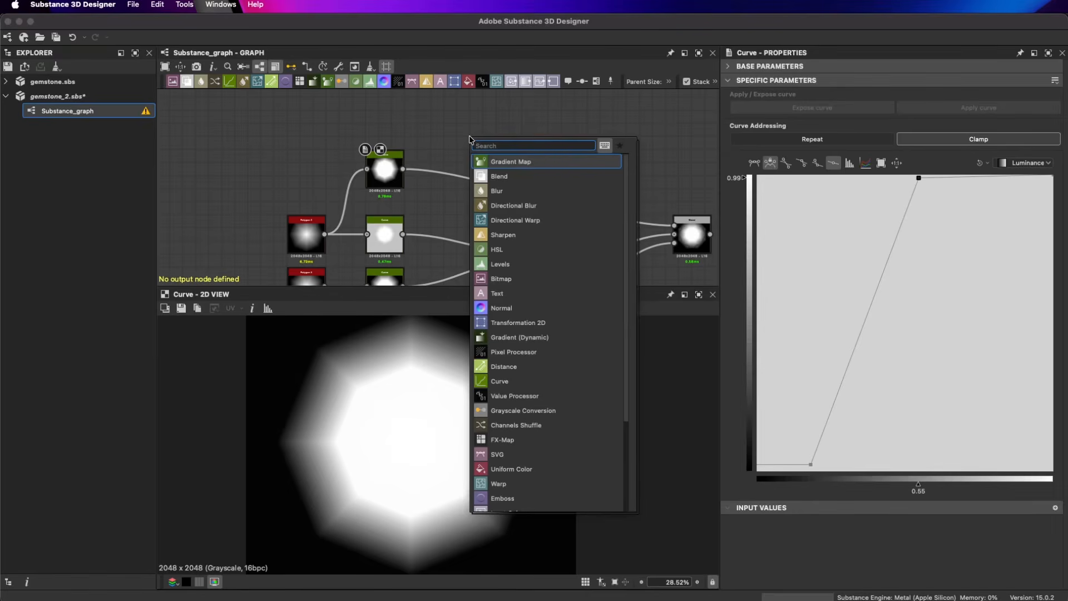
type("thr")
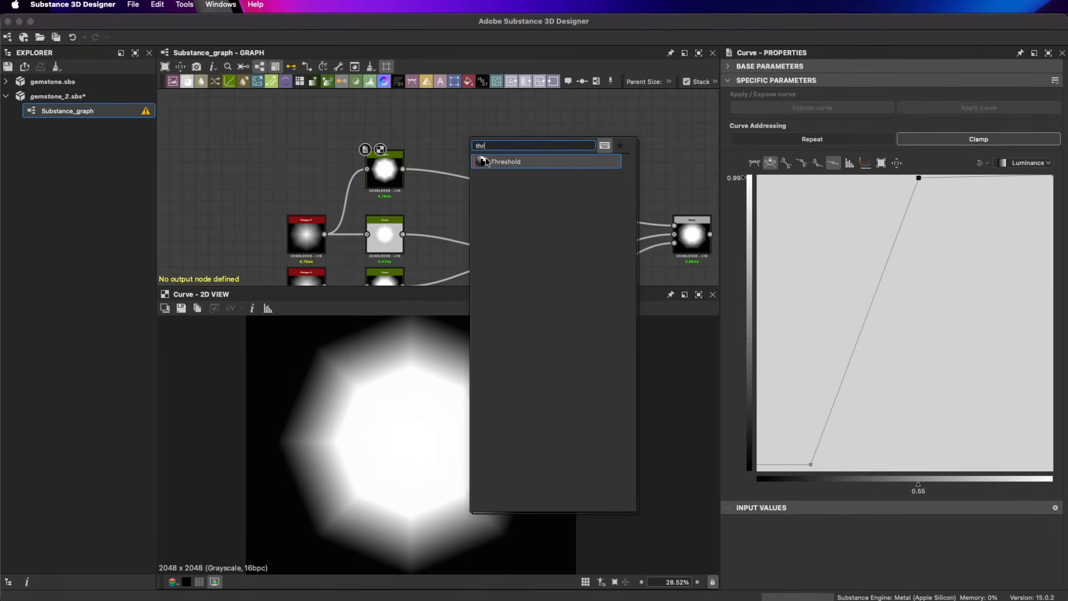
left_click(505, 162)
left_click_drag(476, 142, 512, 142)
scroll(502, 210, "up", 2)
left_click_drag(410, 183, 566, 140)
scroll(487, 179, "down", 2)
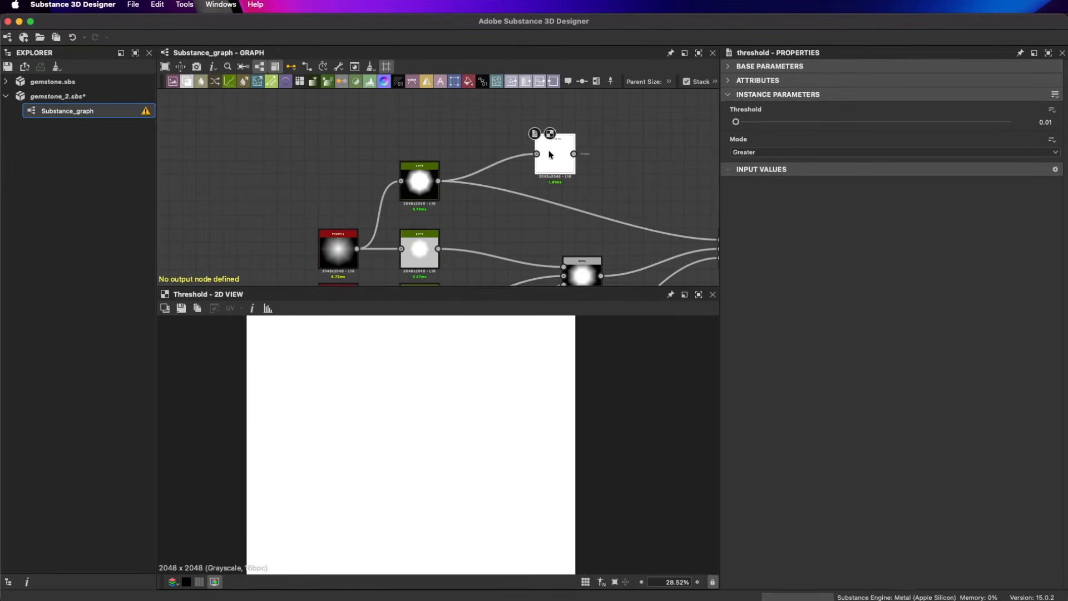
- Set the Threshold node's Threshold to 0.08 and compare its octagon silhouette with the duplicated Curve's shape
mouse_move(736, 122)
left_mouse_down()
mouse_move(721, 124)
mouse_move(756, 123)
left_mouse_up()
scroll(431, 393, "down", 2)
left_click(419, 191)
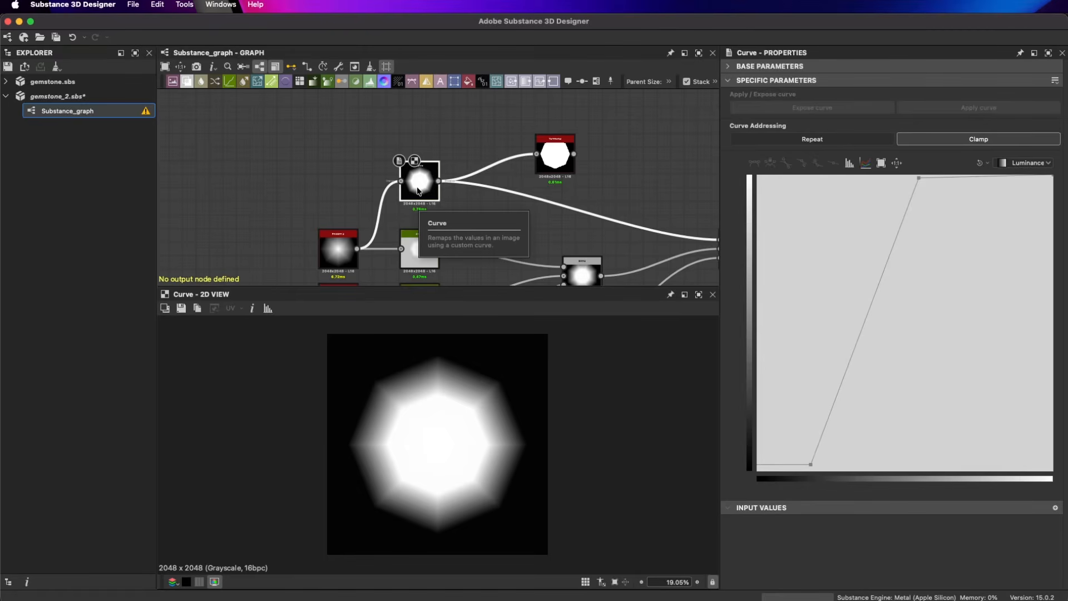
left_click(555, 156)
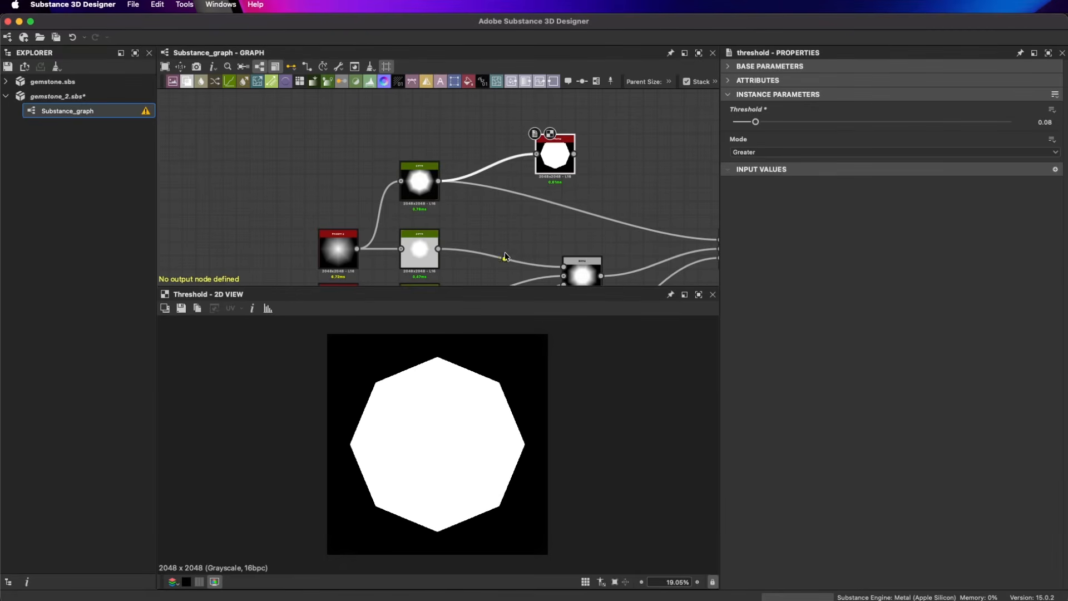
- Add a Blend node after the final faceted Blend, with the Threshold output as its foreground
scroll(453, 427, "down", 1)
middle_click_drag(575, 230, 389, 199)
scroll(440, 202, "down", 1)
left_click_drag(373, 135, 653, 235)
key("space")
left_click(633, 202)
scroll(554, 155, "up", 1)
scroll(536, 140, "up", 2)
middle_click_drag(567, 236, 467, 163)
scroll(465, 163, "up", 2)
- Connect the faceted gemstone Blend to the new Blend's background and set its Blending Mode to Multiply
double_click(424, 212)
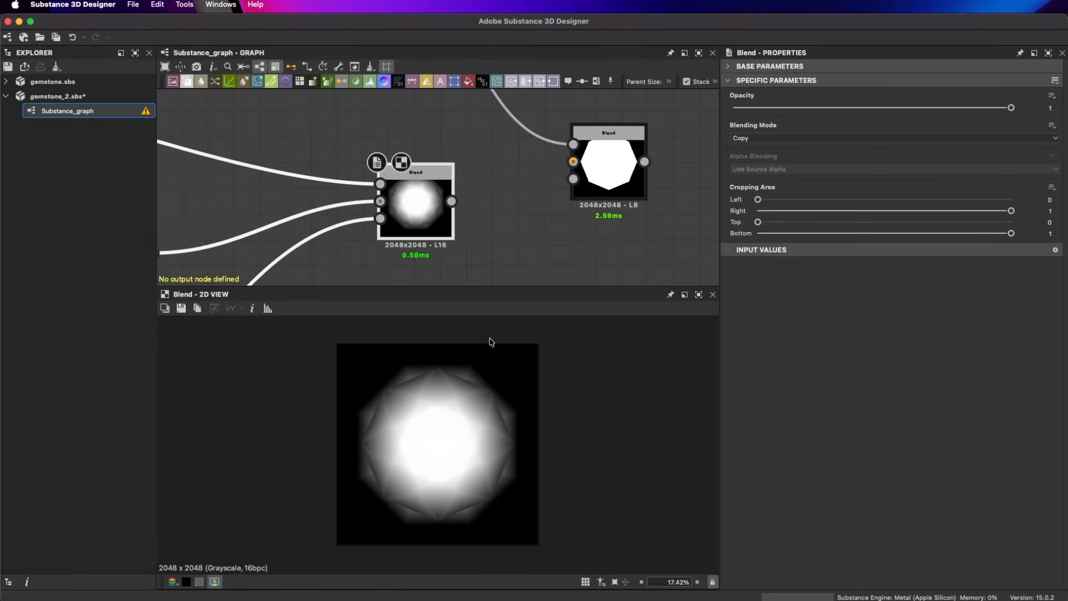
scroll(521, 471, "up", 2)
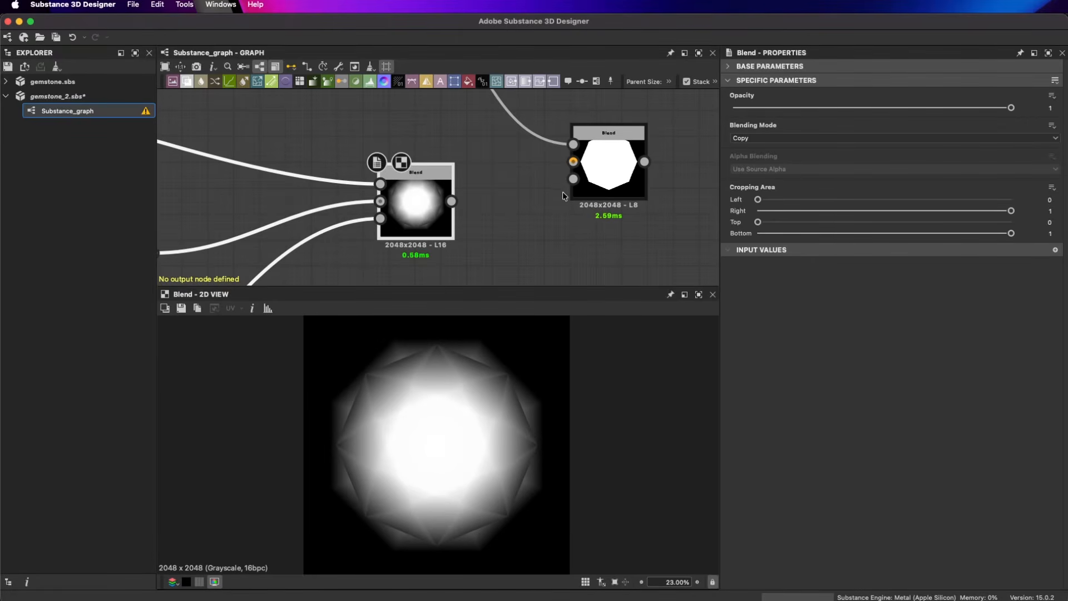
left_click_drag(451, 201, 573, 162)
double_click(604, 168)
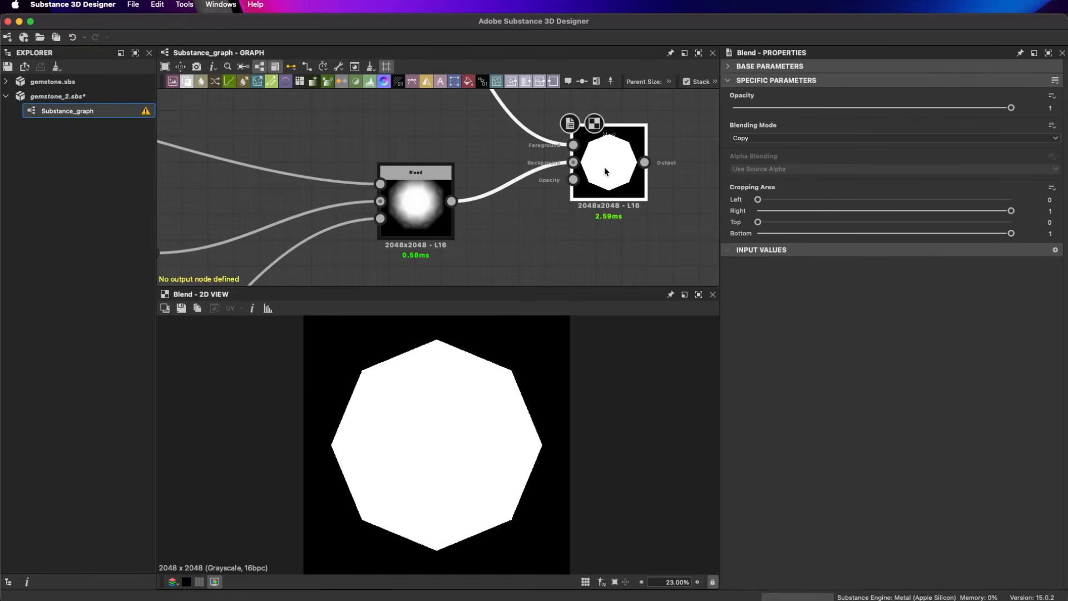
left_click(745, 137)
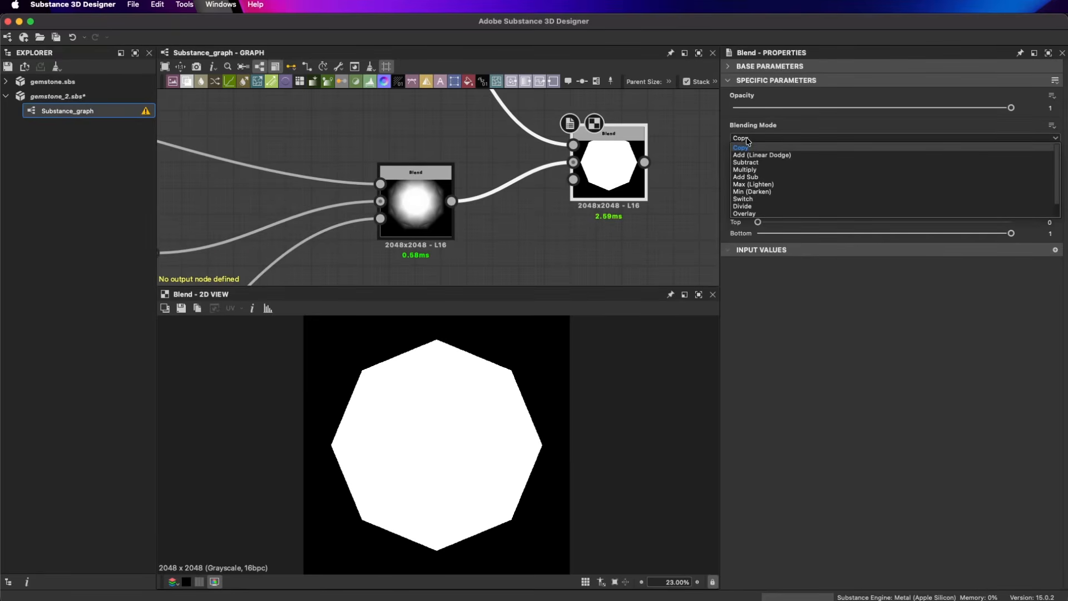
left_click(742, 170)
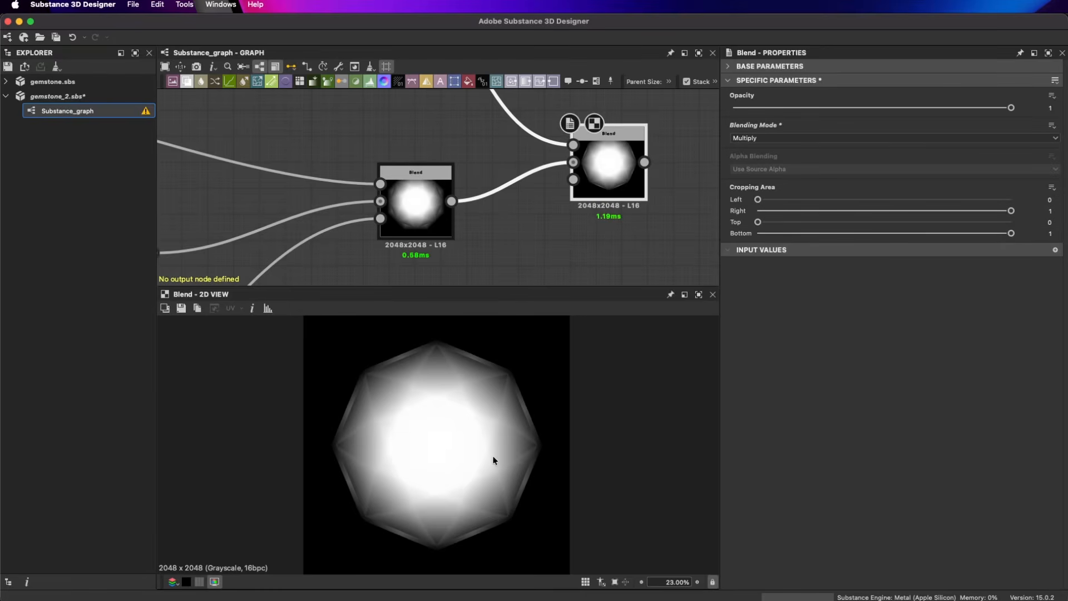
- Move the Threshold node closer to the Multiply Blend and set its Threshold to 0.3
scroll(492, 456, "down", 1)
scroll(484, 157, "down", 3)
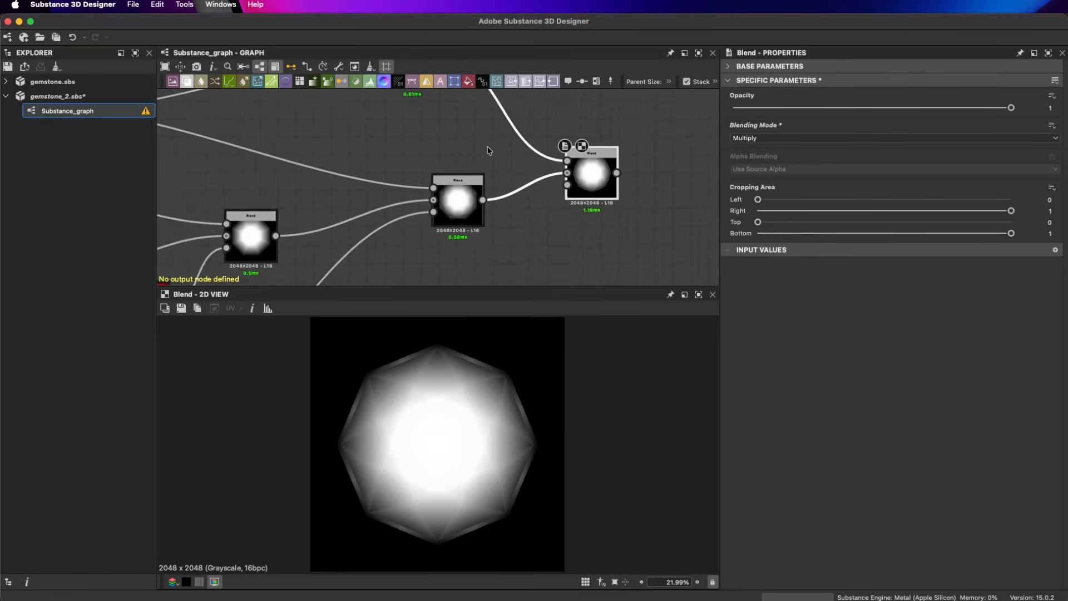
left_click_drag(441, 137, 475, 162)
left_click(476, 158)
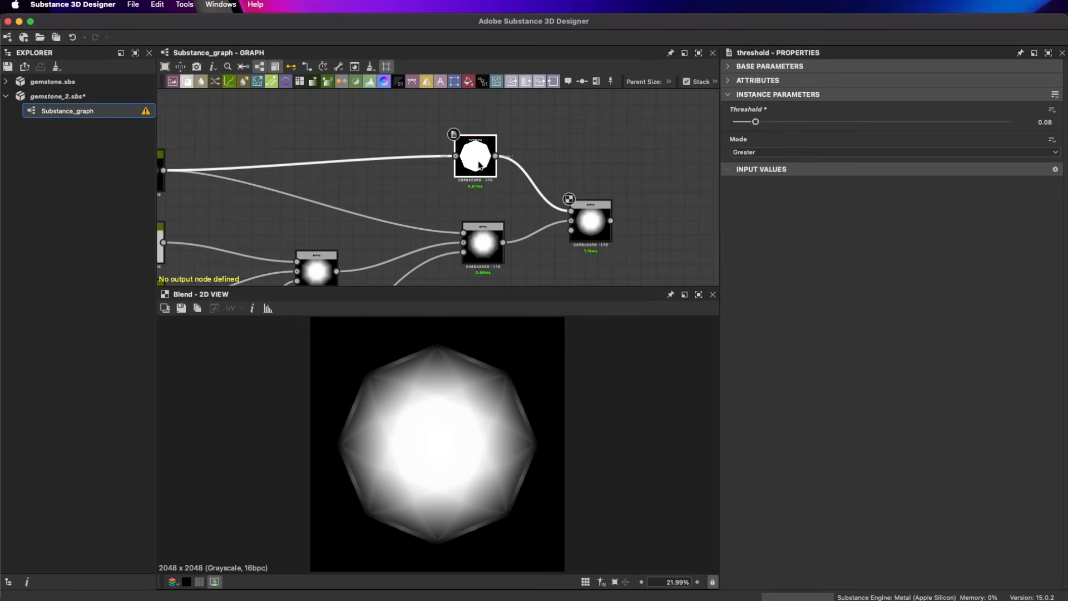
left_click_drag(756, 122, 816, 139)
scroll(493, 434, "up", 3)
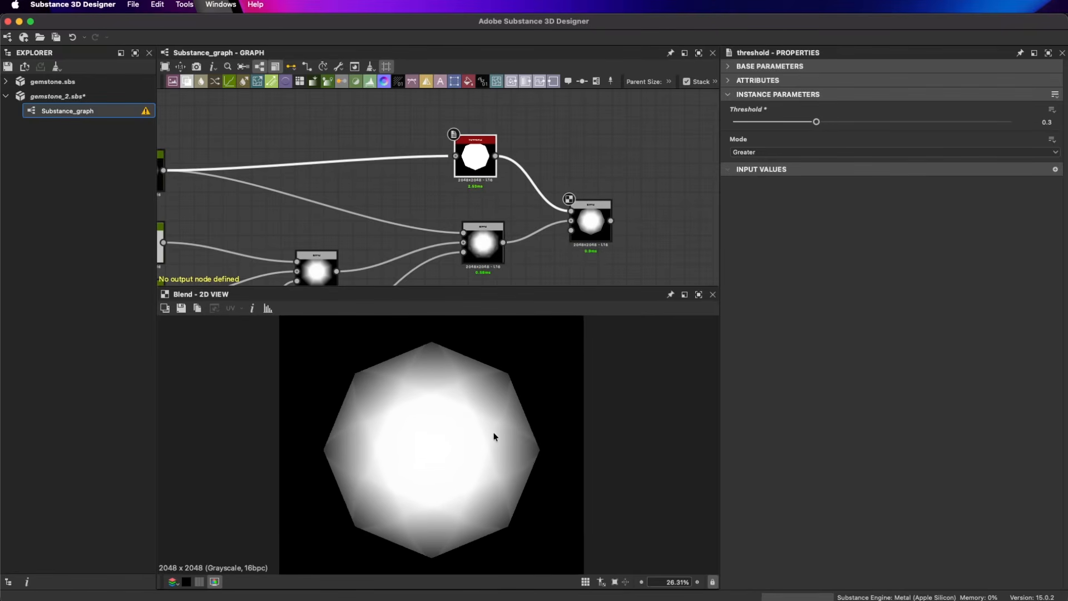
scroll(504, 432, "down", 2)
scroll(478, 439, "up", 2)
- Move the lower point of the duplicated Curve feeding the Threshold to 0.22, 0.04
mouse_move(435, 165)
middle_mouse_down()
mouse_move(507, 154)
mouse_move(442, 166)
middle_mouse_up()
scroll(507, 155, "down", 1)
left_click(297, 149)
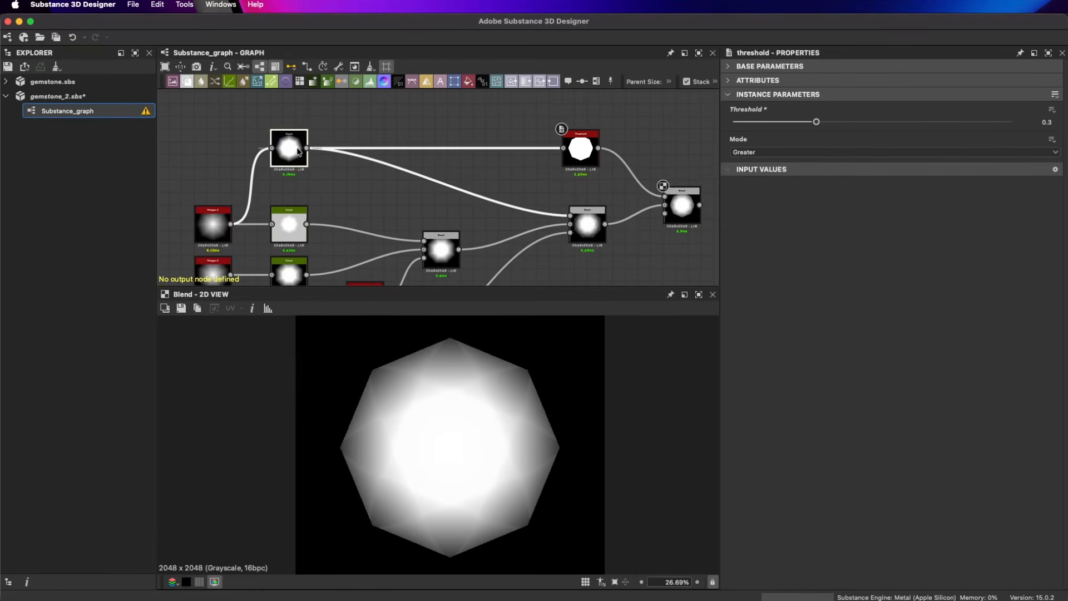
middle_click_drag(330, 162, 365, 142)
mouse_move(234, 190)
left_mouse_down()
mouse_move(330, 210)
mouse_move(229, 187)
left_mouse_up()
left_click(324, 128)
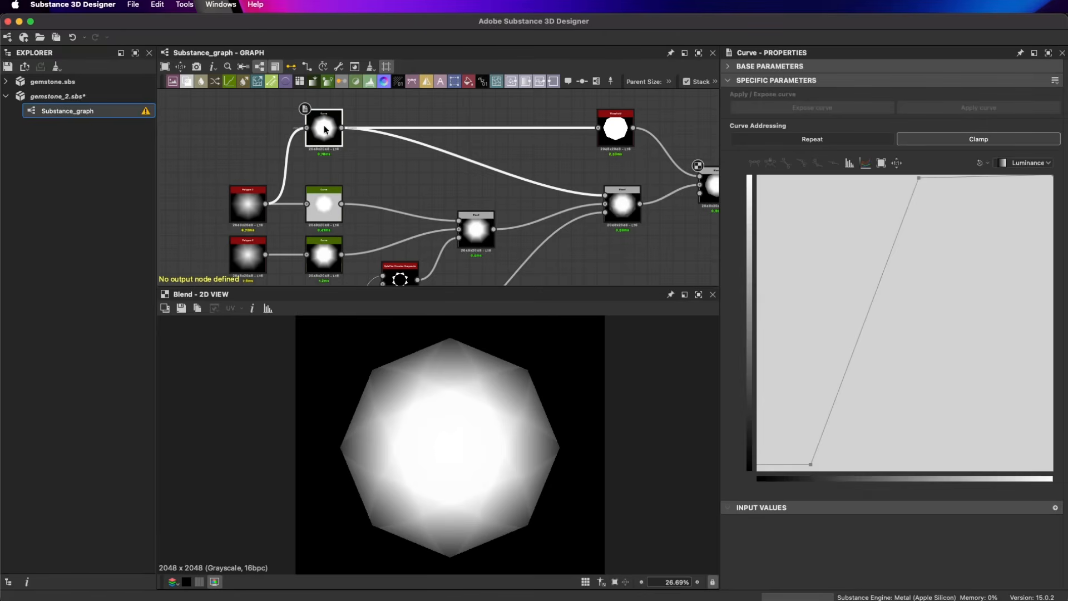
left_click_drag(811, 465, 820, 459)
scroll(508, 409, "up", 3)
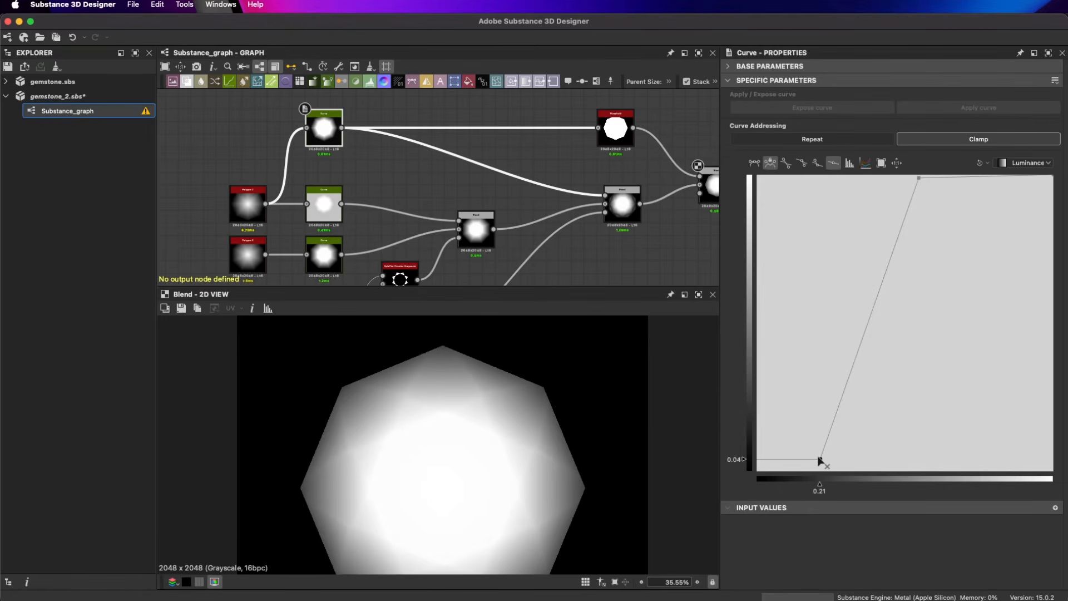
mouse_move(820, 460)
left_mouse_down()
mouse_move(810, 458)
mouse_move(824, 460)
left_mouse_up()
middle_click_drag(558, 432, 537, 389)
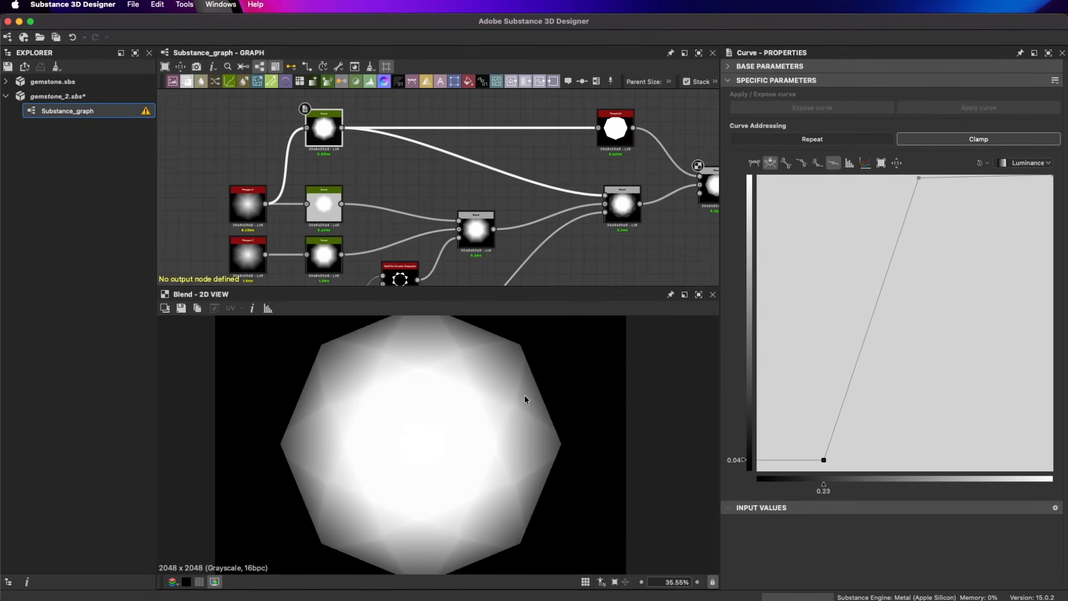
left_click_drag(825, 462, 822, 460)
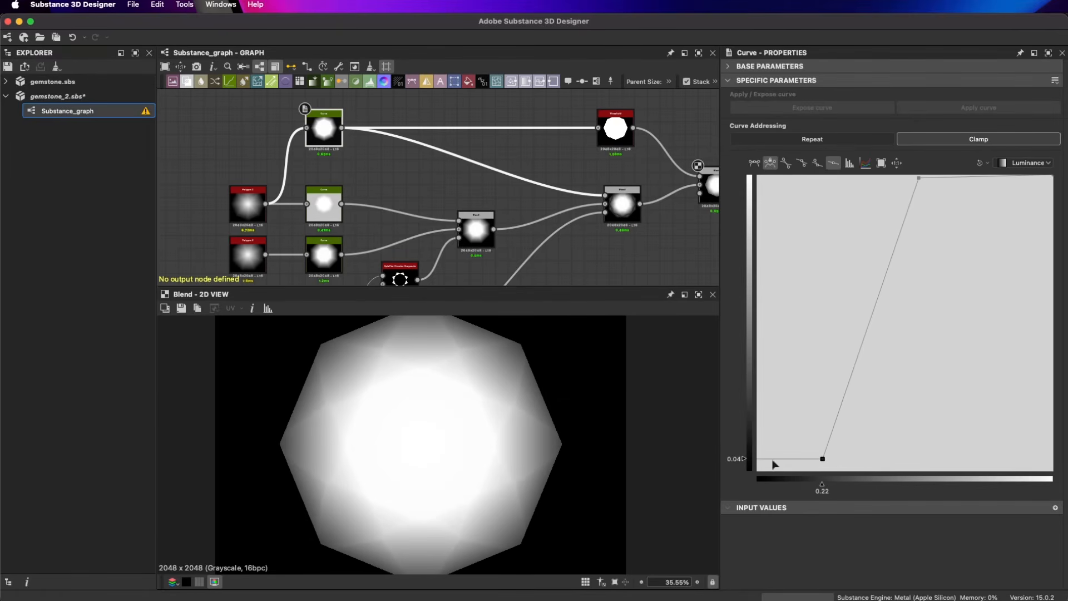
scroll(465, 434, "down", 2)
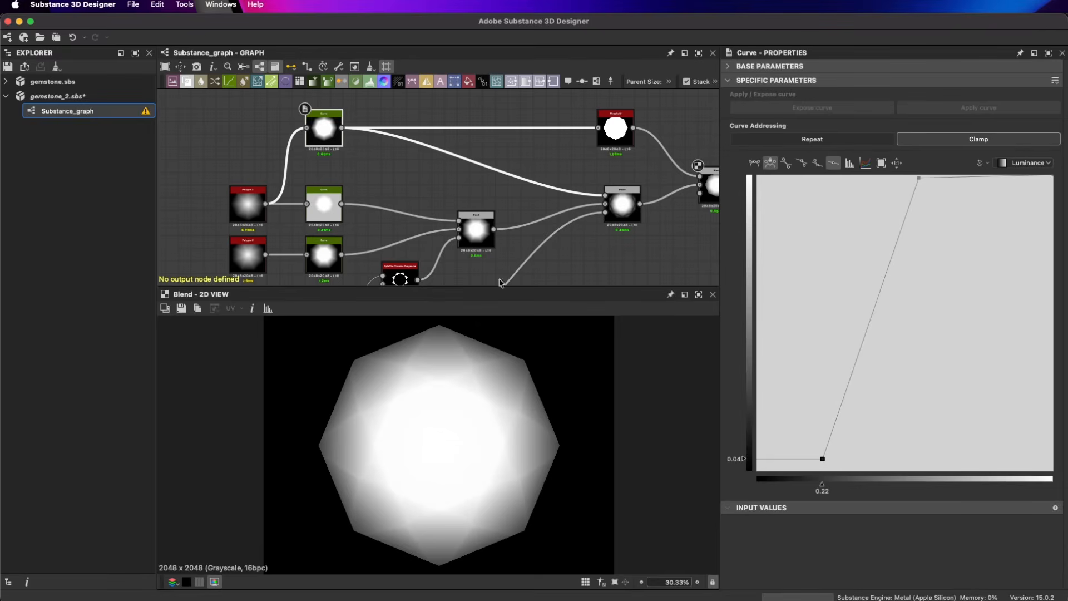
- Move the bottom point of the lower Polygon 2 node's Curve to 0.15, 0.01
scroll(389, 219, "down", 3)
left_click(341, 214)
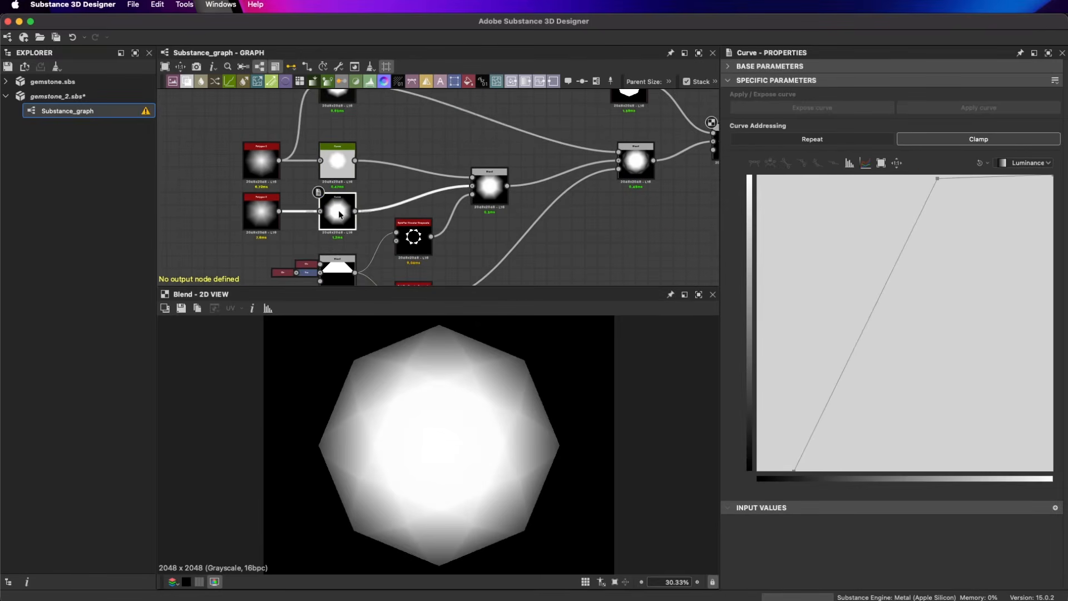
left_click_drag(796, 472, 801, 470)
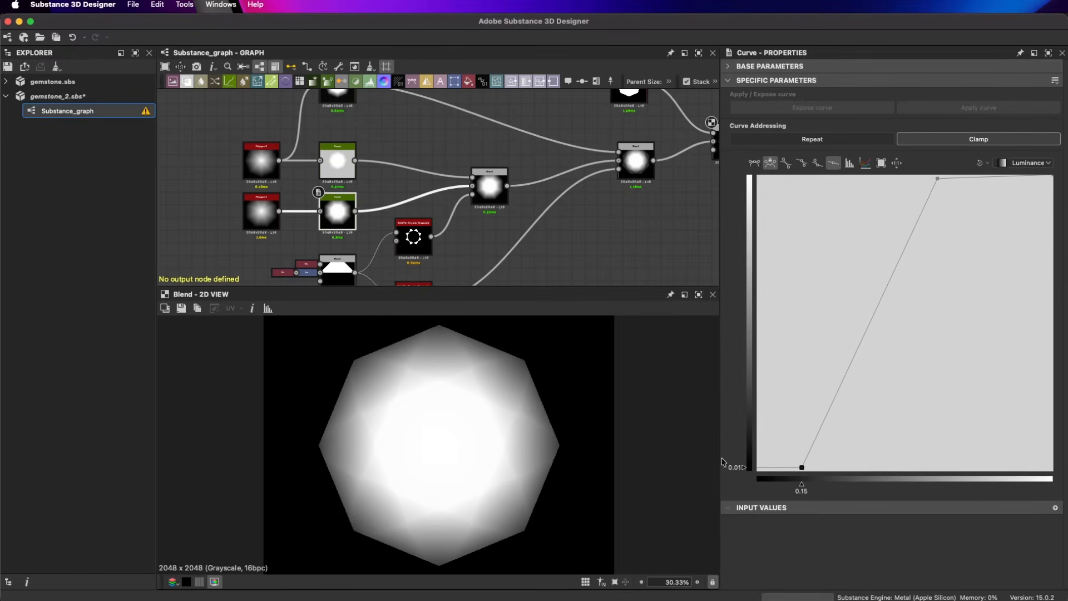
scroll(503, 427, "up", 2)
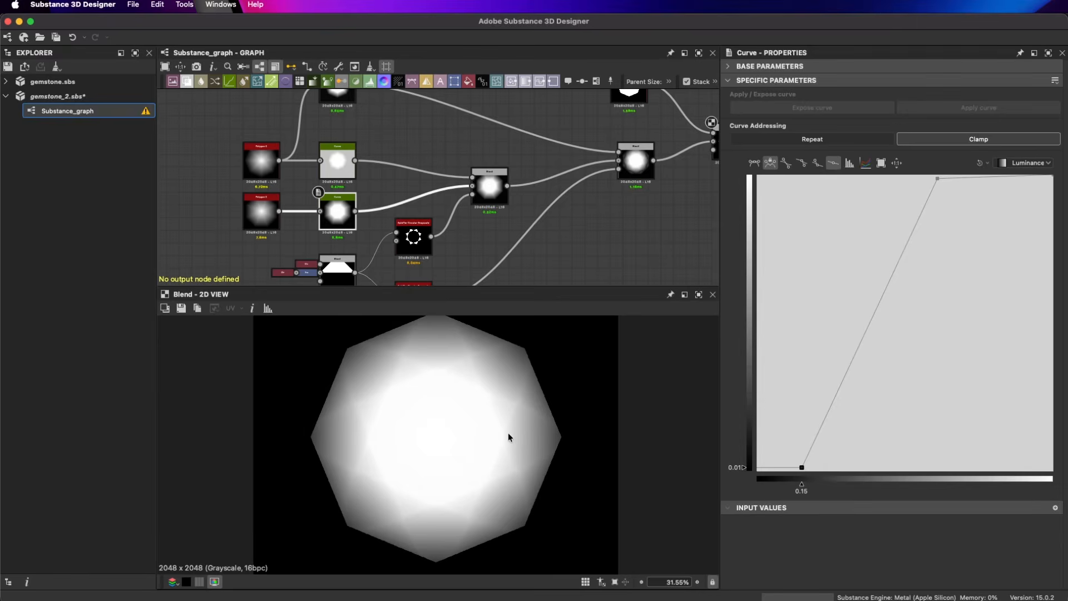
- Fine-tune the original upper Curve's lower point to 0.43, 0.77 and inspect the whole gemstone
middle_click_drag(417, 184, 411, 172)
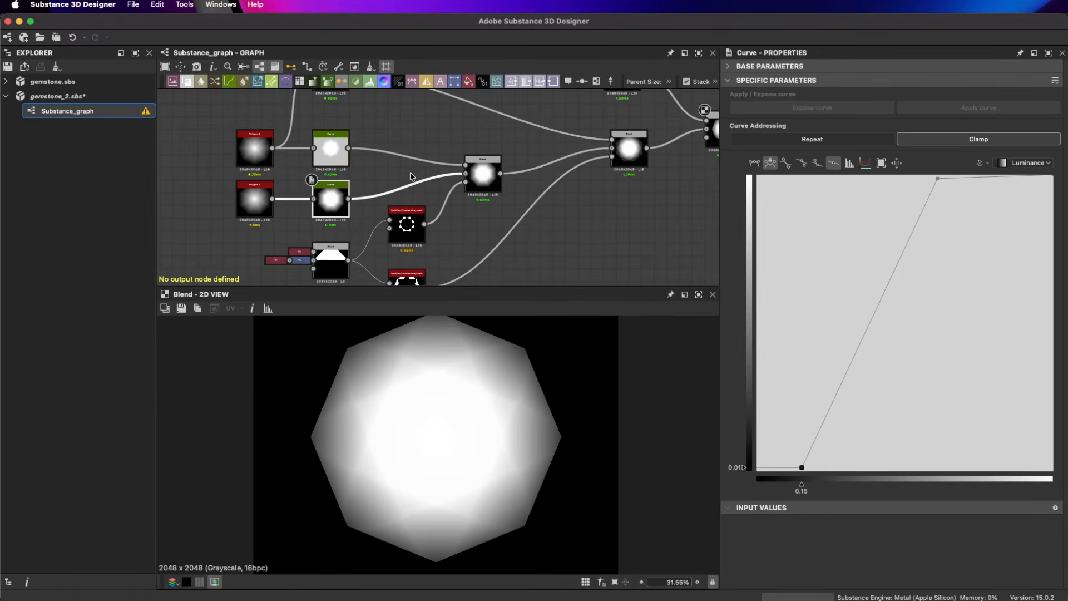
left_click(334, 145)
left_click_drag(886, 244, 884, 244)
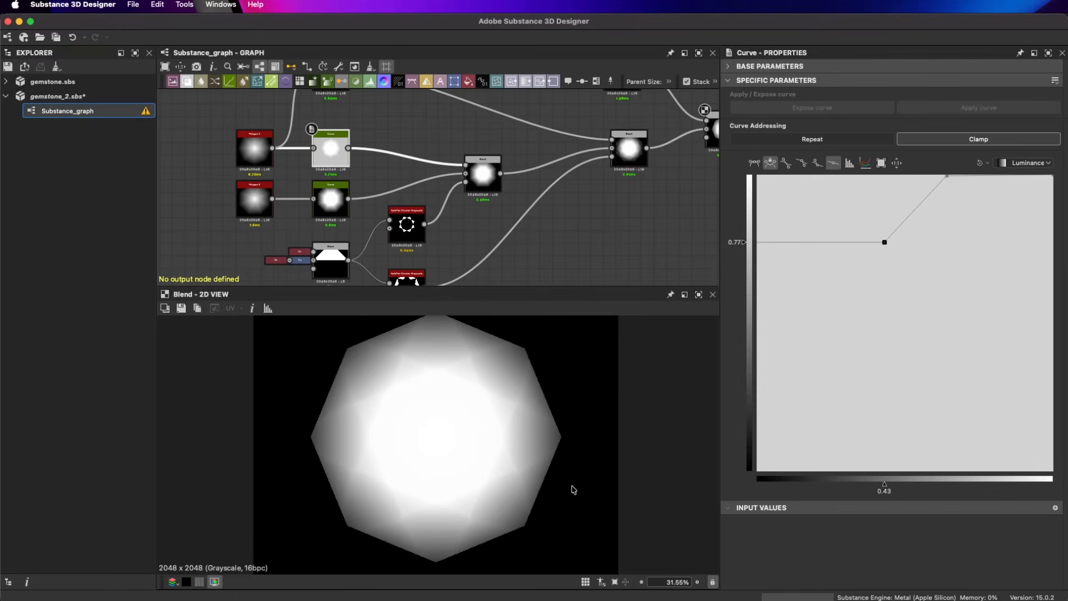
scroll(451, 444, "down", 5)
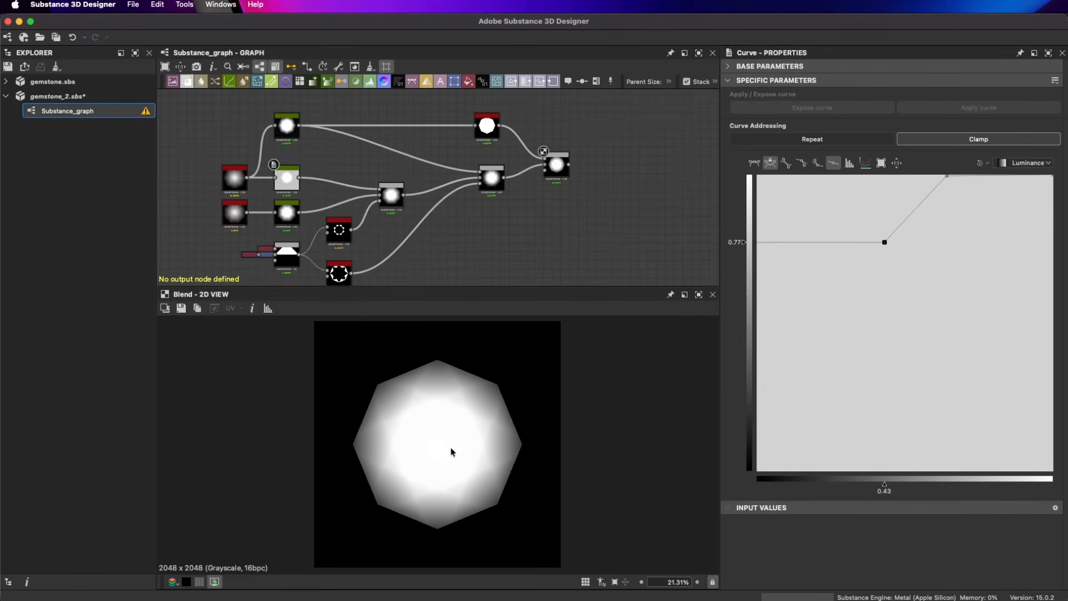
scroll(460, 462, "down", 2)
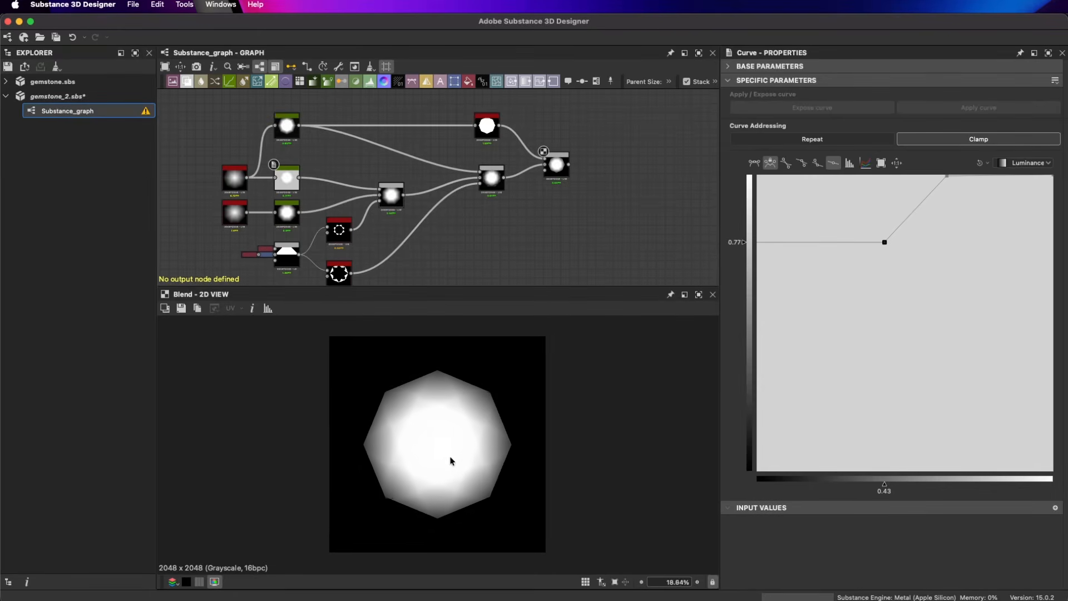
scroll(558, 212, "up", 1)
scroll(559, 212, "up", 1)
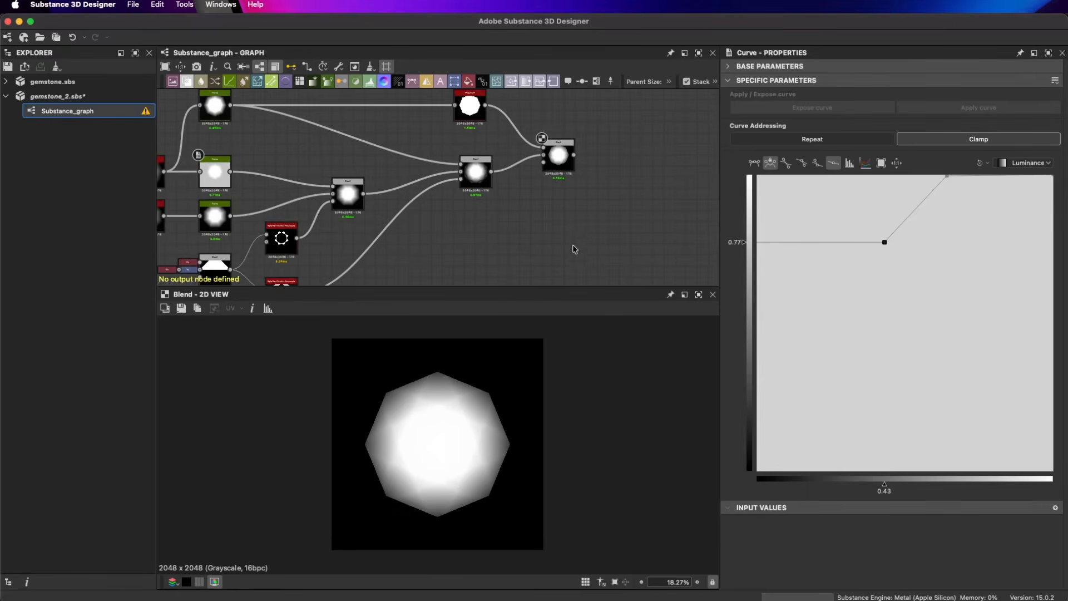
scroll(566, 267, "up", 1)
key("space")
type("text")
key("Return")
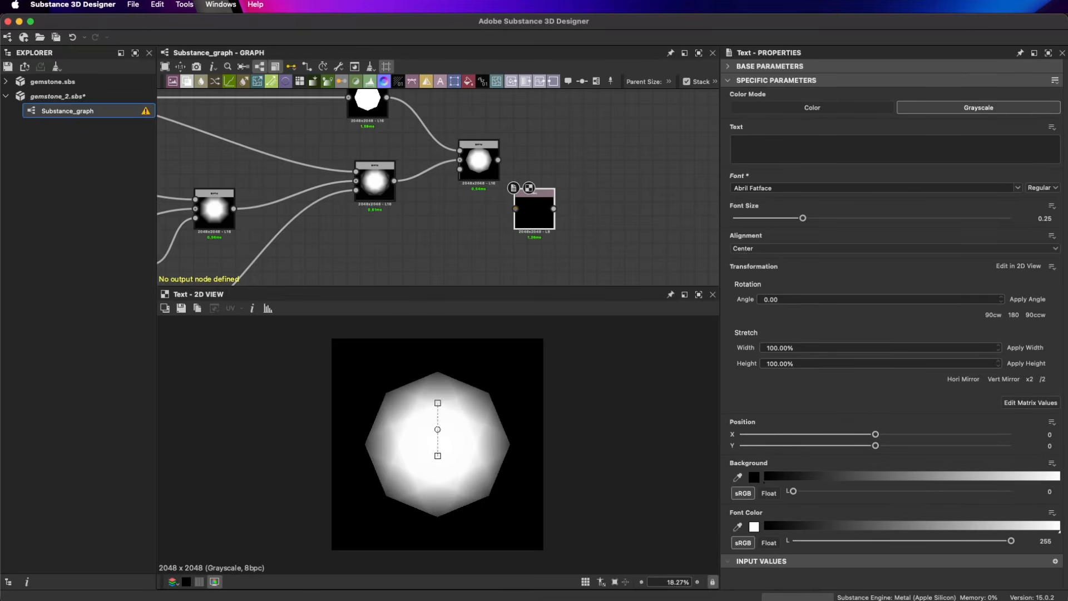
key("Delete")
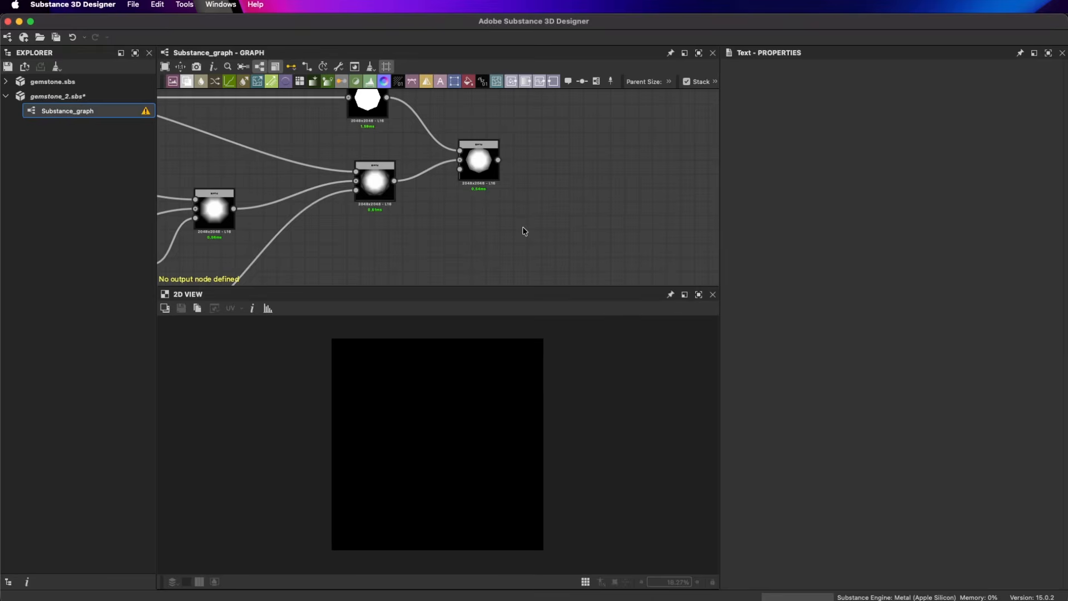
- Add a Transformation 2D node after the Multiply Blend and enlarge the gemstone uniformly about its center to nearly fill the canvas
key("space")
type("tr")
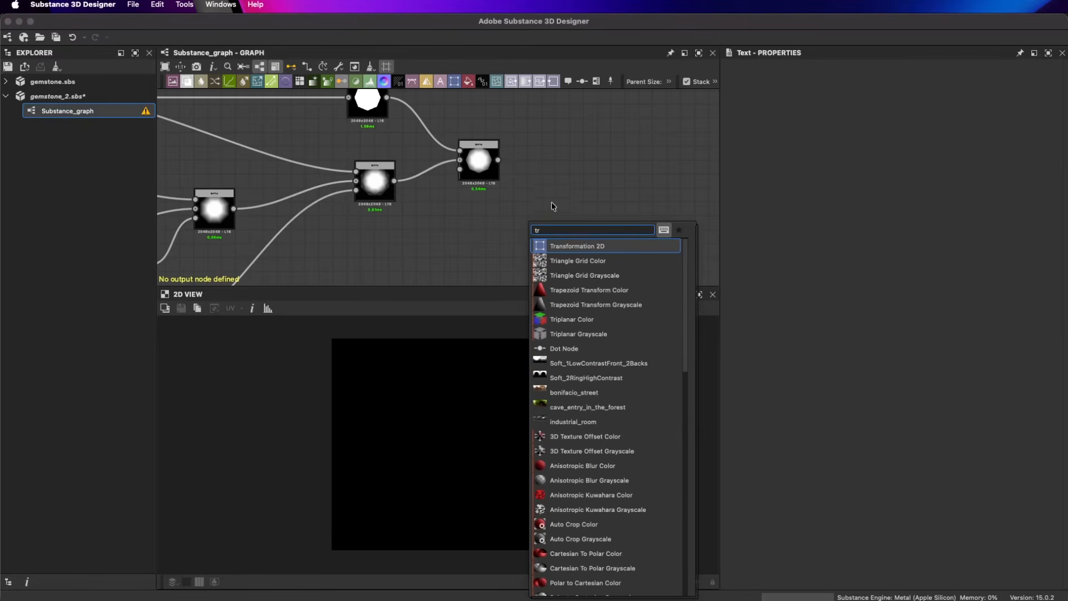
key("Return")
left_click_drag(538, 228, 555, 162)
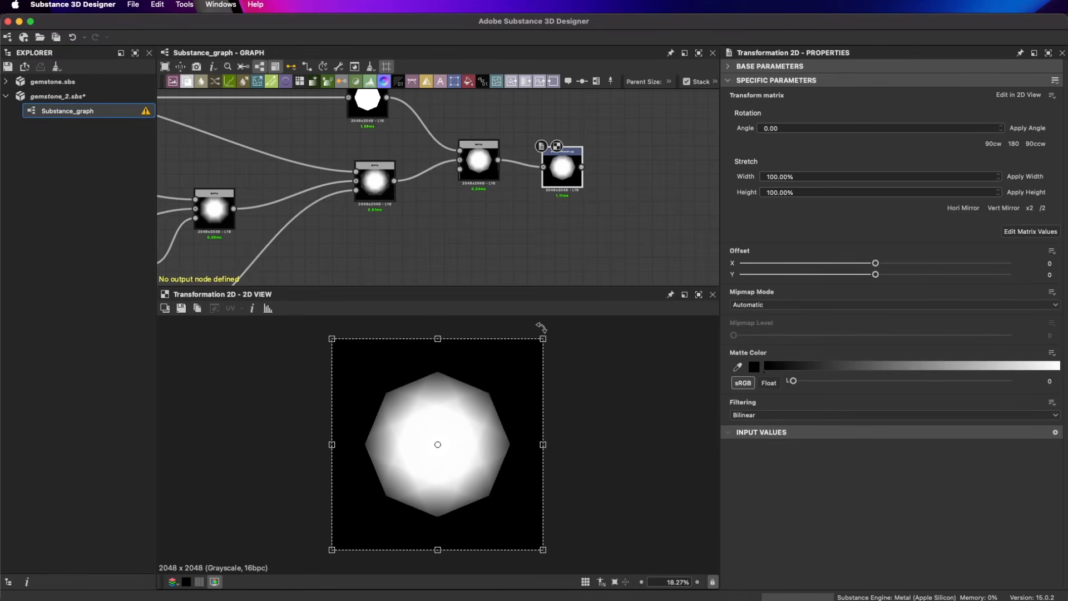
left_click_drag(543, 337, 577, 330)
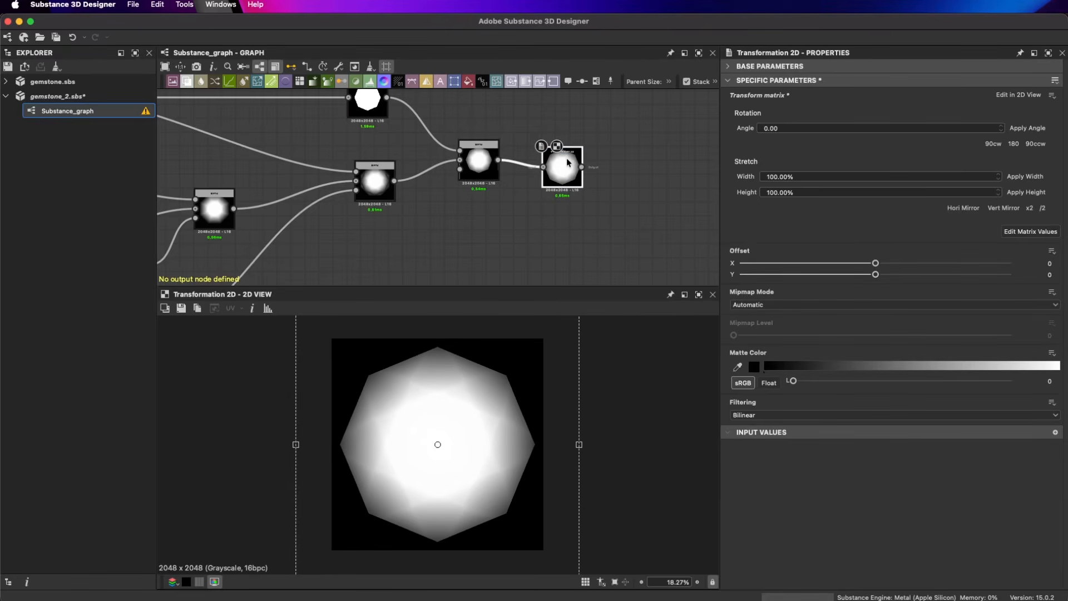
left_click_drag(568, 164, 569, 158)
- Try another adjustment of the gemstone's transformation frame, undo it, and review the node chain
scroll(433, 415, "down", 1)
scroll(433, 419, "down", 1)
mouse_move(556, 332)
left_mouse_down()
mouse_move(580, 357)
mouse_move(565, 343)
left_mouse_up()
key("super+z")
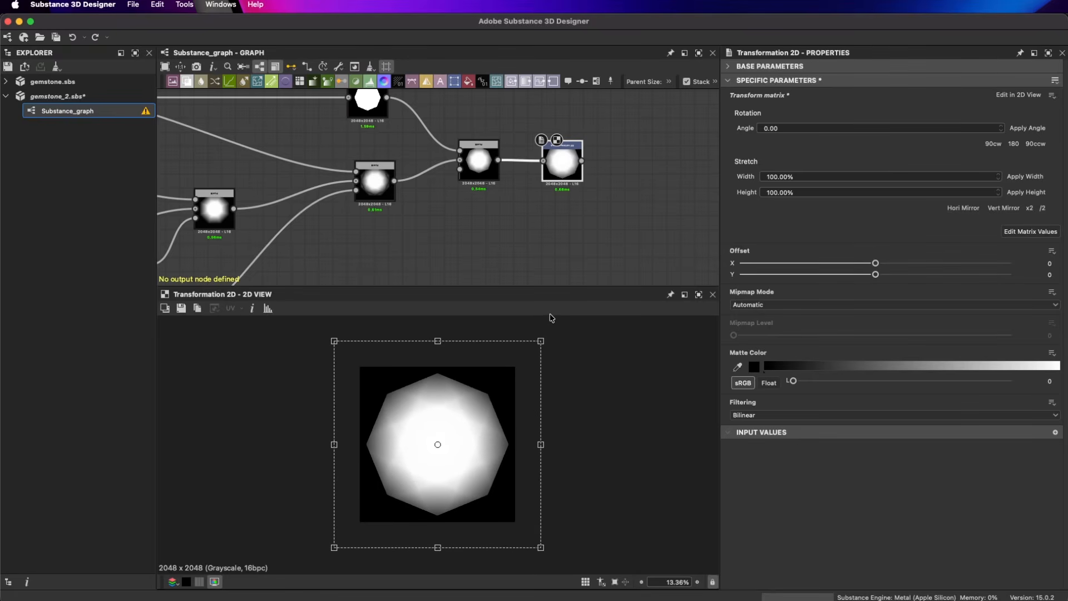
scroll(424, 442, "up", 2)
scroll(473, 456, "down", 1)
middle_click_drag(472, 225, 518, 189)
scroll(464, 223, "down", 2)
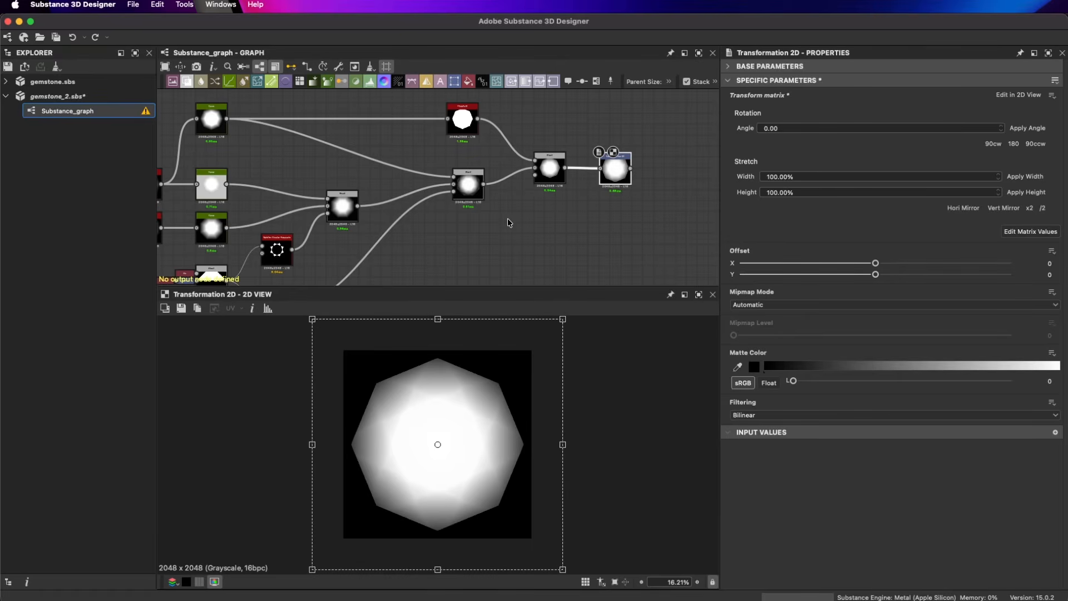
- Add a Normal node after the Transformation 2D node and place it at the end of the chain
middle_click_drag(570, 198, 411, 197)
scroll(412, 197, "up", 2)
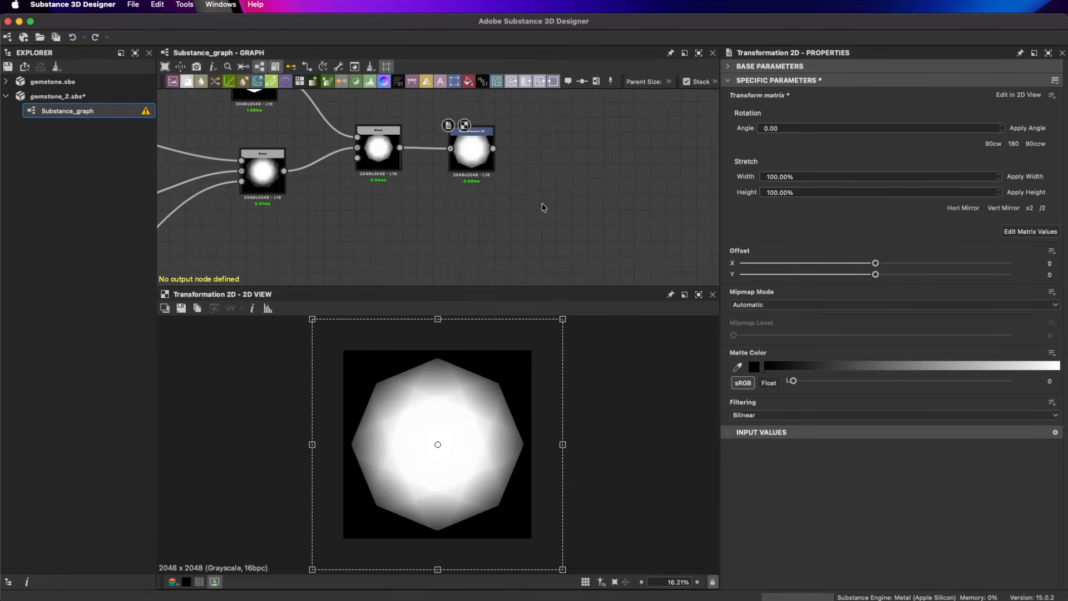
key("space")
type("no")
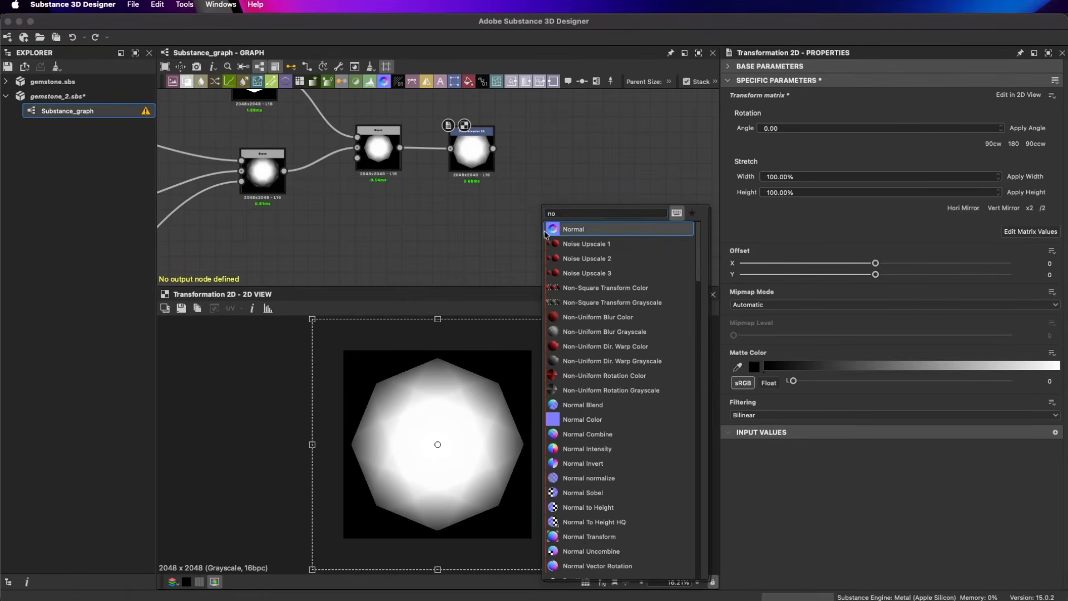
key("Return")
left_click_drag(543, 209, 585, 154)
scroll(516, 168, "up", 2)
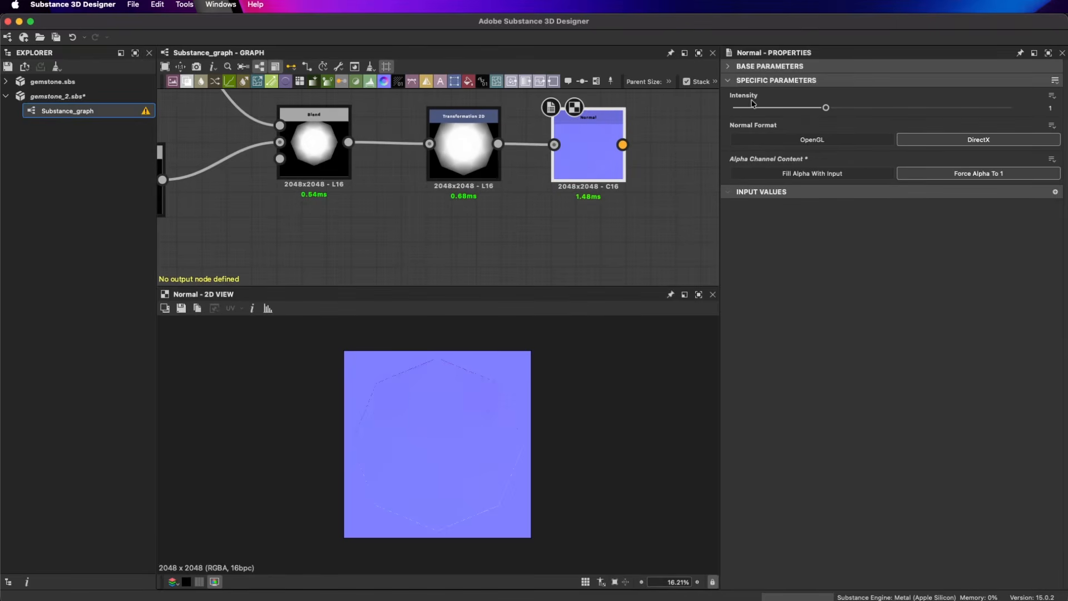
- Set the Normal node's intensity to 64 and inspect the resulting facets
left_click_drag(825, 108, 1010, 107)
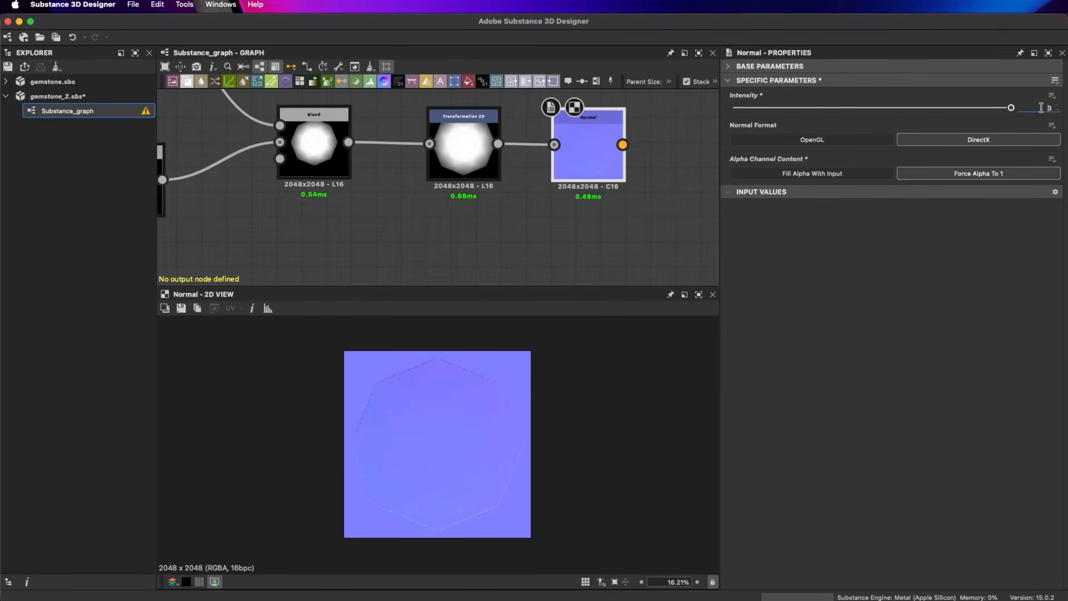
type("64")
key("Return")
scroll(446, 450, "up", 2)
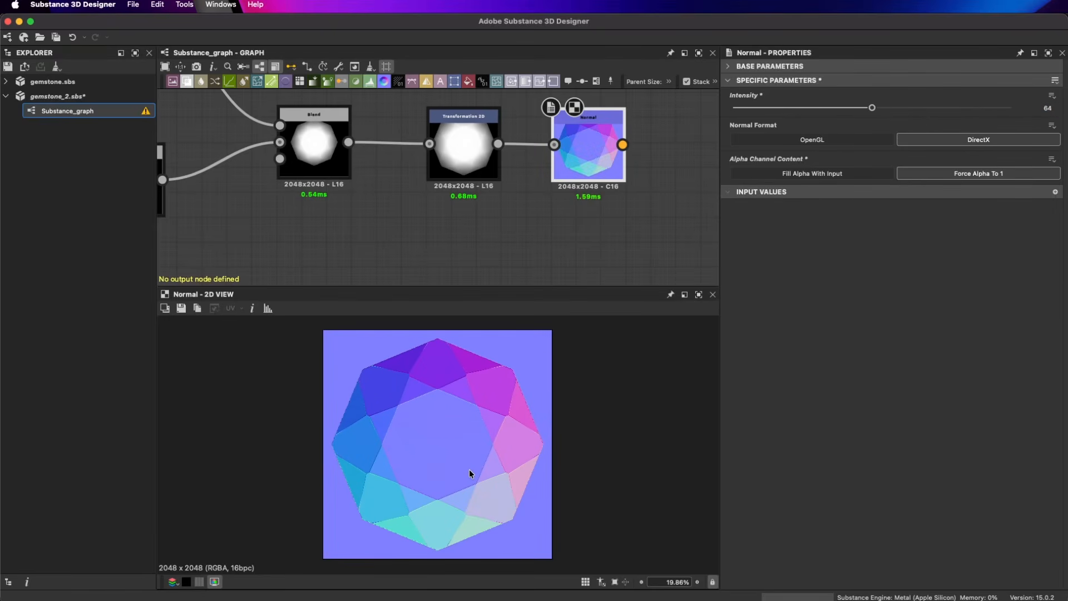
- Add a Normal Sobel node below the Normal node and feed it from the Transformation 2D output
scroll(548, 192, "down", 2)
middle_click_drag(509, 206, 510, 183)
scroll(489, 410, "up", 3)
scroll(489, 410, "down", 3)
left_click(521, 213)
key("space")
type("no")
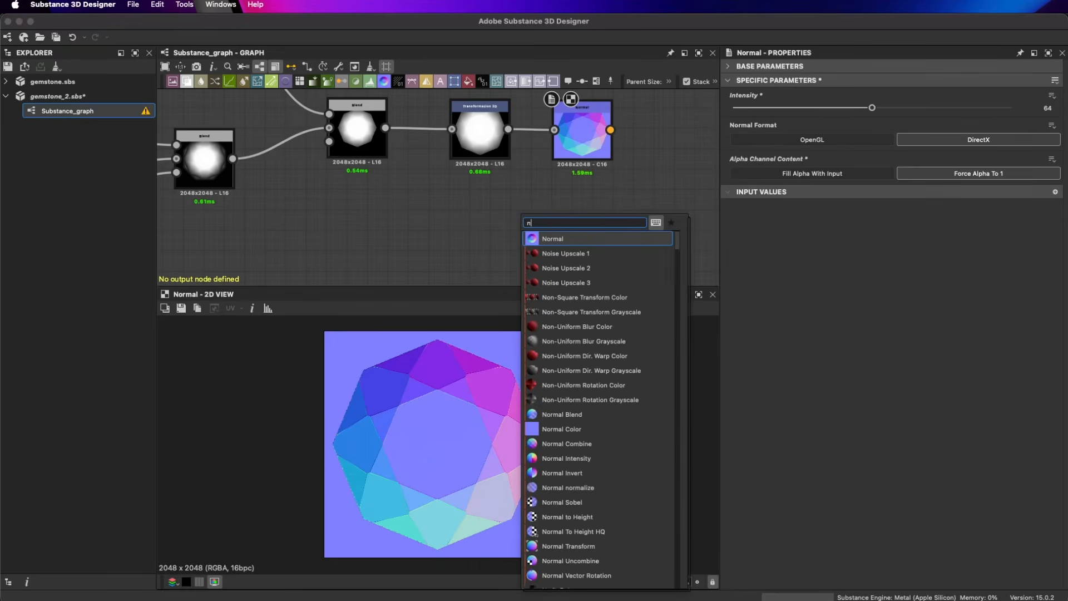
left_click(584, 505)
left_click_drag(521, 219, 605, 220)
left_click_drag(508, 129, 574, 221)
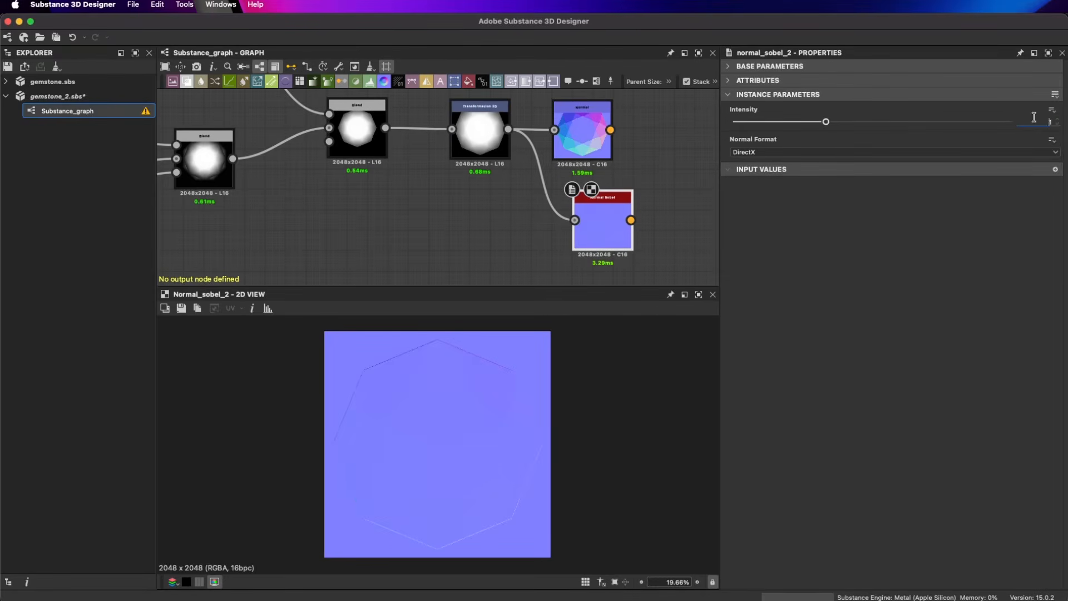
- Set the Normal Sobel intensity to 64 and shift both normal nodes away from Transformation 2D to make room
type("64")
key("Return")
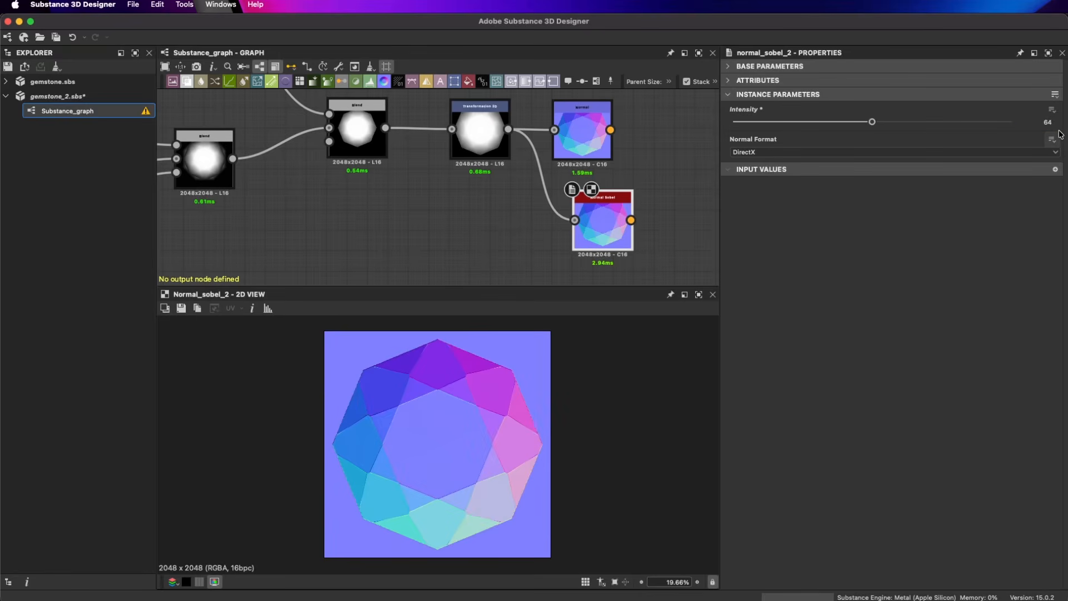
scroll(525, 406, "up", 2)
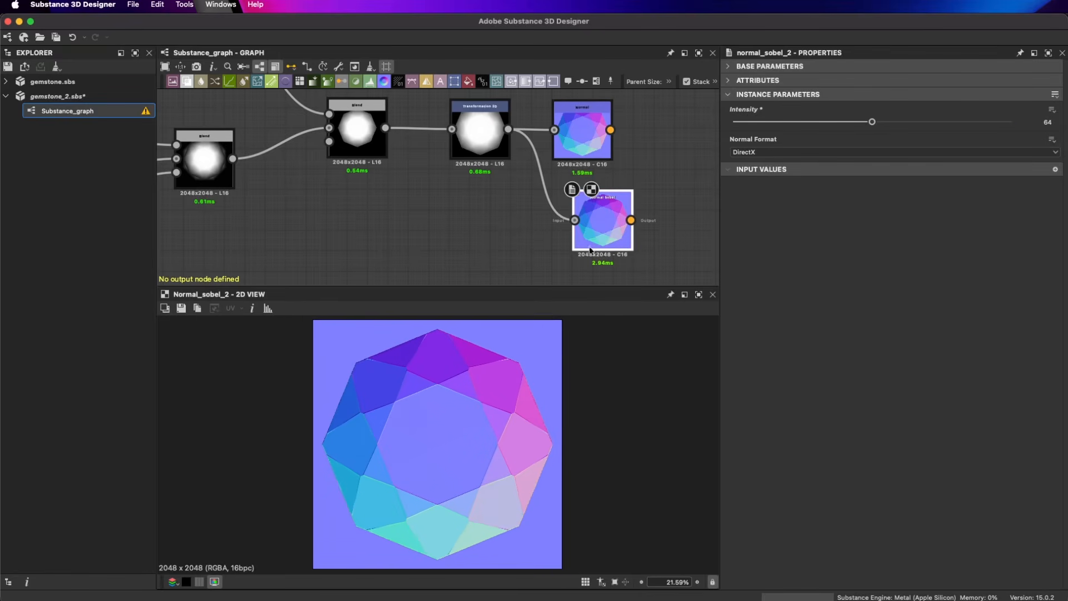
left_click_drag(582, 111, 663, 99)
left_click_drag(602, 228, 684, 228)
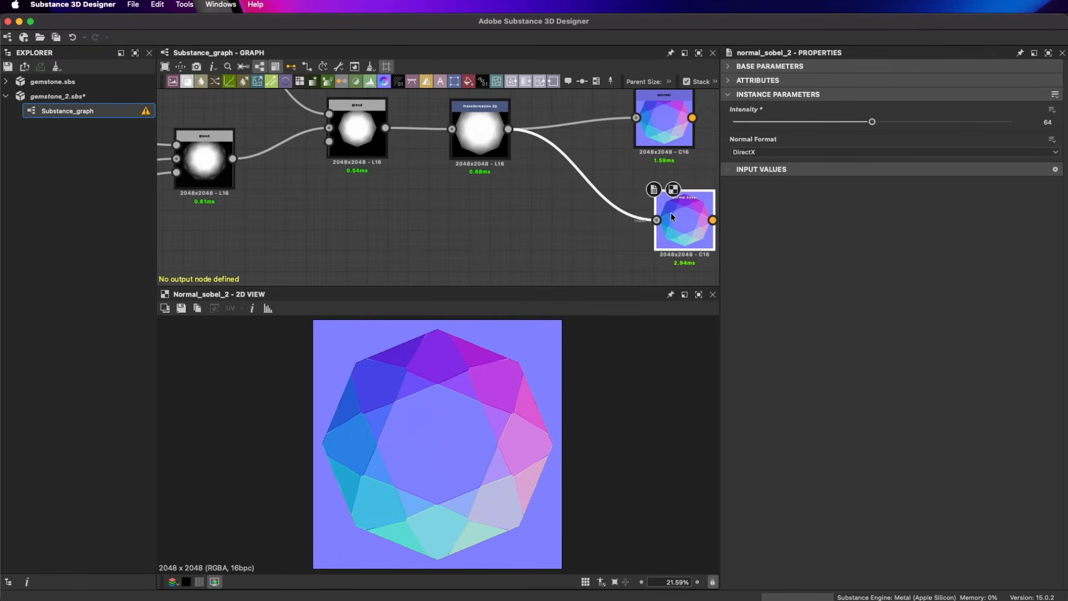
key("space")
type("blur")
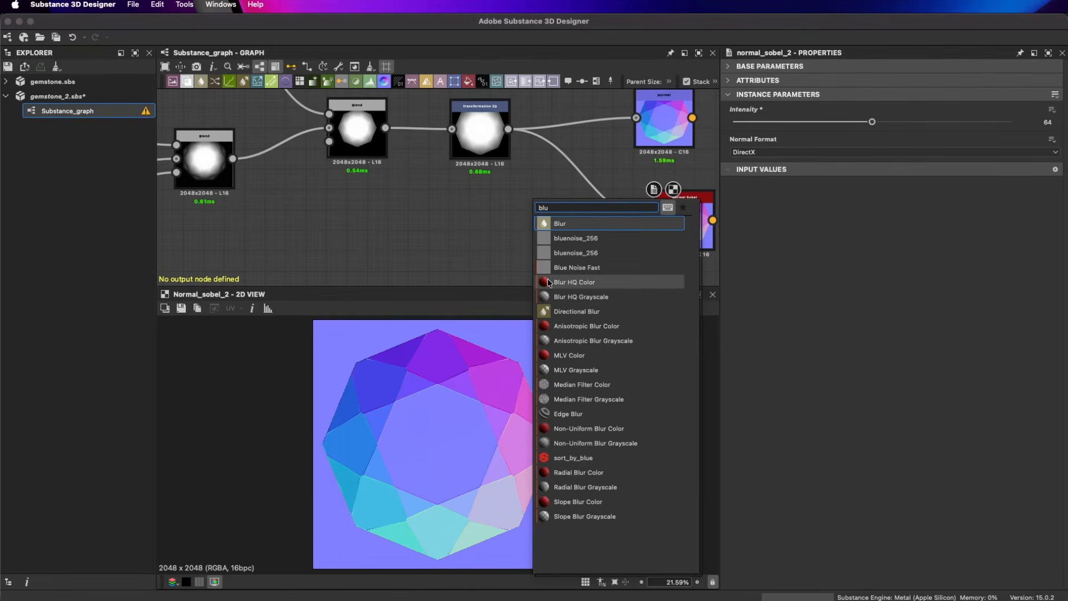
left_click(554, 307)
key("Delete")
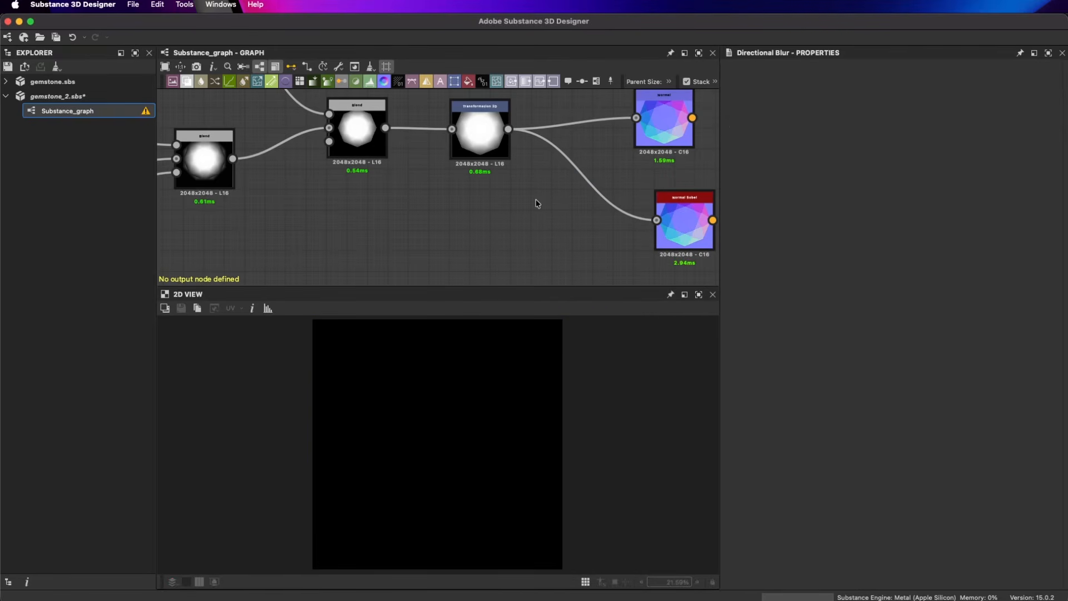
- Add a Blur HQ Grayscale node fed by the Transformation 2D output and set its intensity to about 0.55
key("space")
type("bl")
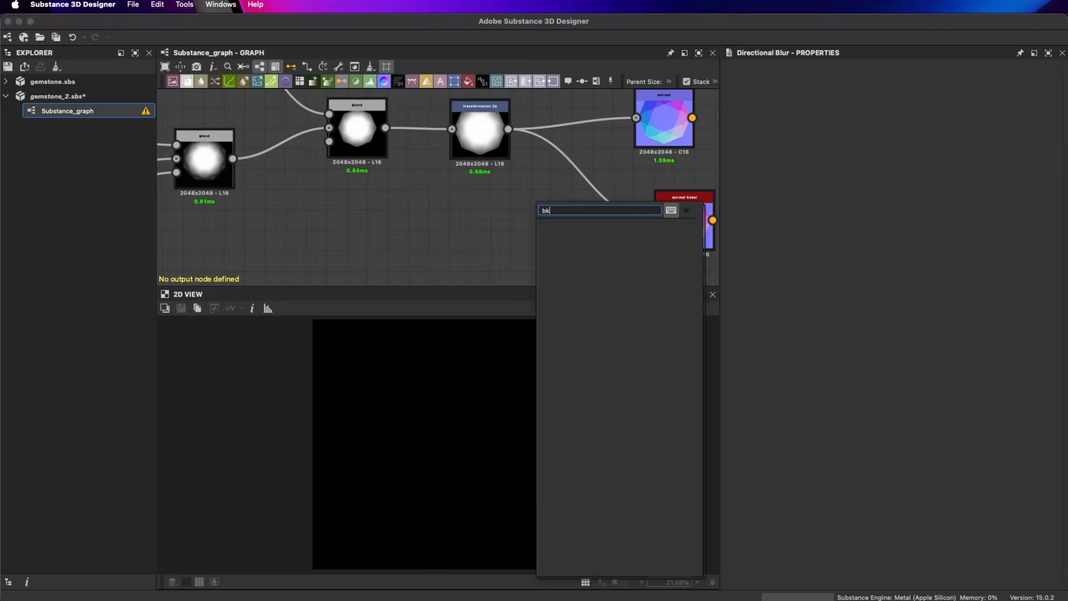
type("u")
left_click(553, 301)
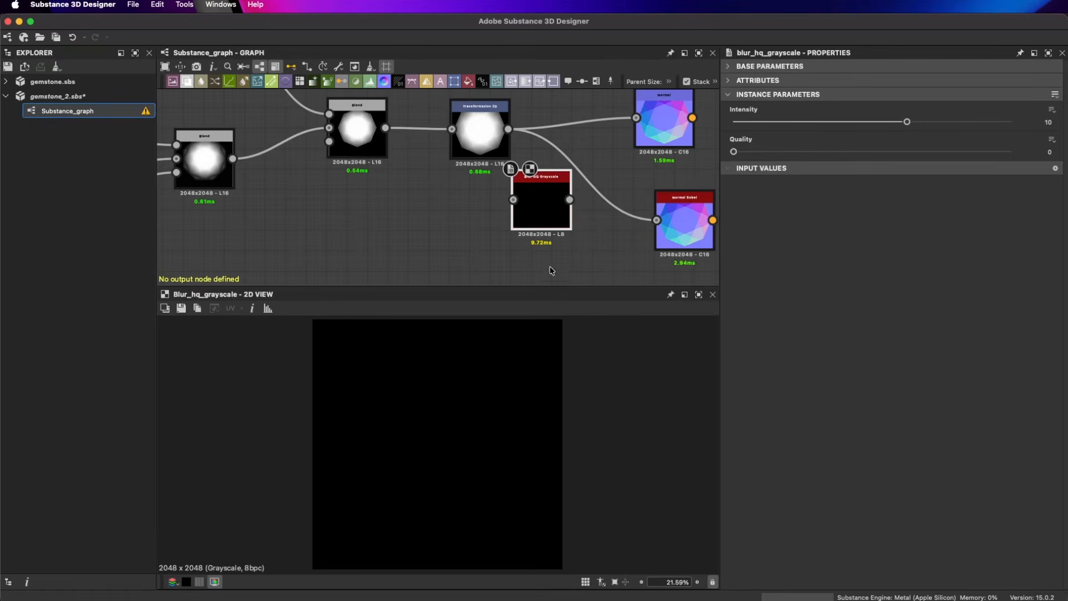
left_click_drag(510, 129, 514, 200)
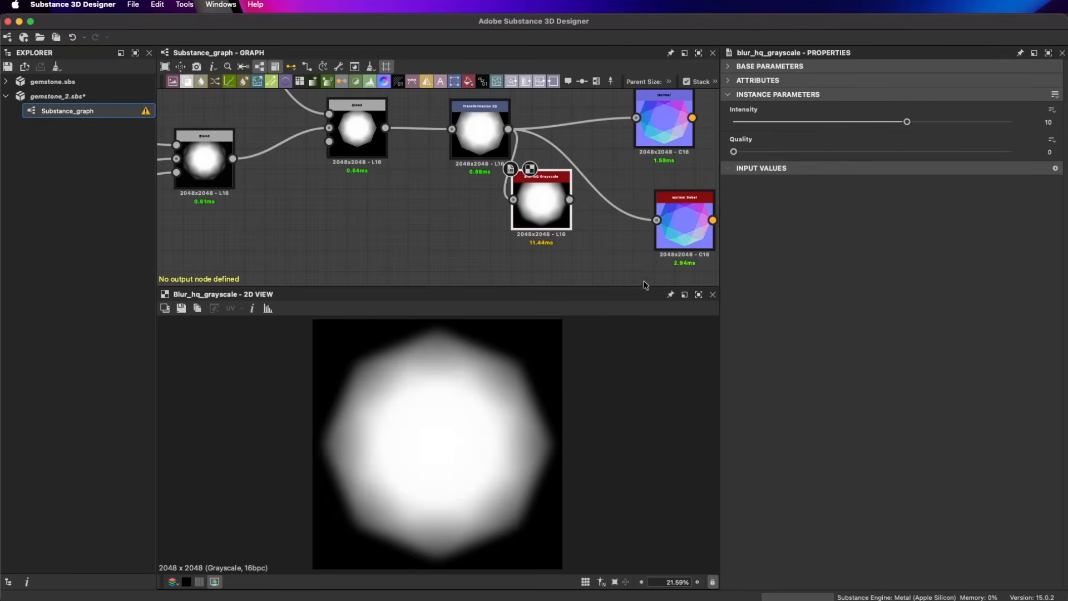
left_click_drag(765, 122, 744, 126)
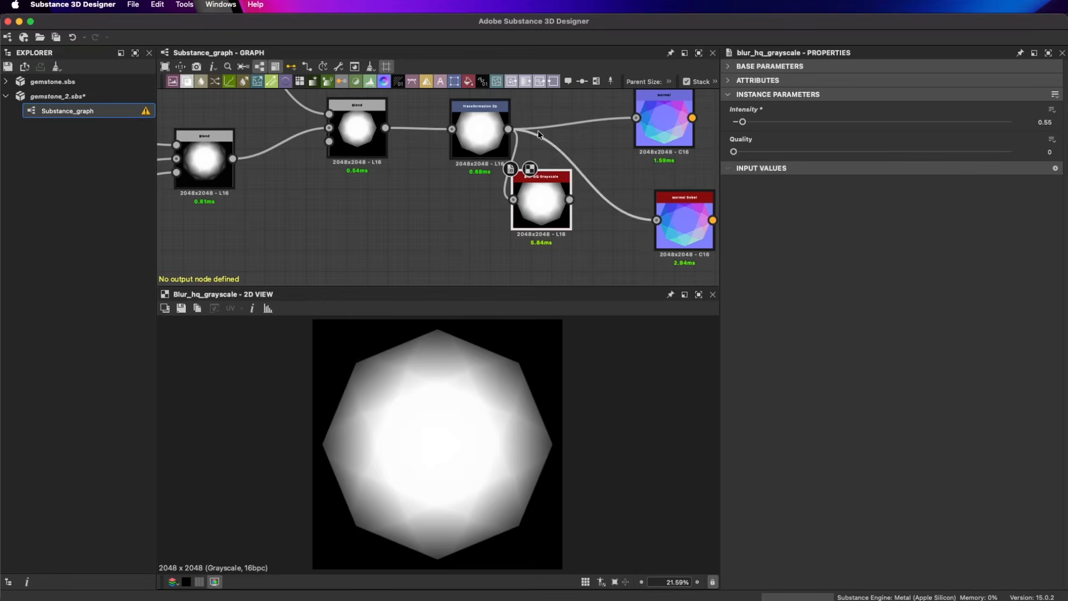
- Reroute the inputs of both normal nodes from Transformation 2D to the Blur HQ Grayscale output and preview the Normal node
middle_click_drag(544, 114, 475, 156)
left_click_drag(395, 140, 507, 148, "shift")
double_click(584, 141)
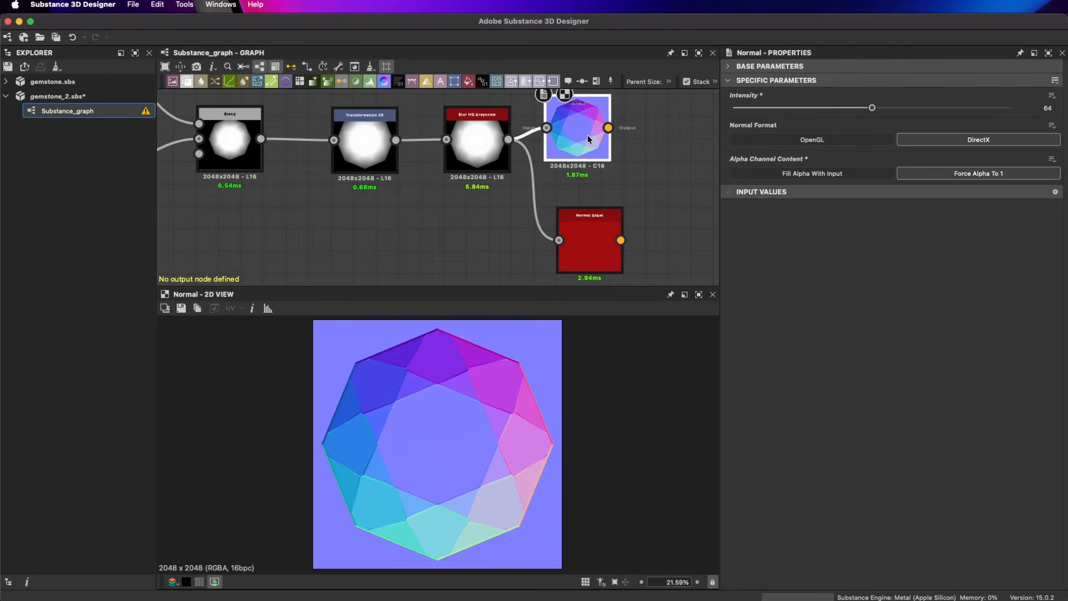
scroll(463, 373, "down", 1)
- Set the Blur HQ Grayscale intensity to about 0.42 and the Normal Sobel intensity to about 57.52
left_click(479, 142)
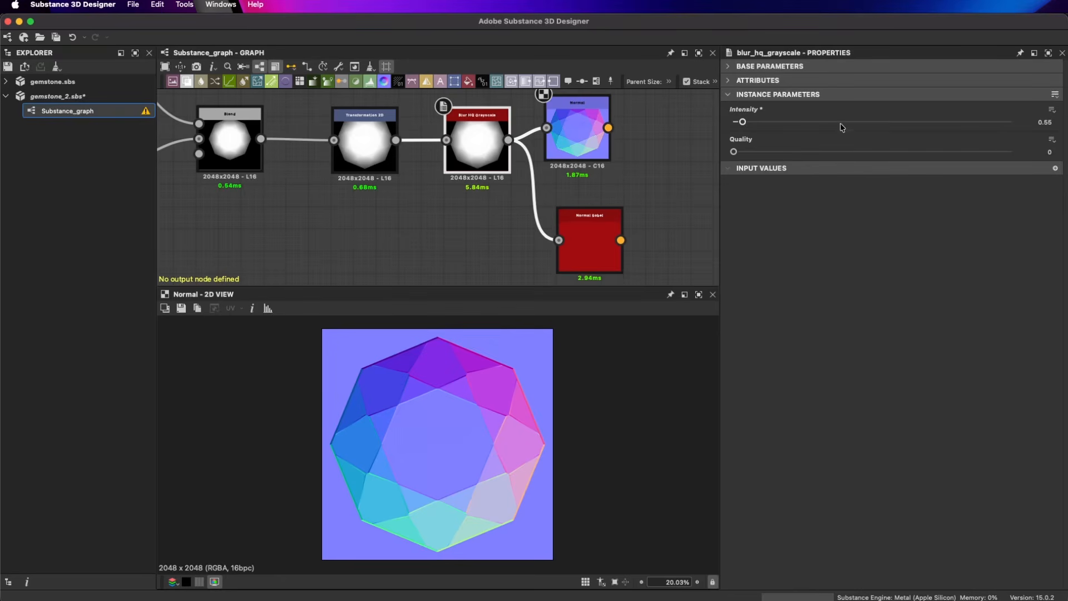
left_click_drag(754, 124, 732, 127)
left_click(577, 223)
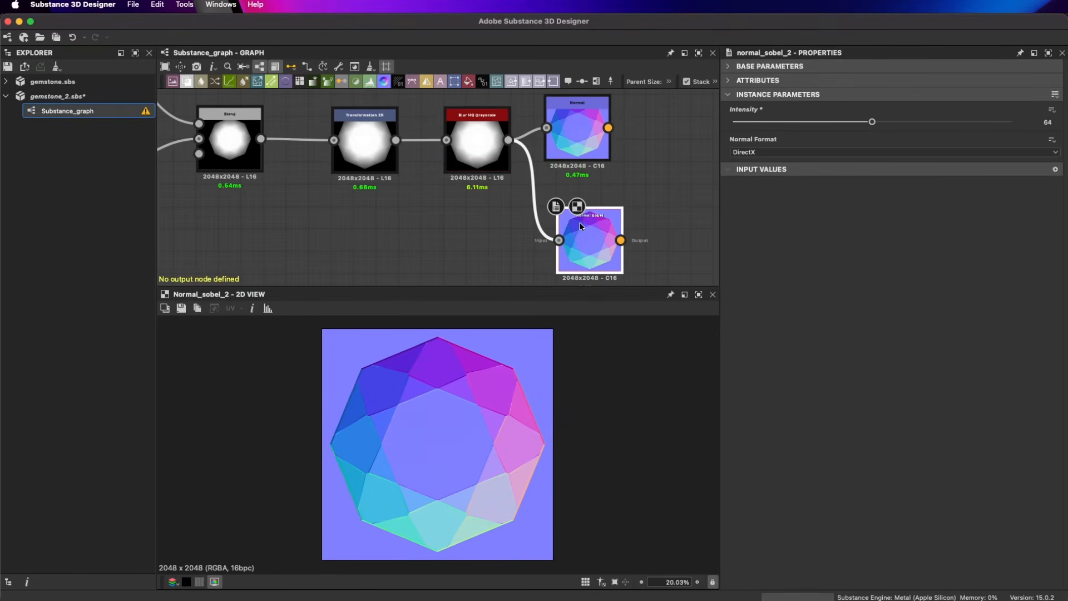
mouse_move(872, 121)
left_mouse_down()
mouse_move(823, 124)
mouse_move(844, 134)
mouse_move(889, 124)
mouse_move(844, 124)
mouse_move(857, 123)
left_mouse_up()
scroll(562, 208, "down", 1)
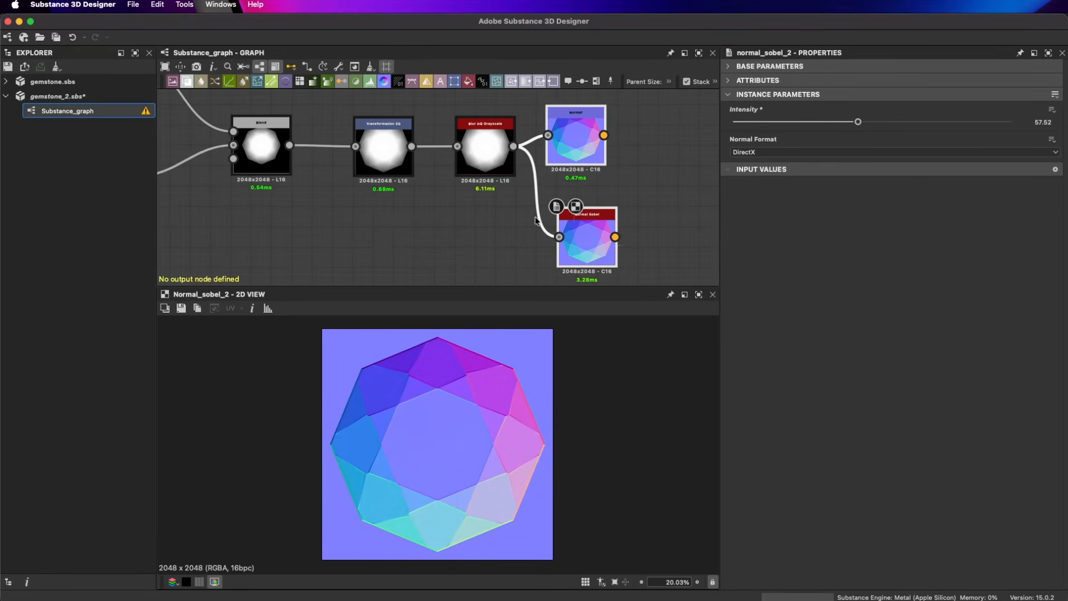
- Preview the Blur HQ Grayscale result up close and review the whole node graph
double_click(490, 158)
scroll(502, 421, "up", 3)
scroll(447, 212, "down", 1)
scroll(448, 212, "down", 5)
scroll(464, 189, "up", 1)
scroll(465, 189, "up", 2)
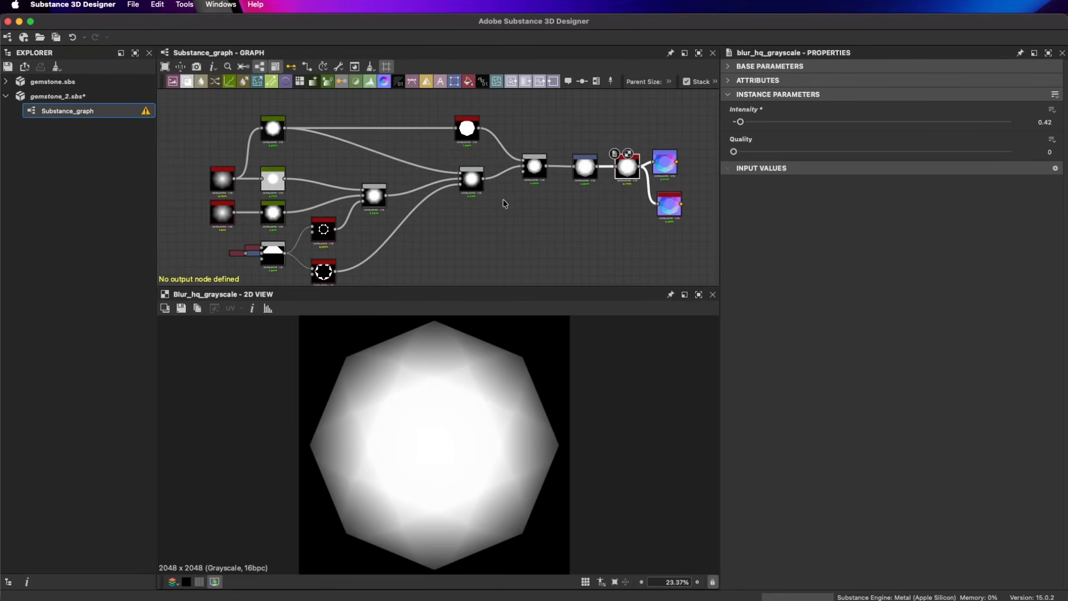
- Stack the Normal and Normal Sobel nodes neatly beside the Blur HQ Grayscale node
middle_click_drag(507, 215, 501, 206)
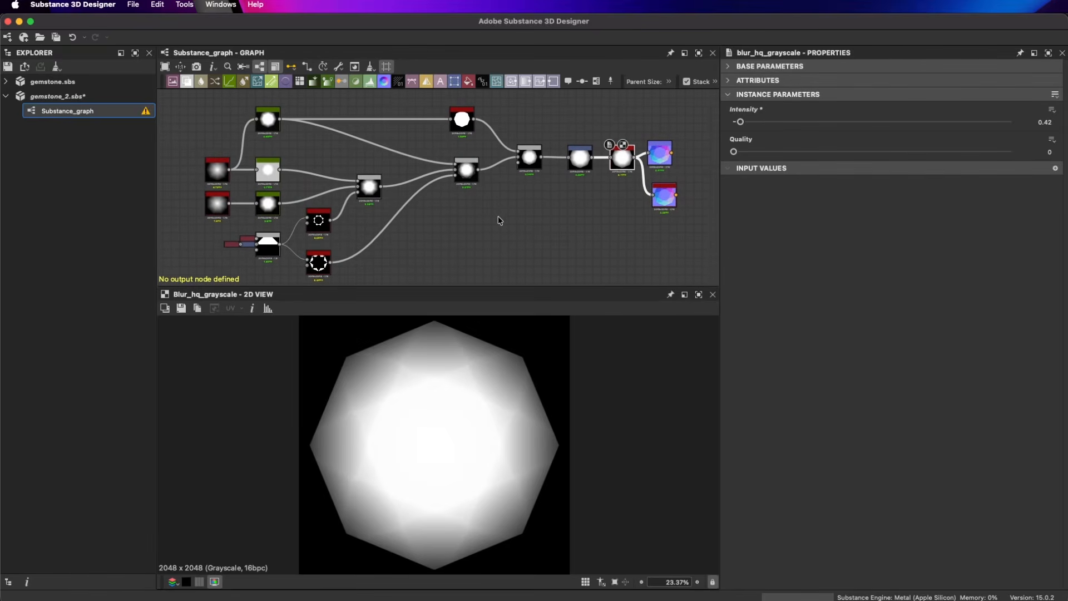
left_click_drag(660, 151, 681, 126)
left_click_drag(665, 202, 673, 186)
left_click_drag(679, 129, 671, 145)
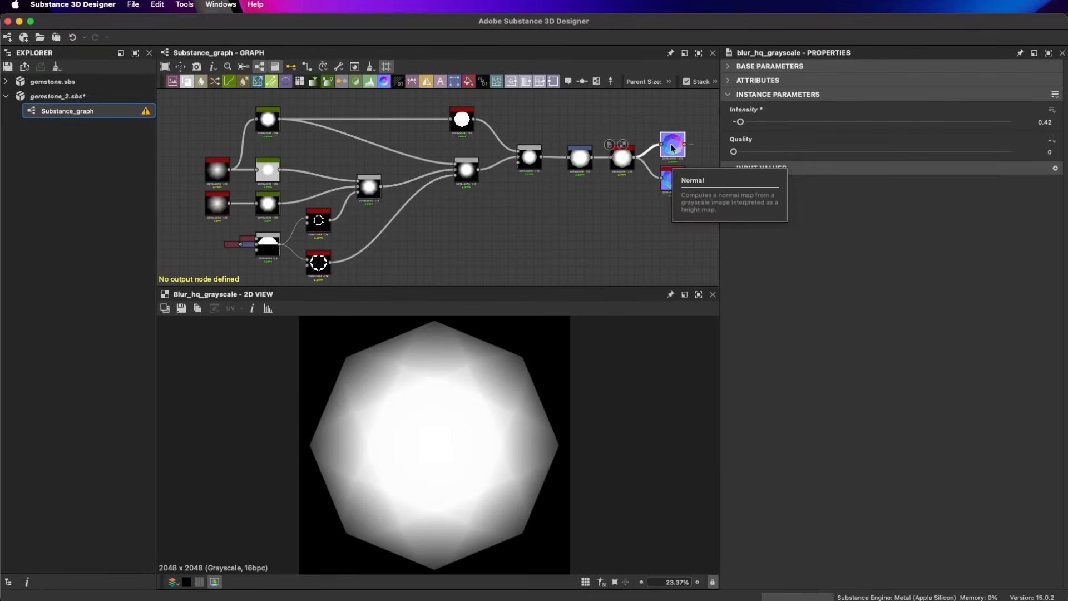